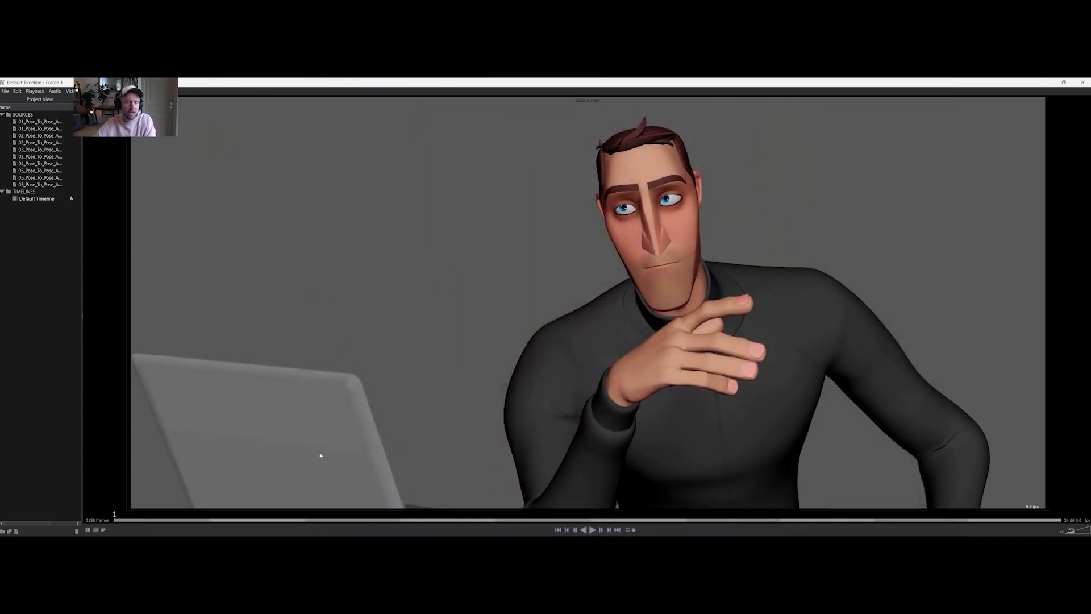
# Play and scrub through the blocked acting shot and its video reference, examining the poses between about frames 217 and 447
pyautogui.click(209, 519)
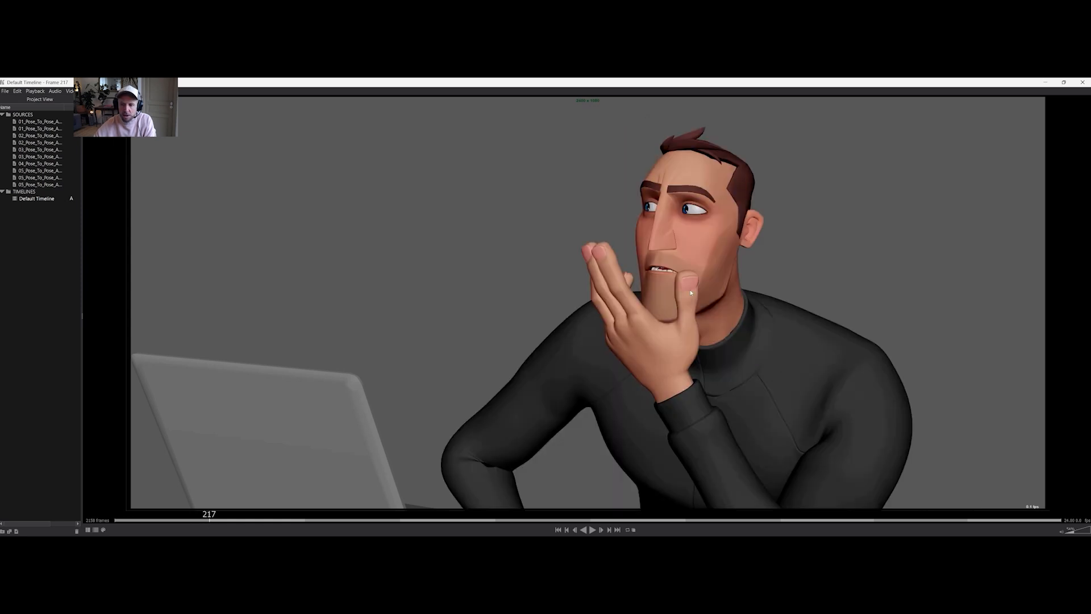
pyautogui.press('space')
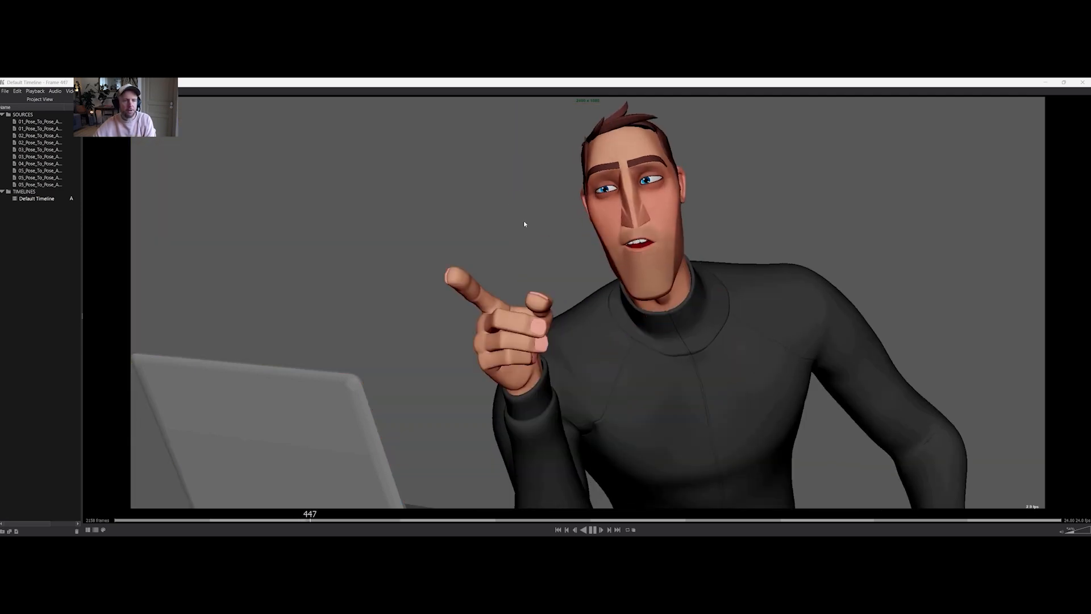
pyautogui.moveTo(524, 221); pyautogui.dragTo(446, 230)
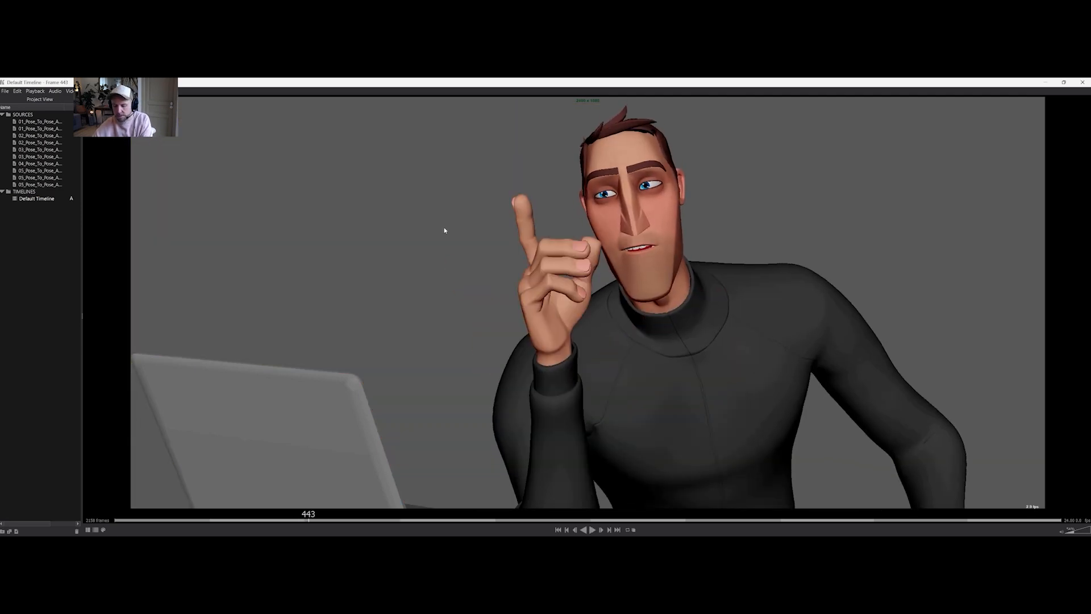
pyautogui.click(220, 518)
pyautogui.press('space')
pyautogui.moveTo(424, 245); pyautogui.dragTo(458, 263)
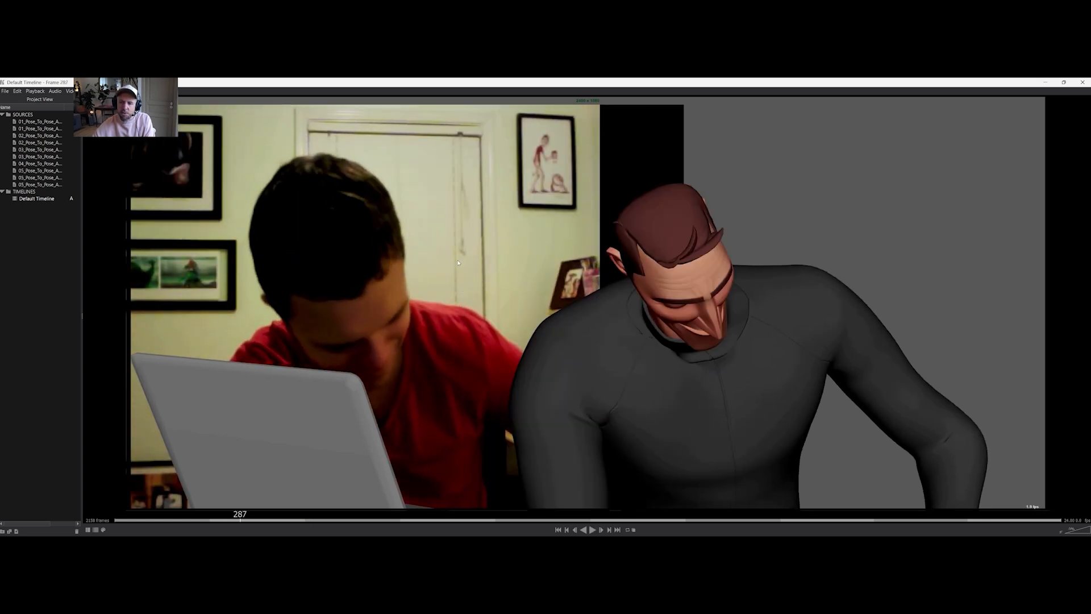
pyautogui.moveTo(327, 258); pyautogui.dragTo(411, 349)
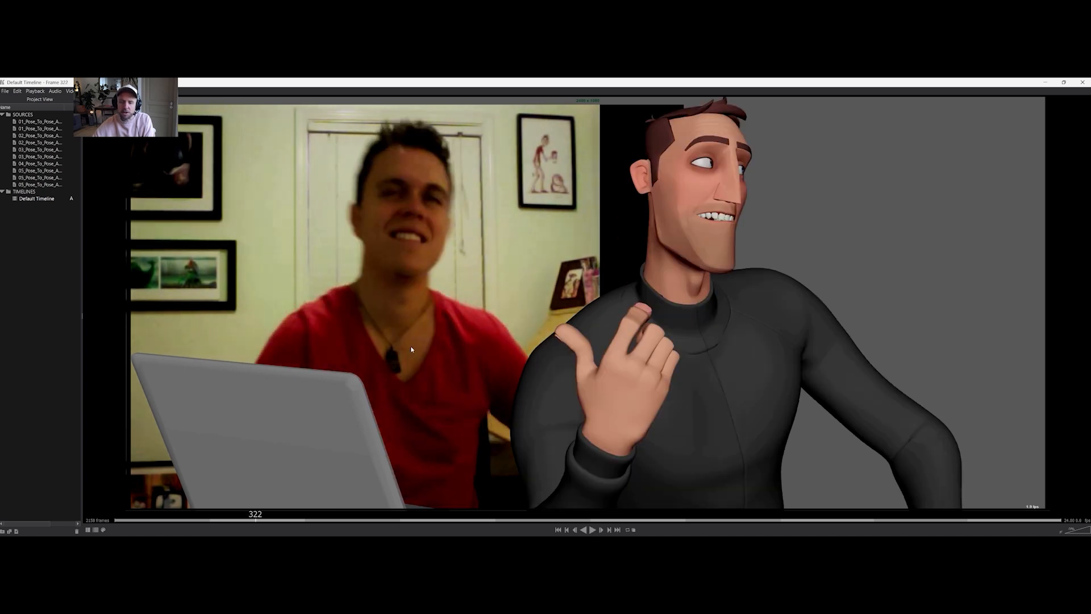
pyautogui.click(210, 518)
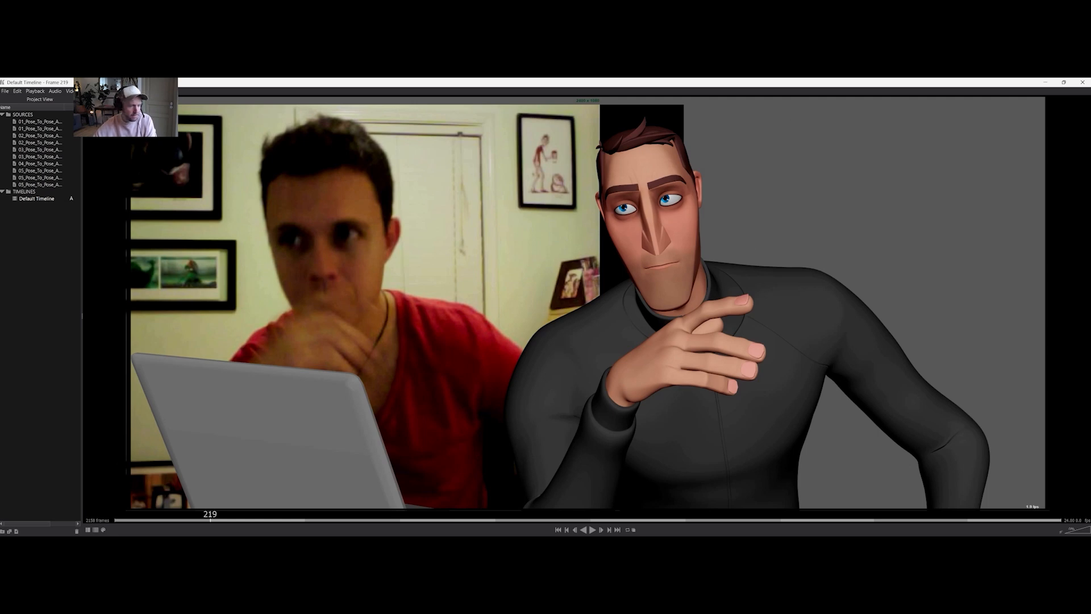
# Switch to Maya and open AnimSchoolPicker, placing its window beside the Apollo character
pyautogui.hotkey('alt', 'Tab')
pyautogui.scroll(5, 693, 244)
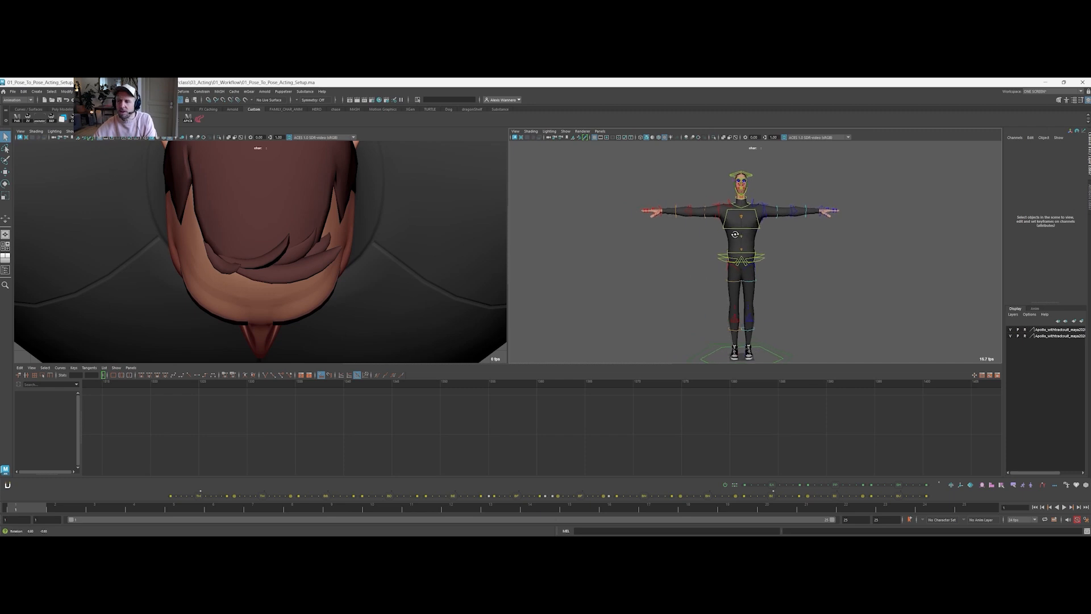
pyautogui.keyDown('alt'); pyautogui.moveTo(694, 231); pyautogui.dragTo(705, 229); pyautogui.keyUp('alt')
pyautogui.moveTo(704, 233)
pyautogui.keyDown('alt'); pyautogui.mouseDown(button='middle')
pyautogui.moveTo(700, 195)
pyautogui.moveTo(709, 230)
pyautogui.mouseUp(button='middle'); pyautogui.keyUp('alt')
pyautogui.scroll(-3, 706, 192)
pyautogui.click(187, 119)
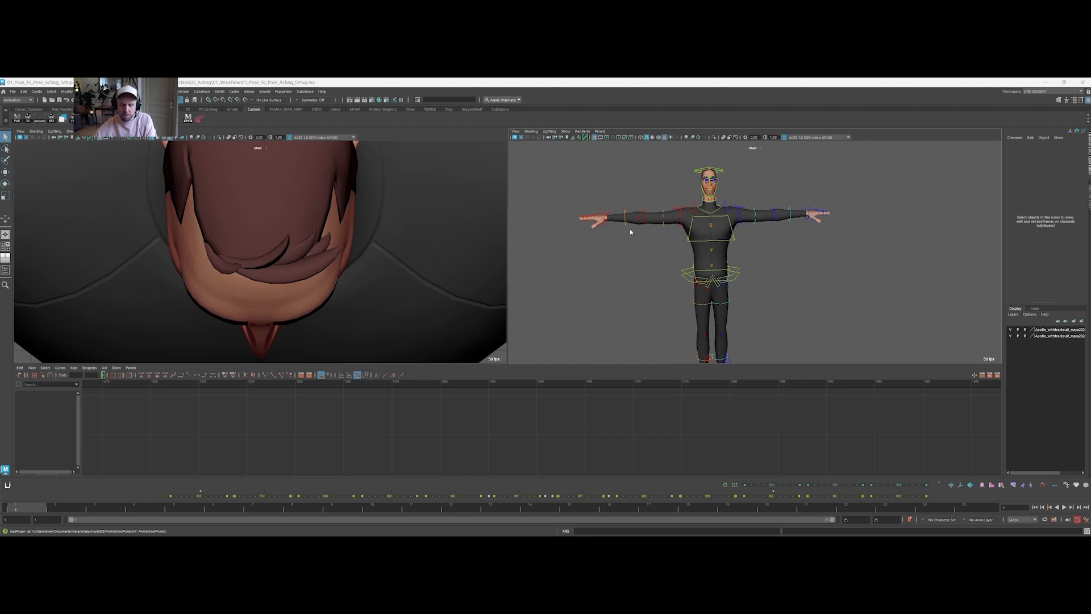
pyautogui.moveTo(653, 164); pyautogui.dragTo(829, 147)
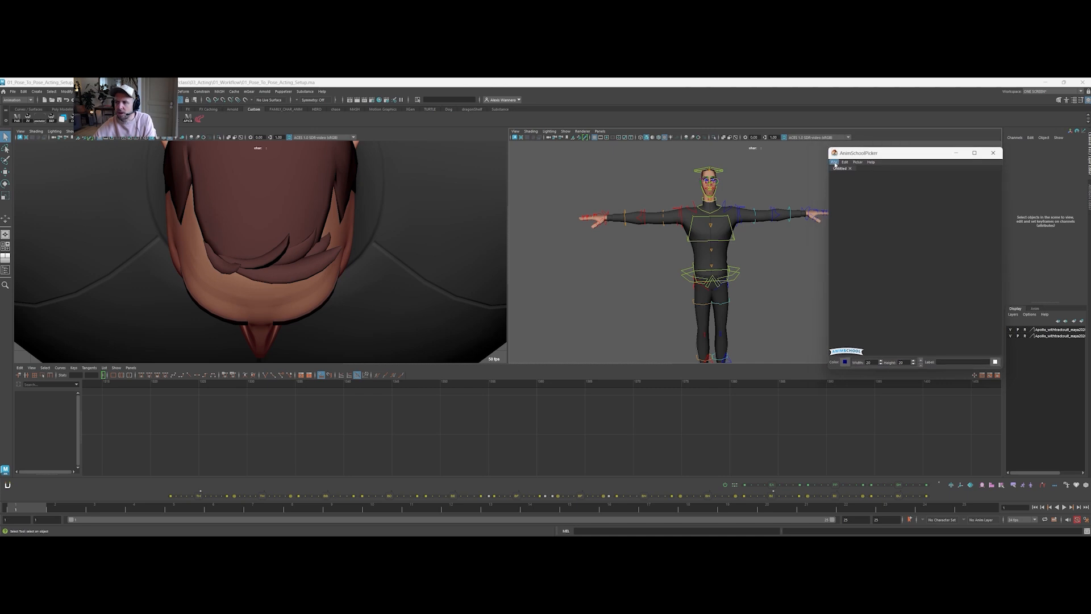
# Load the Apollo_Body.pkr and Apollo_Face.pkr picker files from the Ressources > Pickers folder
pyautogui.click(835, 163)
pyautogui.click(844, 175)
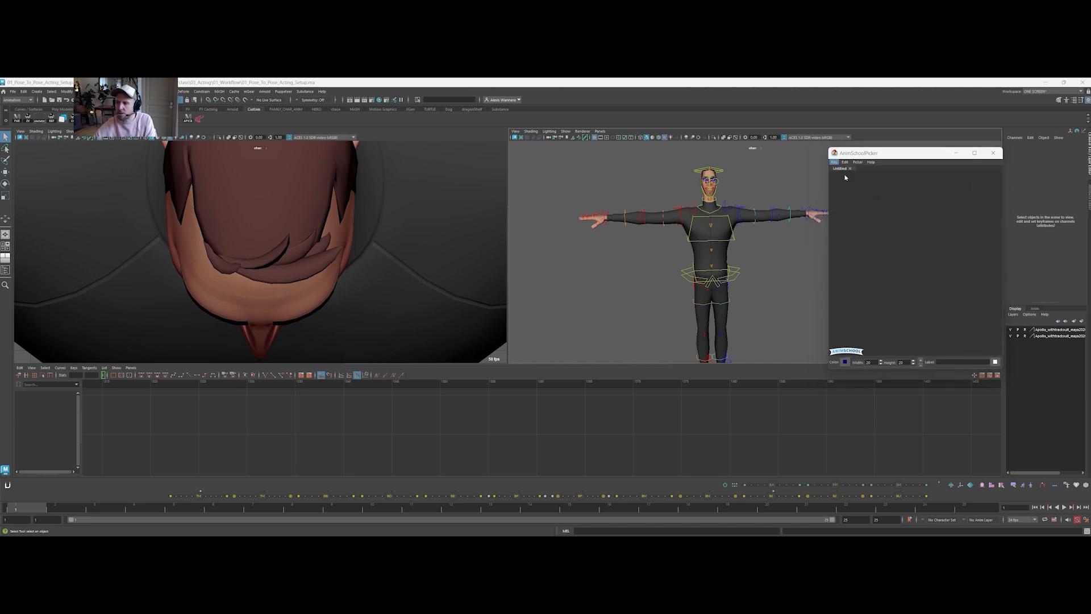
pyautogui.scroll(10, 713, 245)
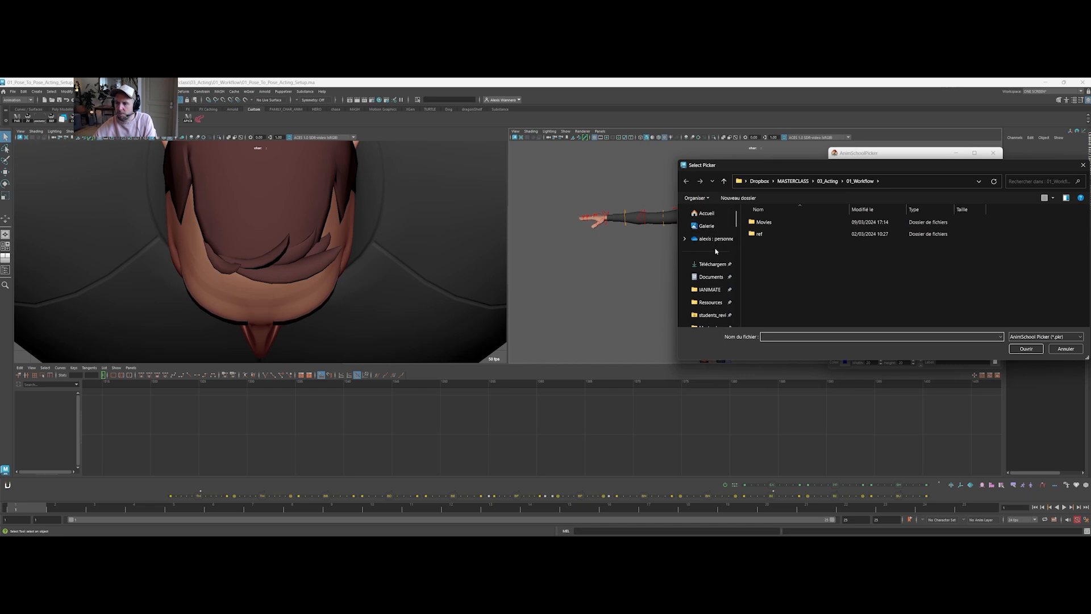
pyautogui.click(716, 299)
pyautogui.doubleClick(764, 281)
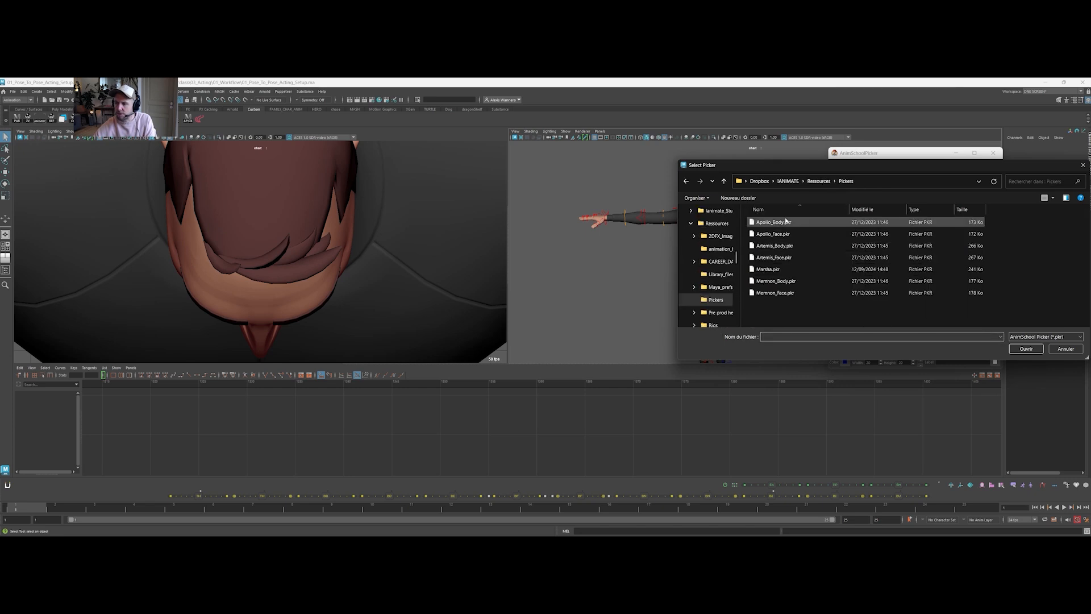
pyautogui.click(775, 222)
pyautogui.keyDown('shift'); pyautogui.click(774, 234); pyautogui.keyUp('shift')
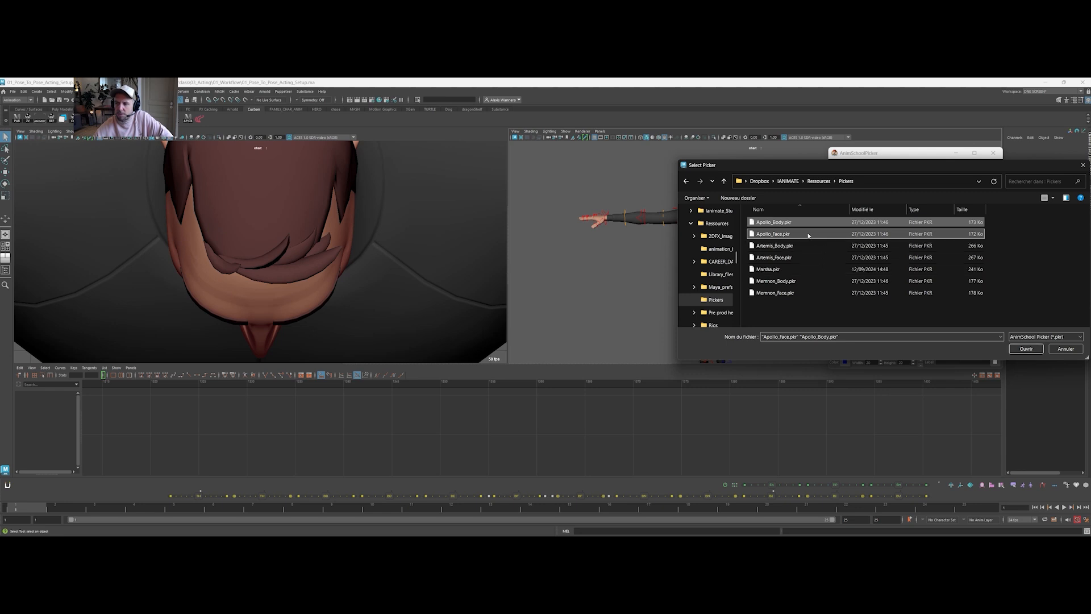
pyautogui.click(1027, 349)
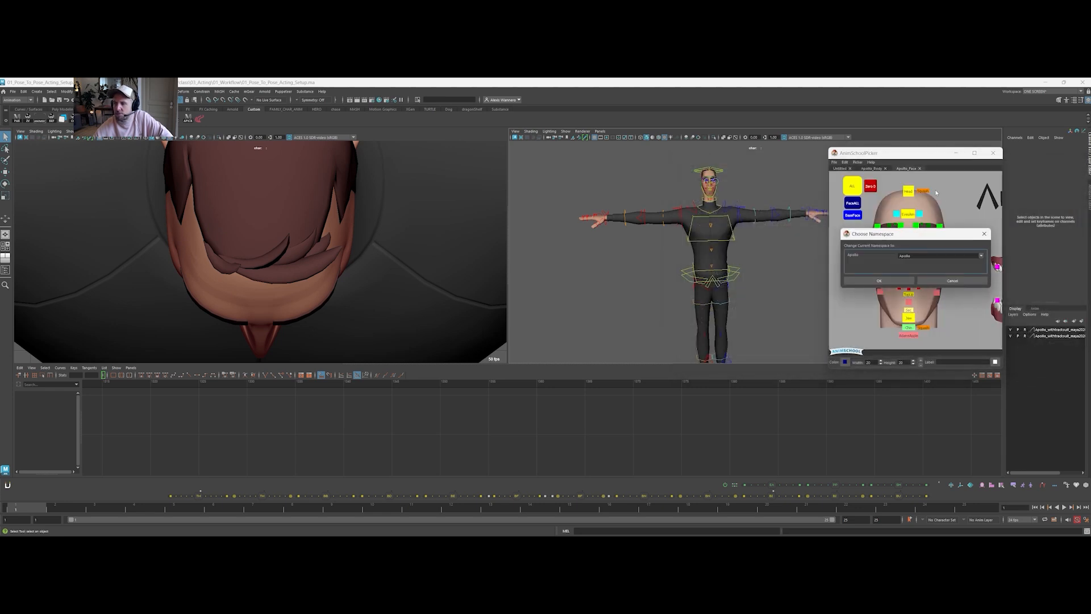
# Set the face picker's namespace to Apollo_withtracksuit_maya2020
pyautogui.click(915, 256)
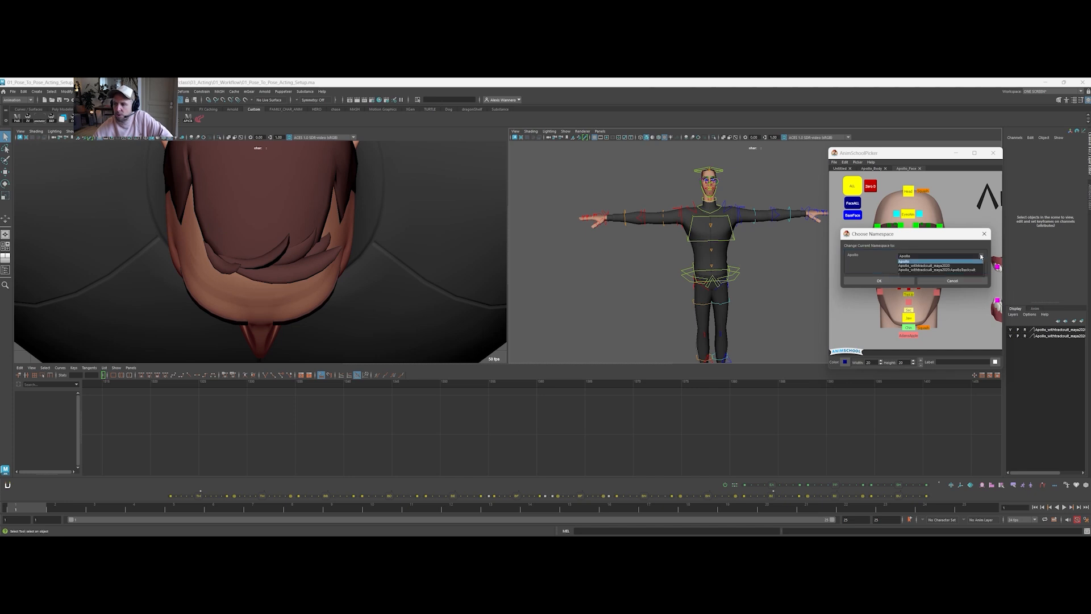
pyautogui.click(932, 265)
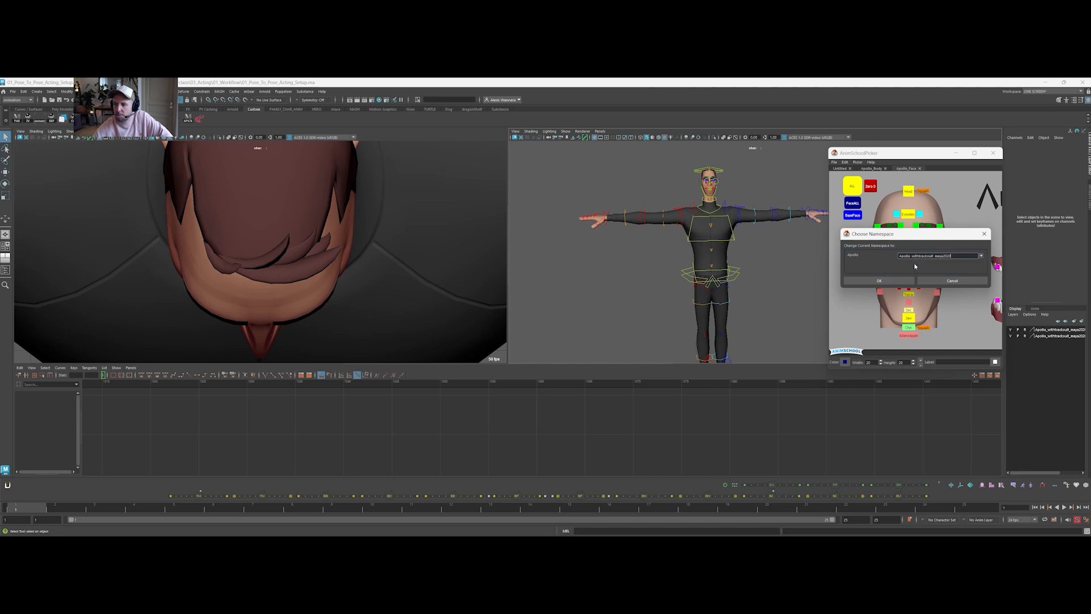
pyautogui.click(880, 281)
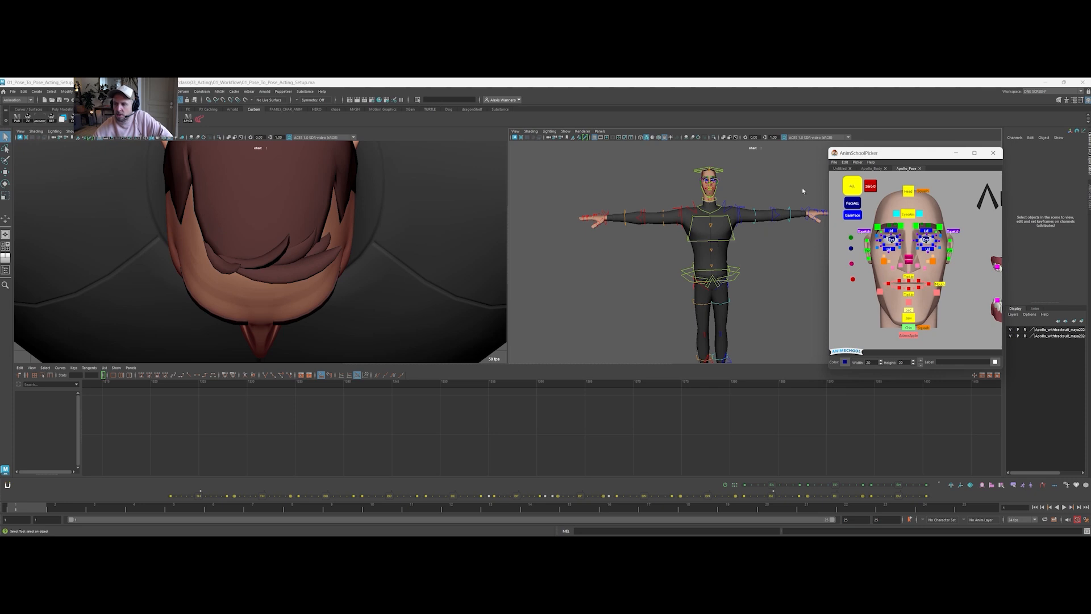
# Check the body and face pickers, selecting the right inner brow control to test the face picker
pyautogui.click(878, 169)
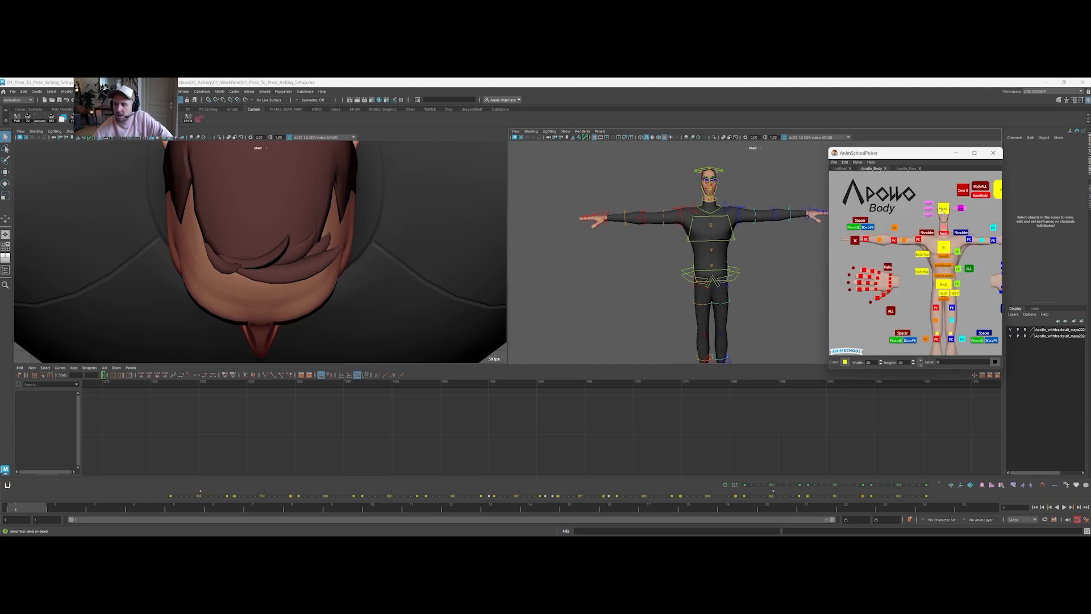
pyautogui.click(906, 169)
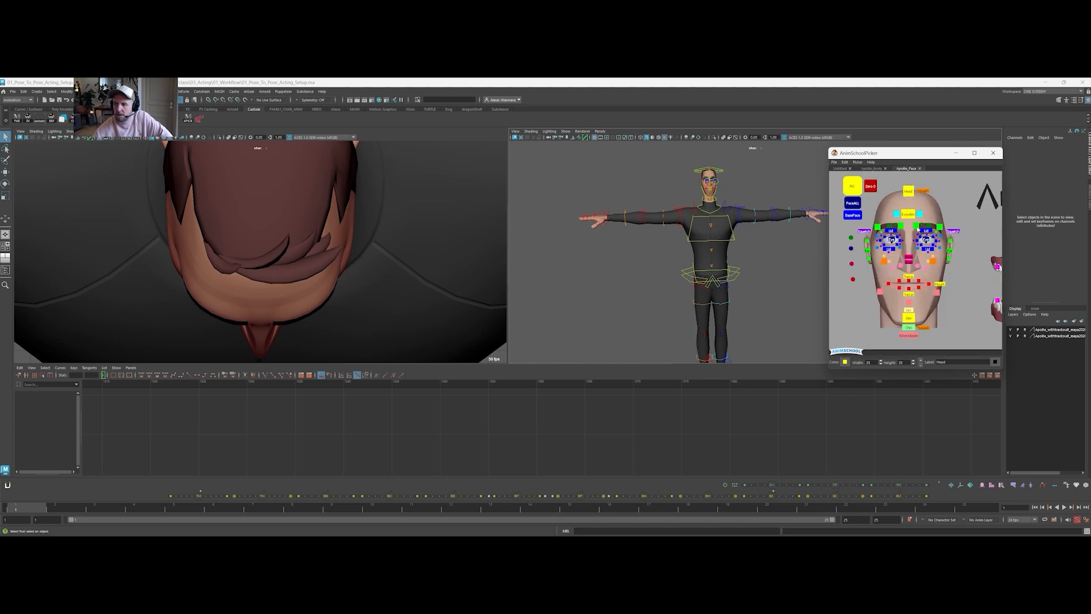
pyautogui.click(902, 226)
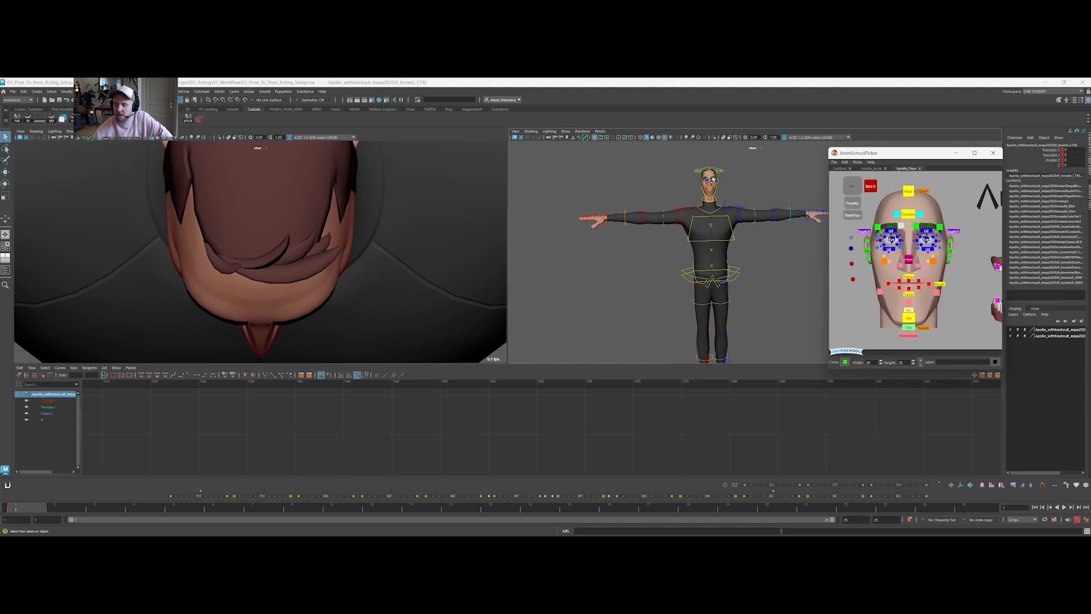
pyautogui.press('w')
pyautogui.press('f')
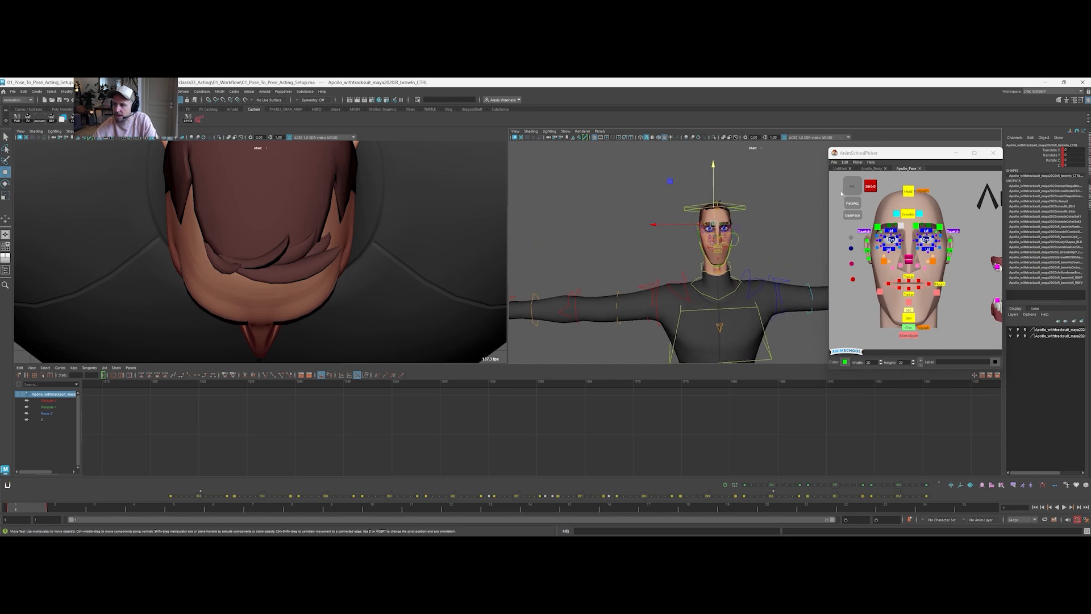
# Bring up the Apollo_Body picker and change its namespace to Apollo_withtracksuit_maya2020
pyautogui.click(864, 169)
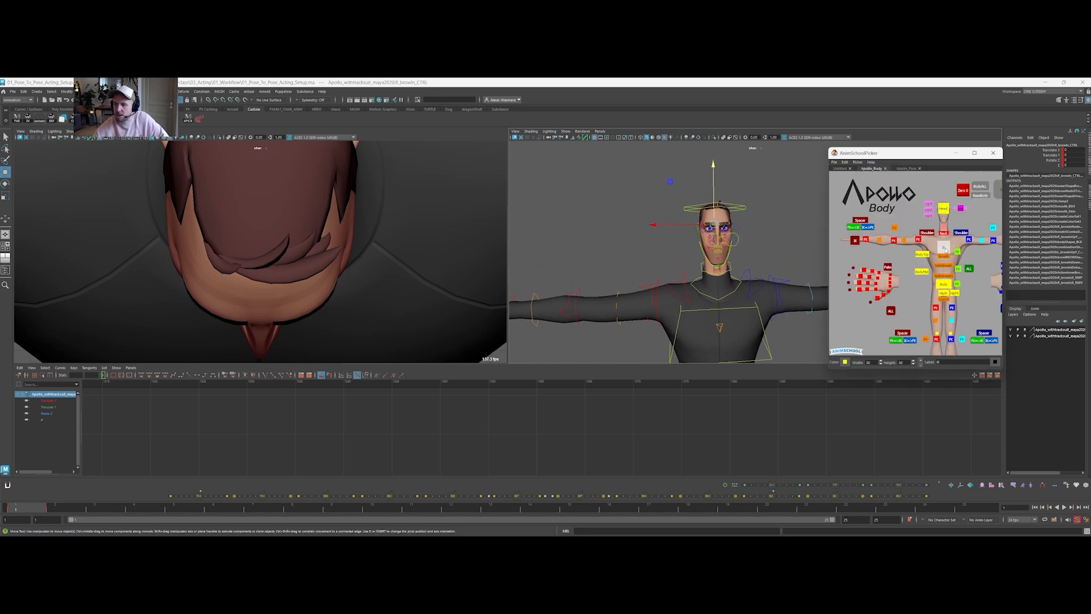
pyautogui.moveTo(909, 152); pyautogui.dragTo(874, 153)
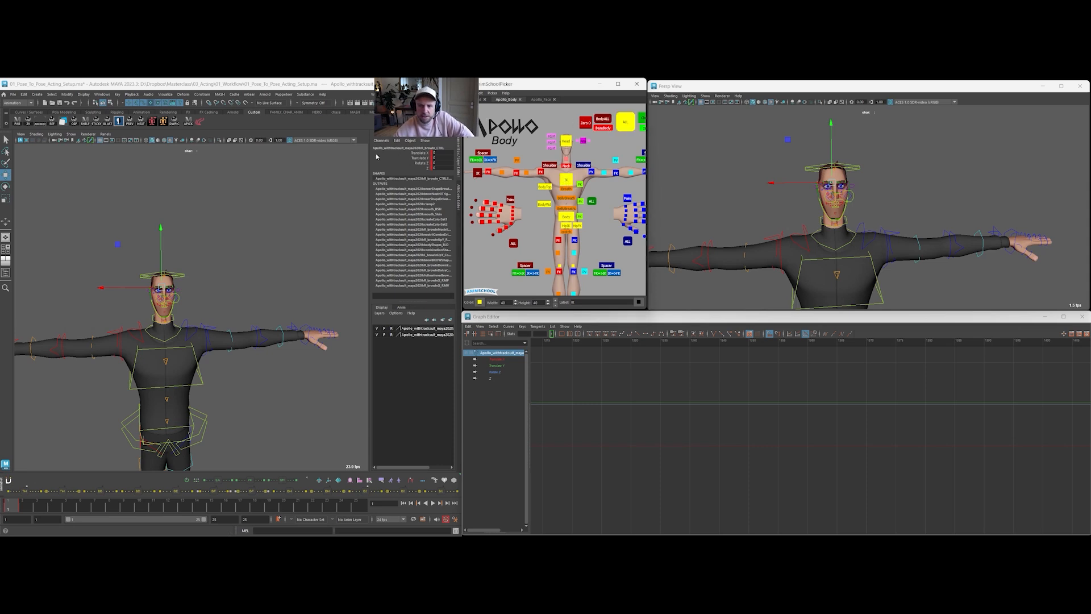
pyautogui.click(492, 95)
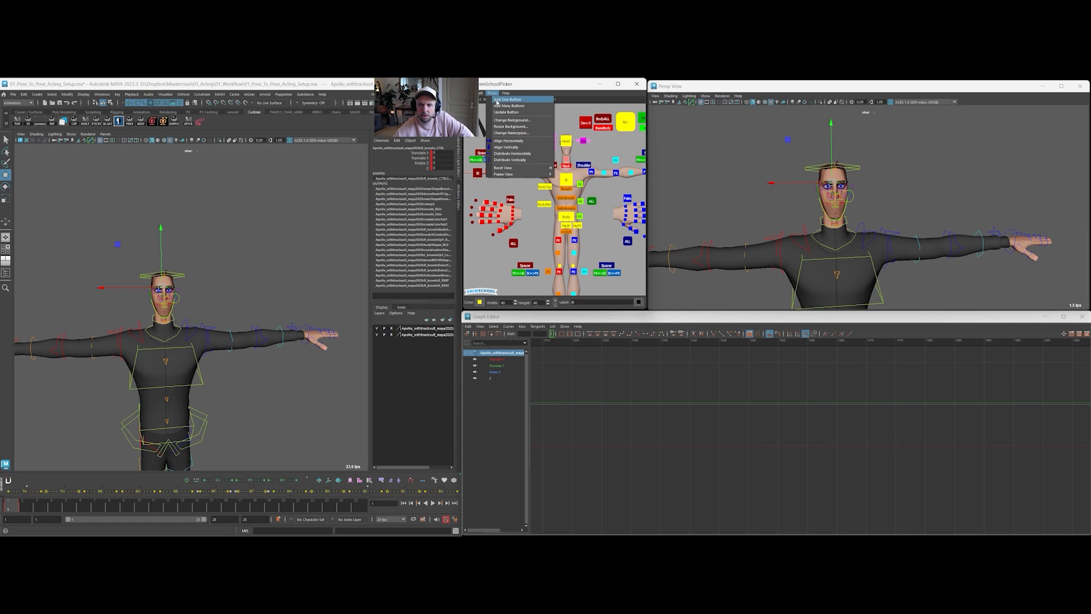
pyautogui.click(514, 133)
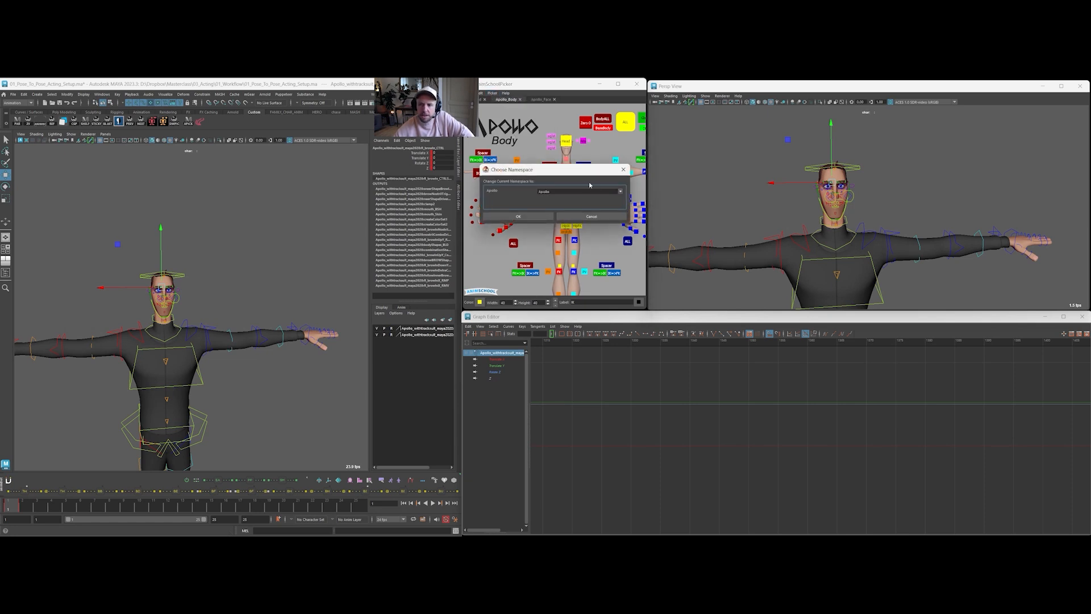
pyautogui.click(618, 191)
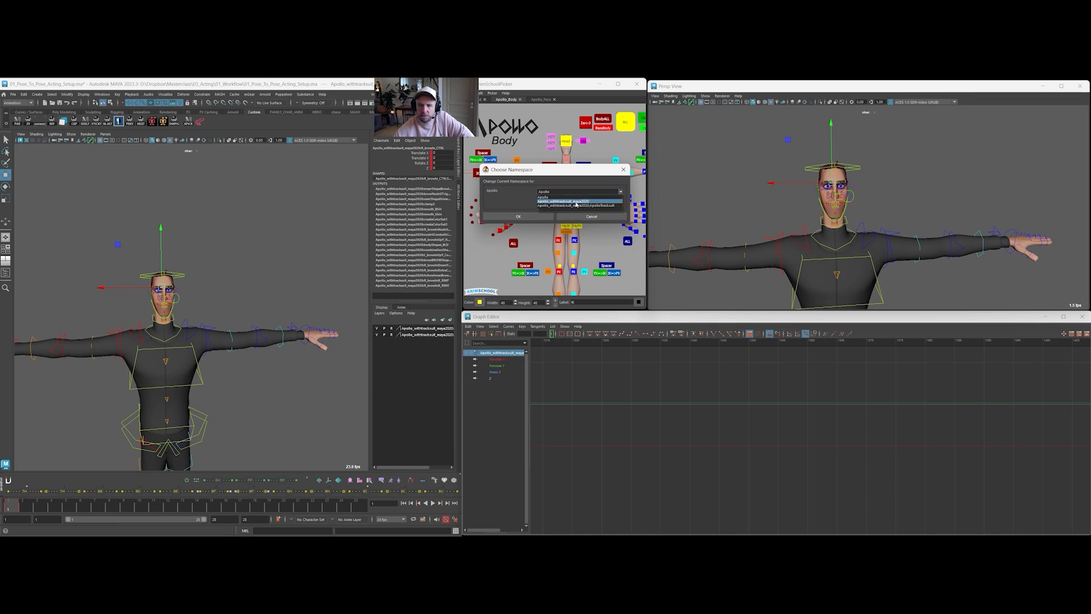
pyautogui.click(575, 202)
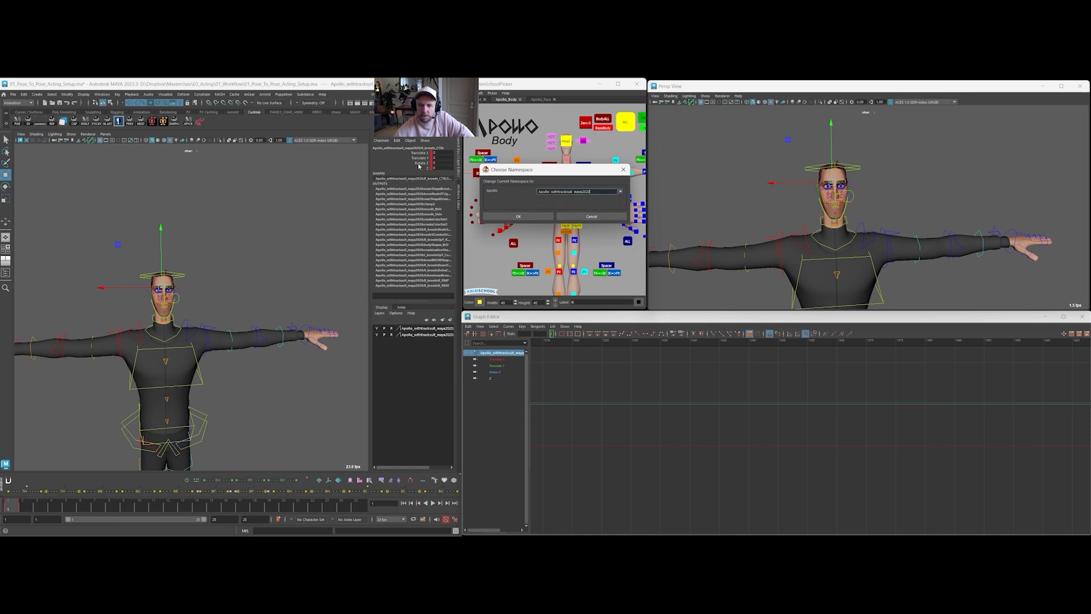
pyautogui.click(531, 216)
# Test the body picker by selecting the chest control, the Body control, all rig controls and all body controls
pyautogui.click(568, 179)
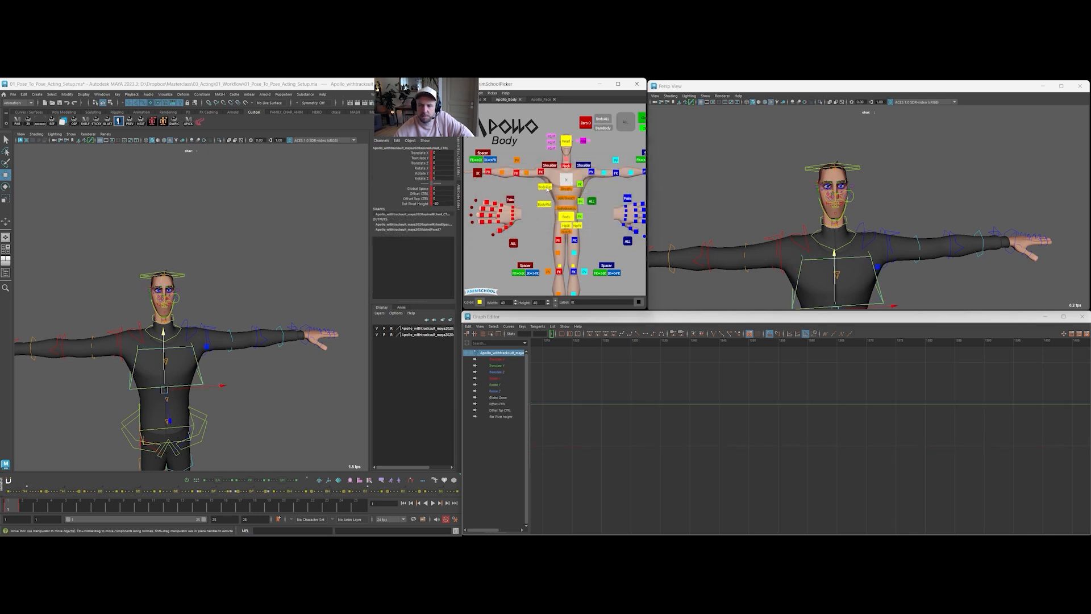
pyautogui.click(567, 216)
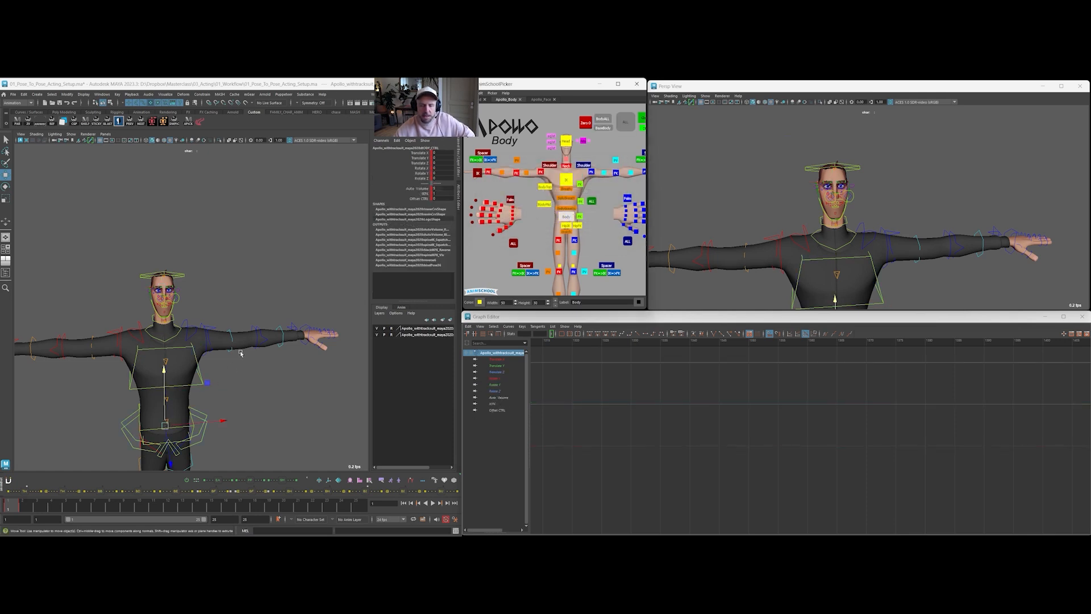
pyautogui.scroll(-6, 208, 300)
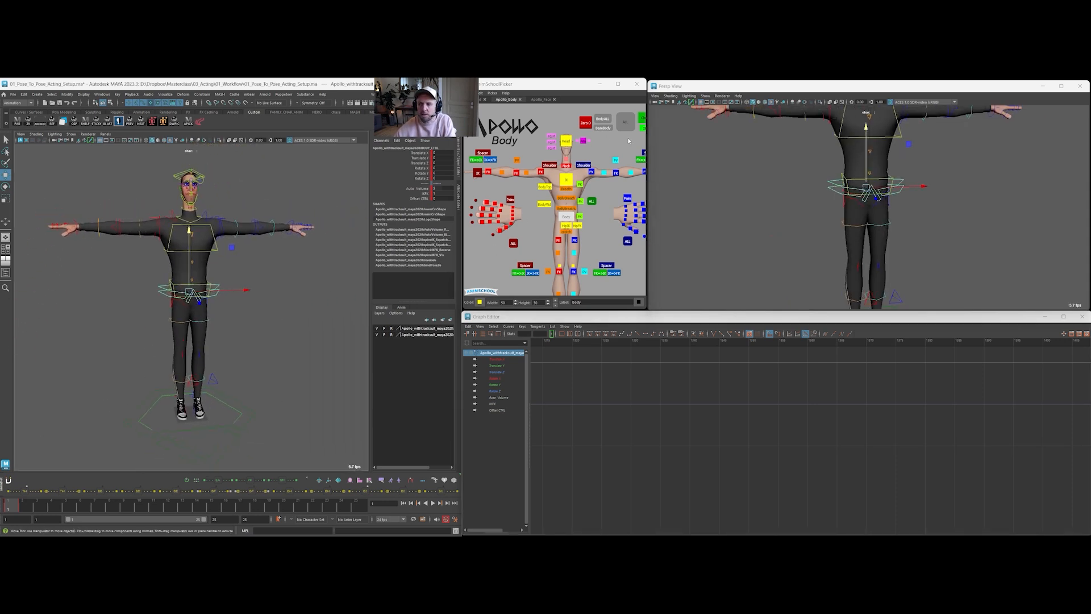
pyautogui.click(622, 123)
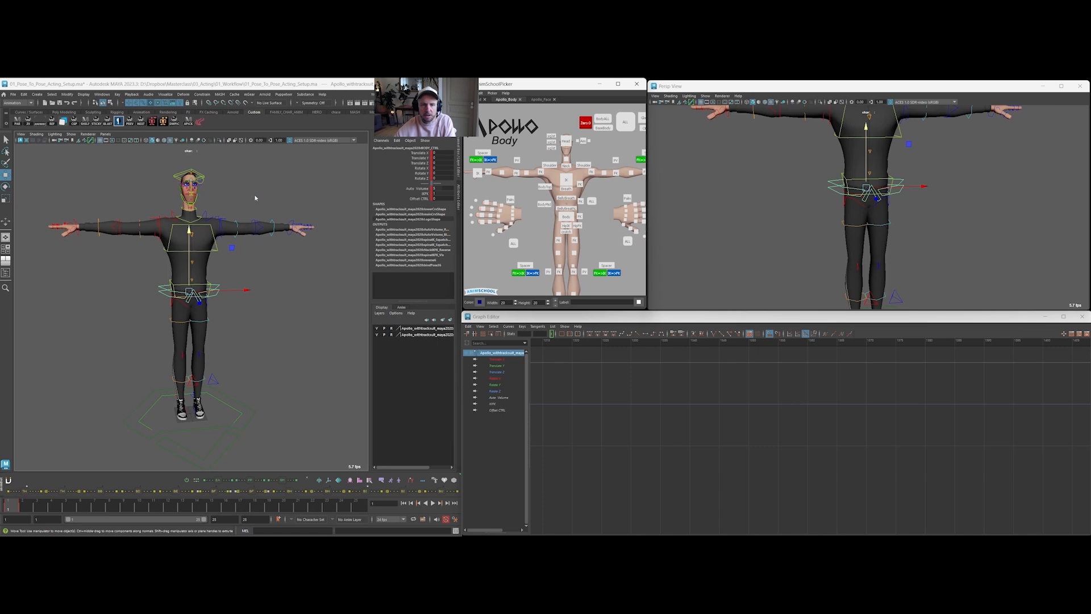
pyautogui.moveTo(265, 182)
pyautogui.keyDown('alt'); pyautogui.mouseDown()
pyautogui.moveTo(274, 171)
pyautogui.moveTo(266, 199)
pyautogui.mouseUp(); pyautogui.keyUp('alt')
pyautogui.keyDown('alt'); pyautogui.moveTo(262, 203); pyautogui.dragTo(247, 211, button='middle'); pyautogui.keyUp('alt')
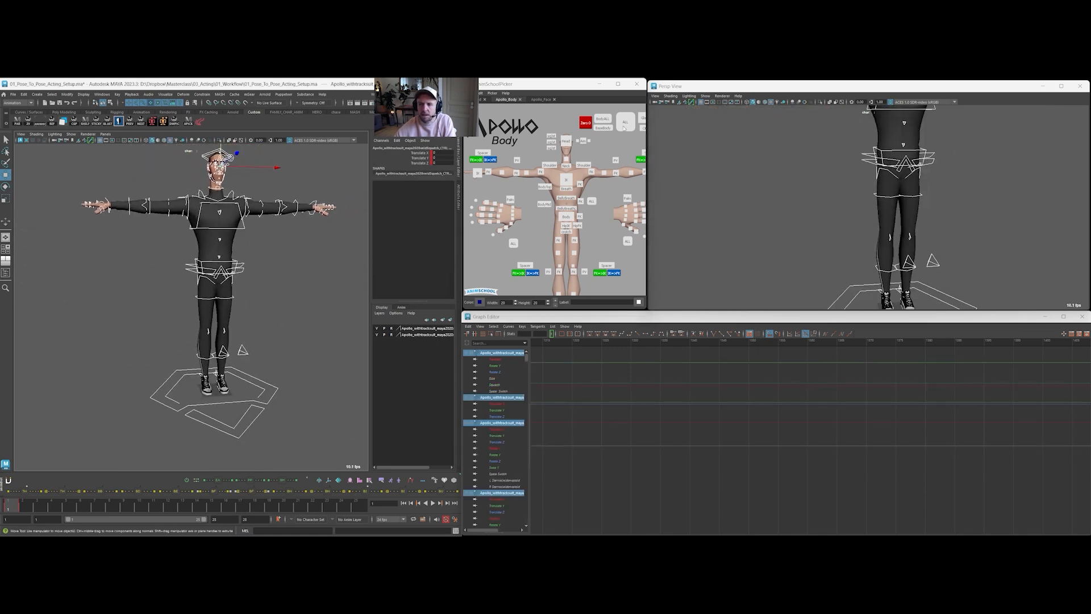
pyautogui.click(598, 119)
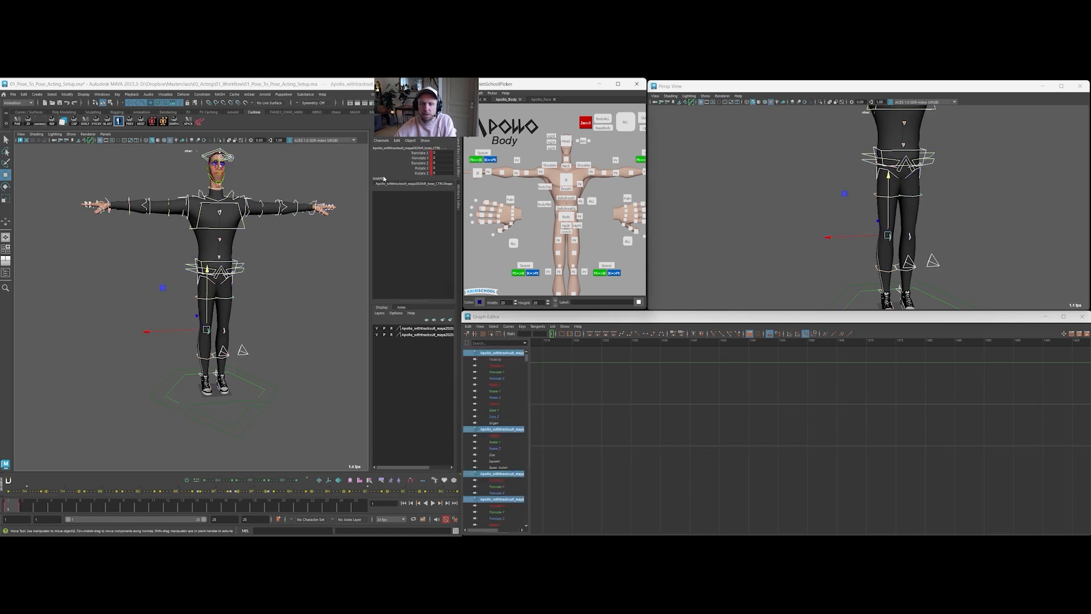
# Open the Select Sets button bar and place it over the shelf
pyautogui.click(381, 481)
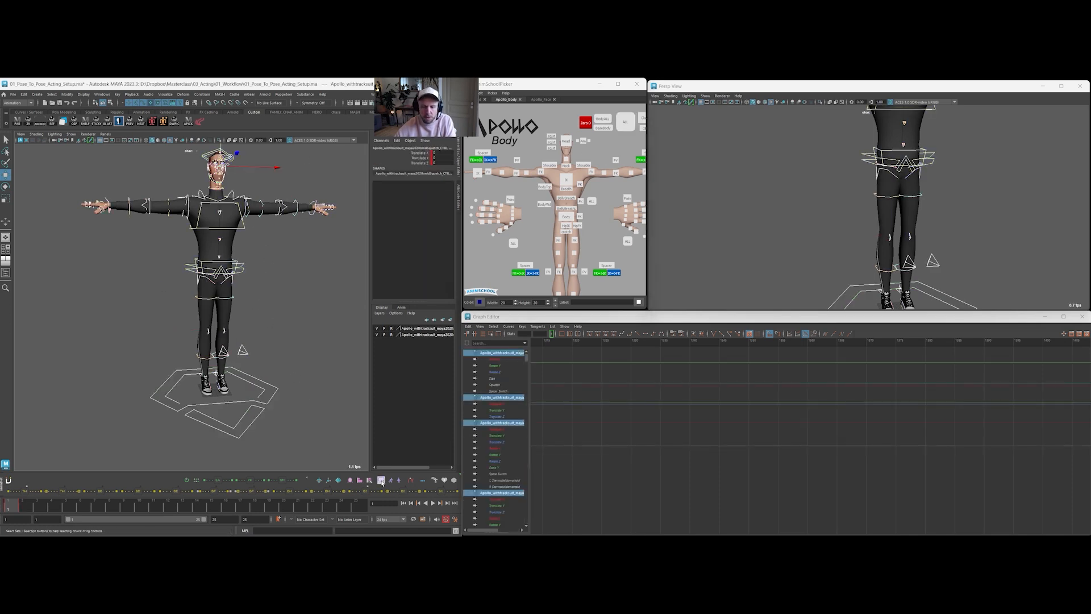
pyautogui.moveTo(508, 231); pyautogui.dragTo(411, 126)
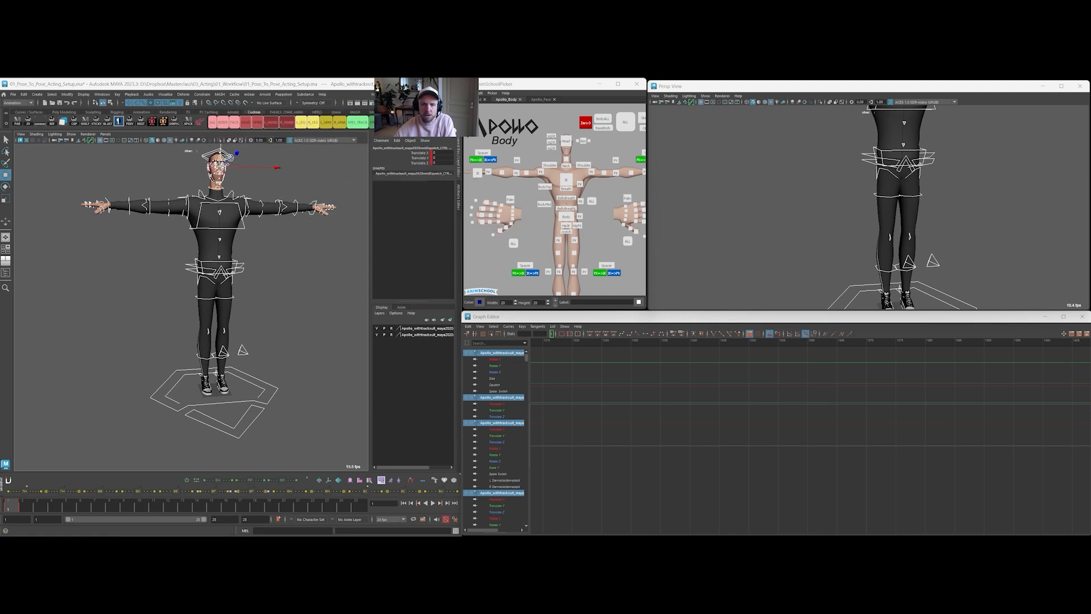
# Test the all-controls selection set by clearing the selection and selecting every Apollo rig control with it
pyautogui.click(328, 249)
pyautogui.click(212, 124)
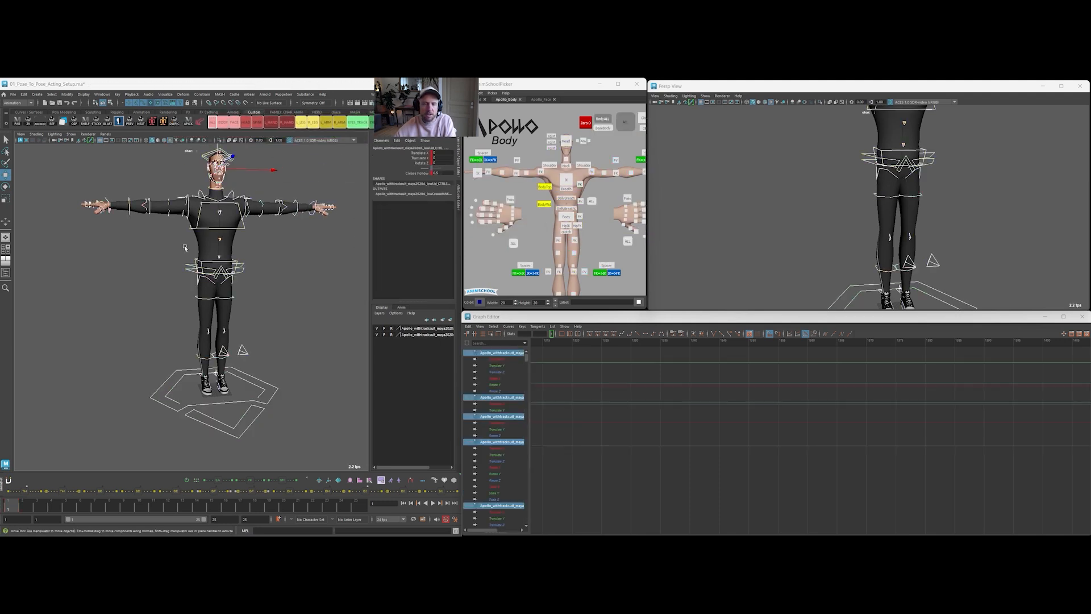
pyautogui.click(596, 144)
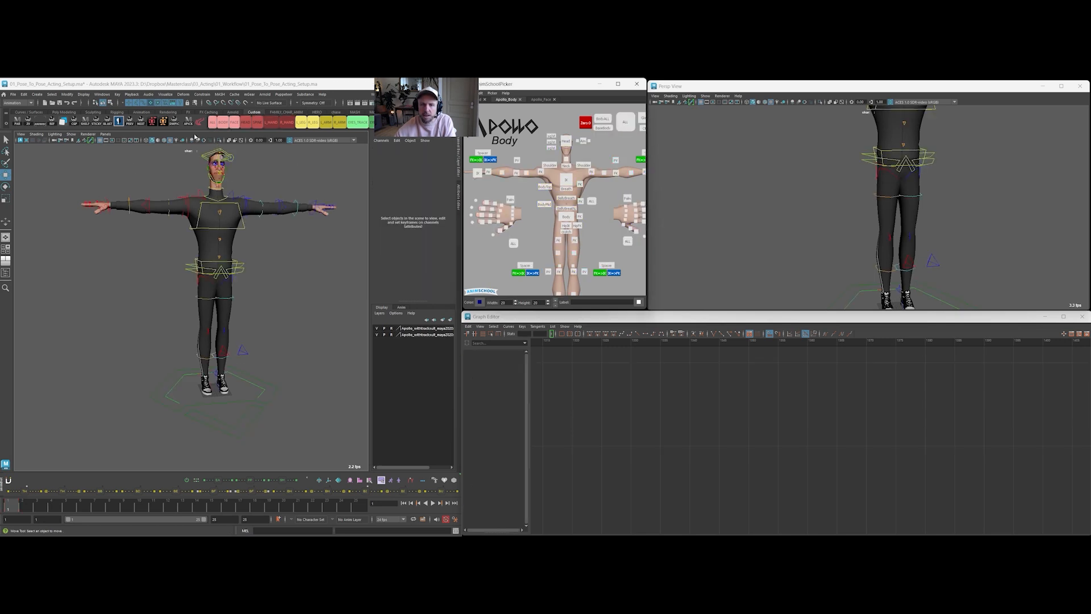
pyautogui.keyDown('alt'); pyautogui.moveTo(277, 153); pyautogui.dragTo(252, 180, button='middle'); pyautogui.keyUp('alt')
pyautogui.click(272, 164)
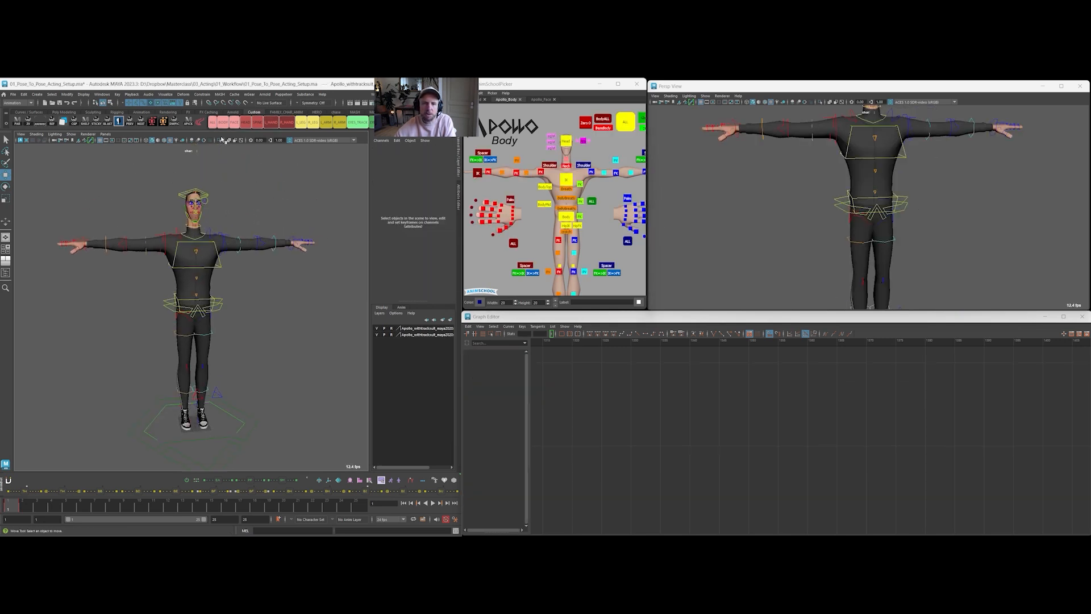
pyautogui.click(212, 123)
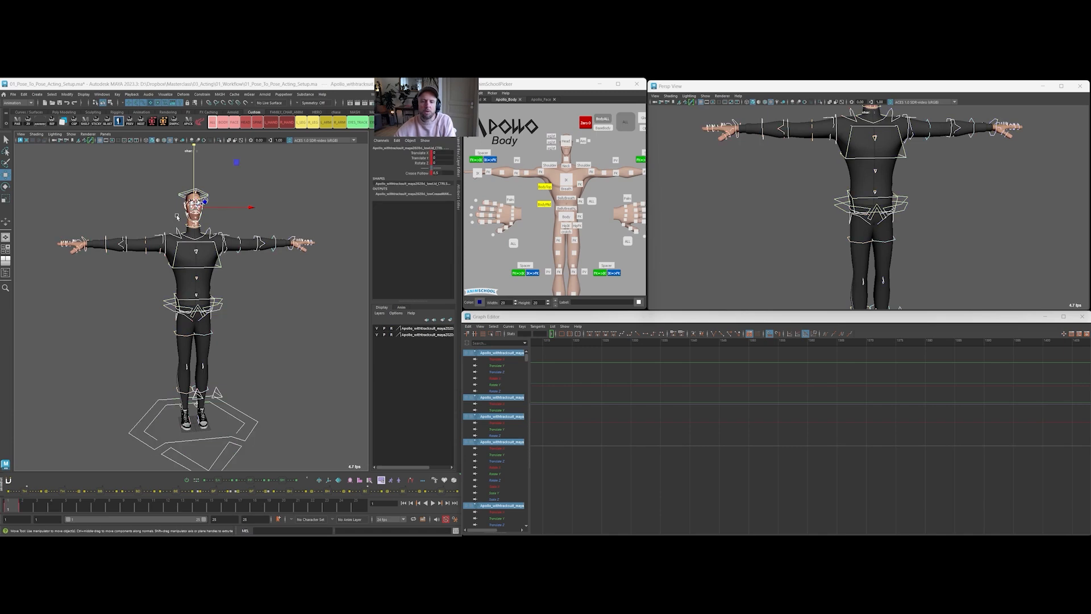
# Delete the keys of all the selected rig controls at frame 2
pyautogui.keyDown('alt'); pyautogui.moveTo(225, 182); pyautogui.dragTo(267, 199); pyautogui.keyUp('alt')
pyautogui.keyDown('alt'); pyautogui.moveTo(267, 199); pyautogui.dragTo(239, 209, button='right'); pyautogui.keyUp('alt')
pyautogui.keyDown('alt'); pyautogui.moveTo(238, 208); pyautogui.dragTo(232, 219, button='middle'); pyautogui.keyUp('alt')
pyautogui.keyDown('alt'); pyautogui.moveTo(232, 219); pyautogui.dragTo(277, 216, button='right'); pyautogui.keyUp('alt')
pyautogui.keyDown('alt'); pyautogui.moveTo(277, 216); pyautogui.dragTo(228, 190); pyautogui.keyUp('alt')
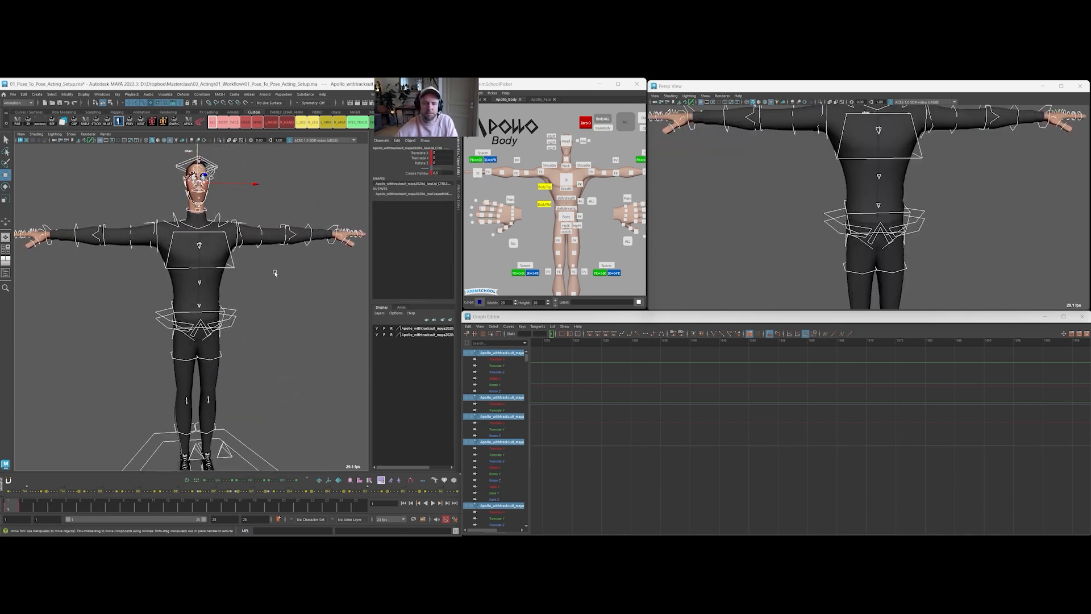
pyautogui.rightClick(26, 504)
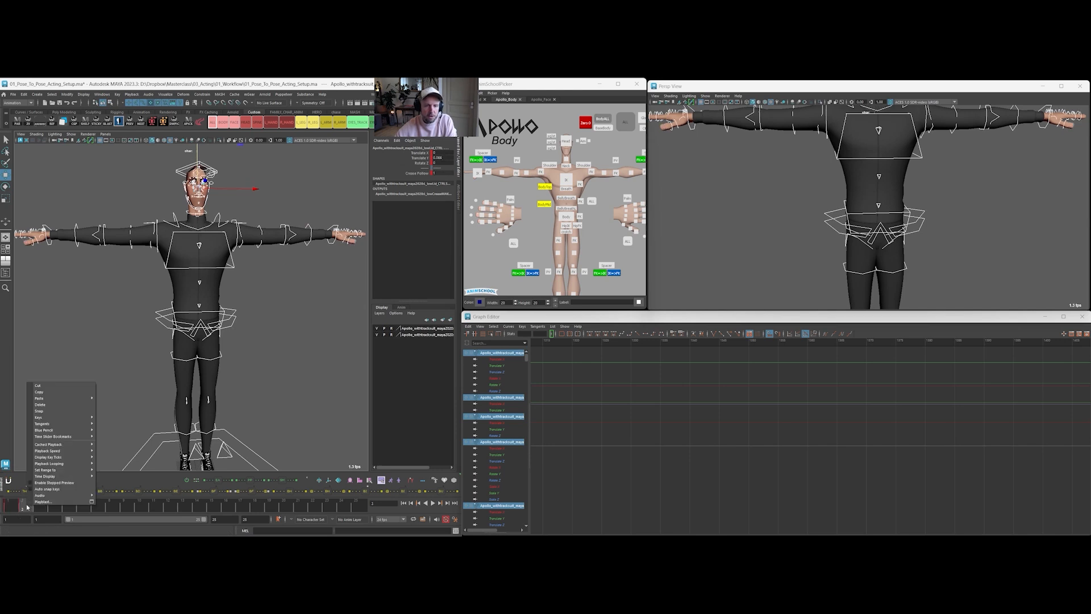
pyautogui.click(51, 406)
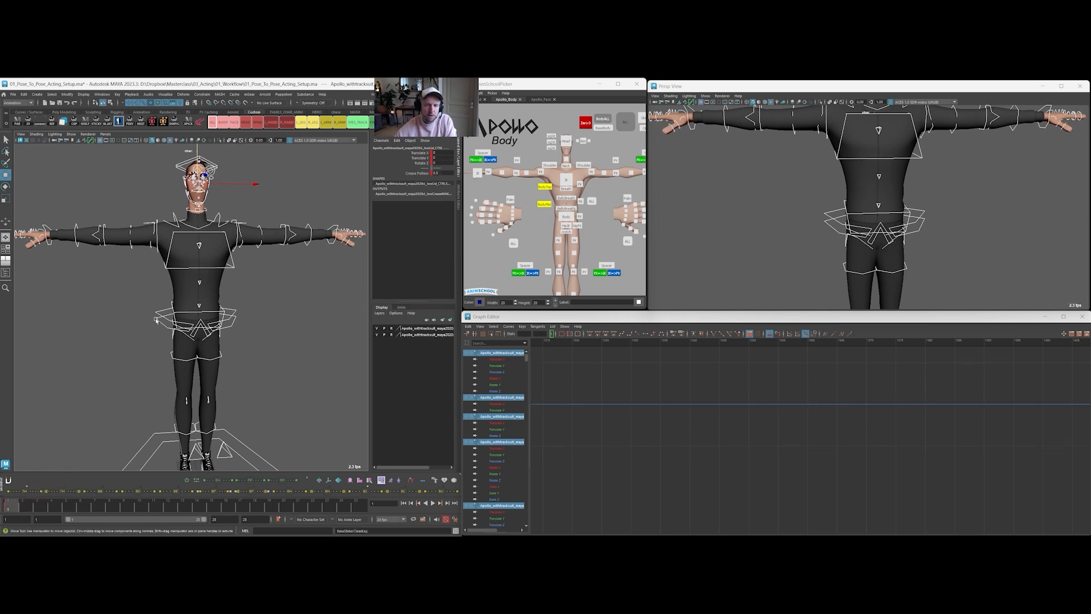
# Bring up Studio Library, enlarge the pose thumbnails and apply Apollo_Body_0_Neutral.pose to all rig controls at frame 2
pyautogui.moveTo(0, 147); pyautogui.dragTo(825, 190)
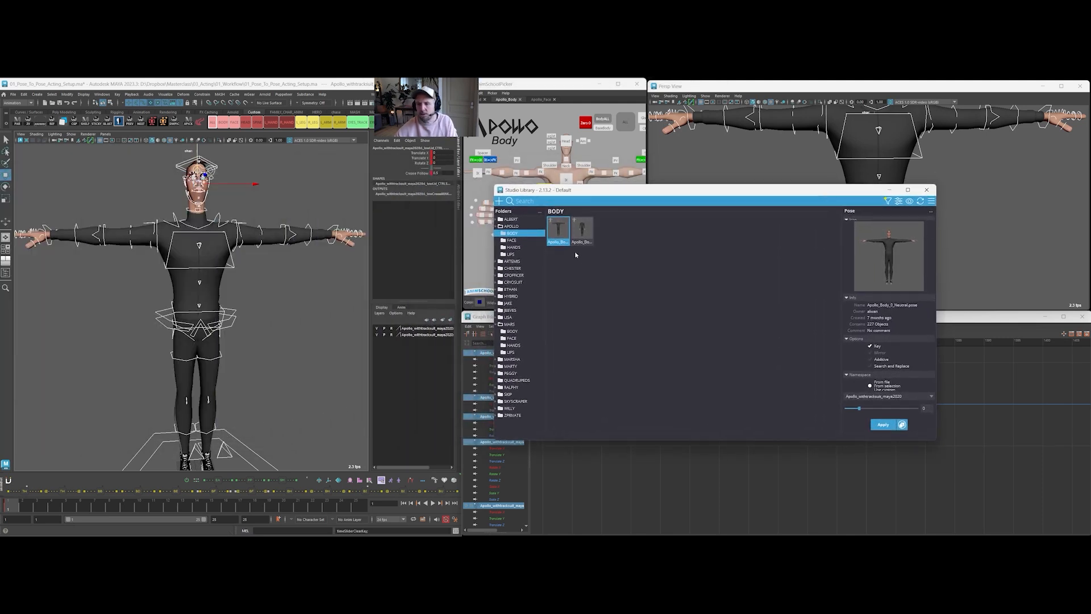
pyautogui.keyDown('ctrl'); pyautogui.scroll(8, 575, 255); pyautogui.keyUp('ctrl')
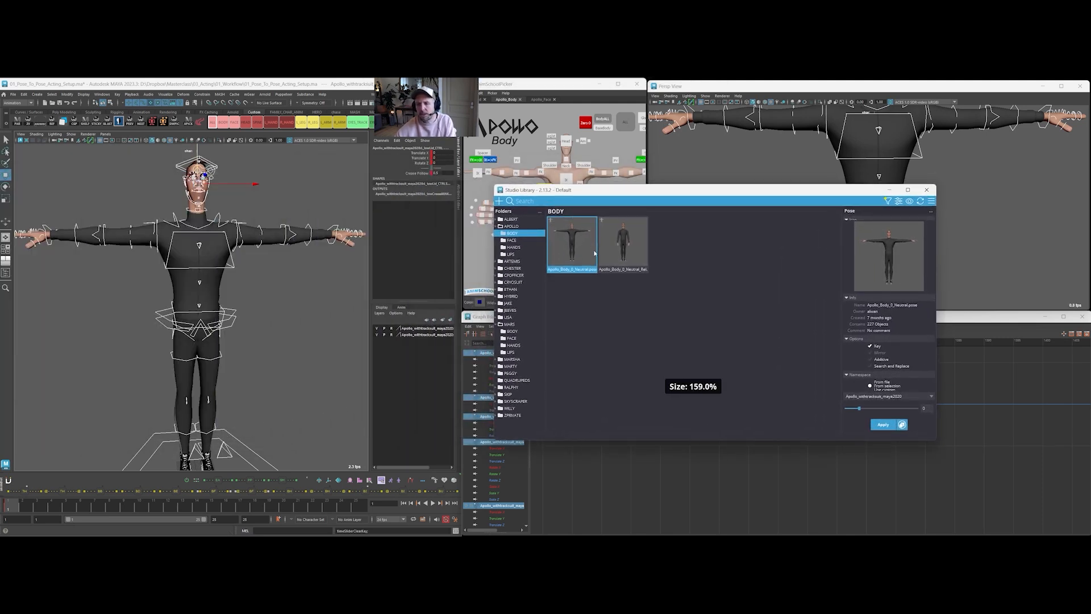
pyautogui.keyDown('ctrl'); pyautogui.scroll(5, 591, 252); pyautogui.keyUp('ctrl')
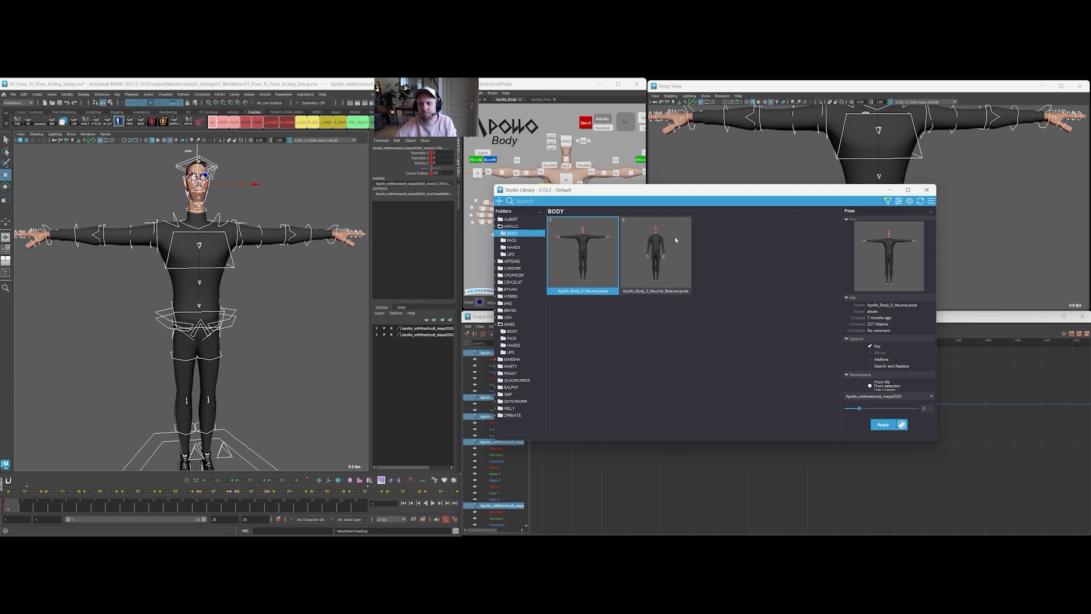
pyautogui.click(660, 268)
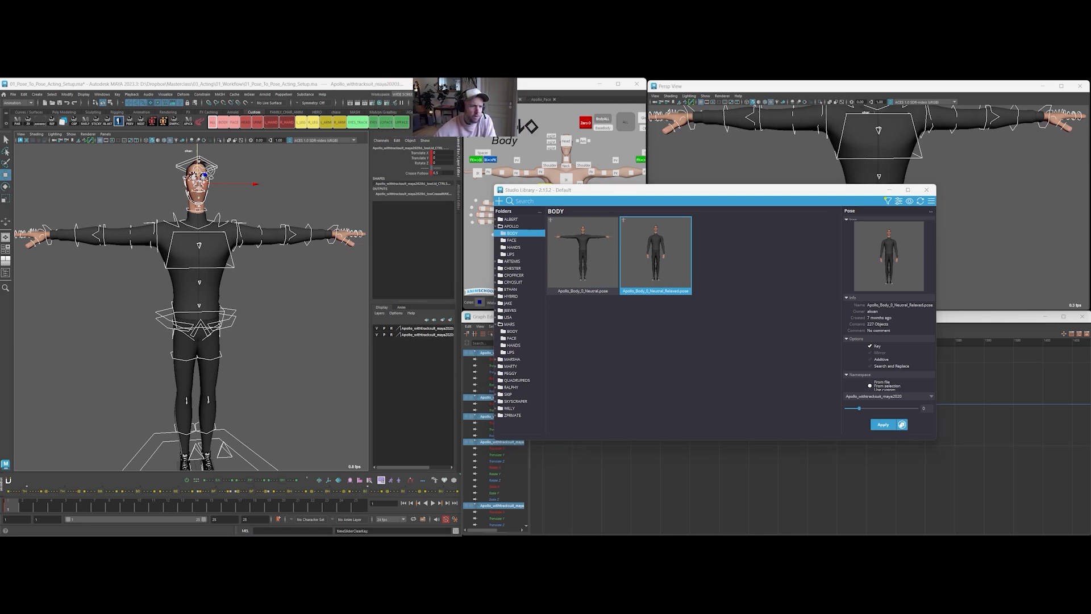
pyautogui.click(591, 251)
pyautogui.click(22, 504)
pyautogui.click(882, 425)
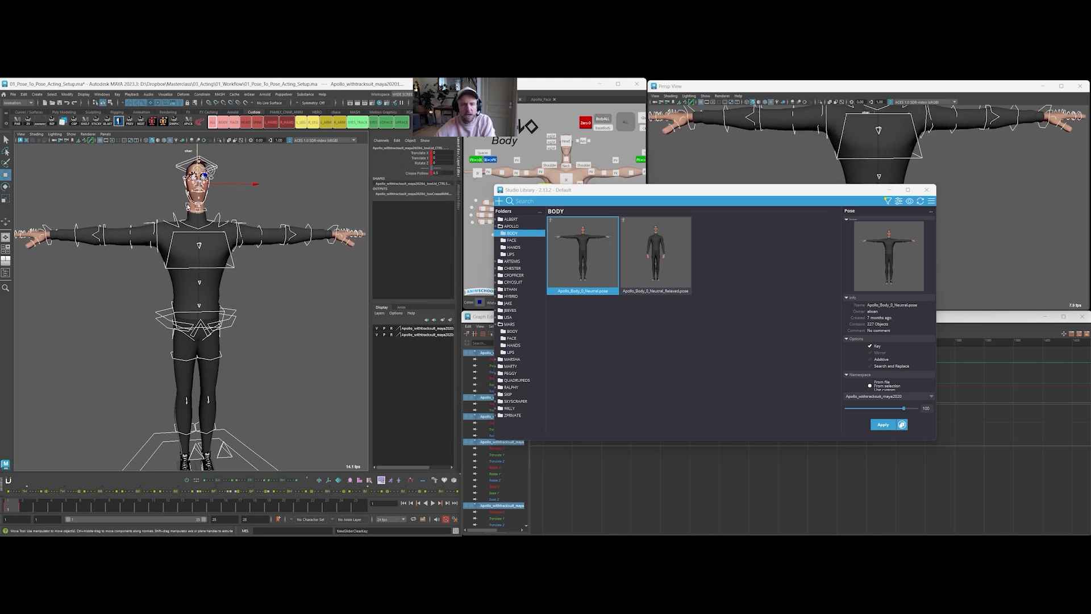
# Compare the character's face on frames 1 and 2 from close up with the rig controls hidden
pyautogui.hotkey('alt', '.')
pyautogui.keyDown('alt'); pyautogui.moveTo(169, 216); pyautogui.dragTo(139, 217); pyautogui.keyUp('alt')
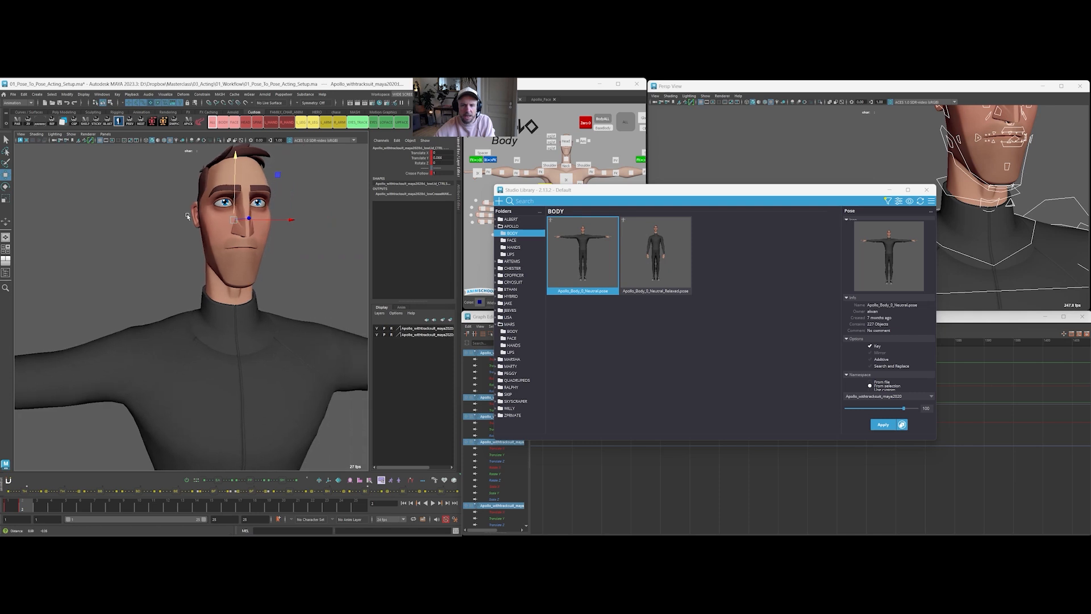
pyautogui.keyDown('alt'); pyautogui.moveTo(139, 217); pyautogui.dragTo(196, 218, button='right'); pyautogui.keyUp('alt')
pyautogui.press(',')
pyautogui.press('.')
pyautogui.press(',')
pyautogui.press('.')
# Select the face controls with their selection set and reset them to their default pose on frame 2
pyautogui.click(326, 281)
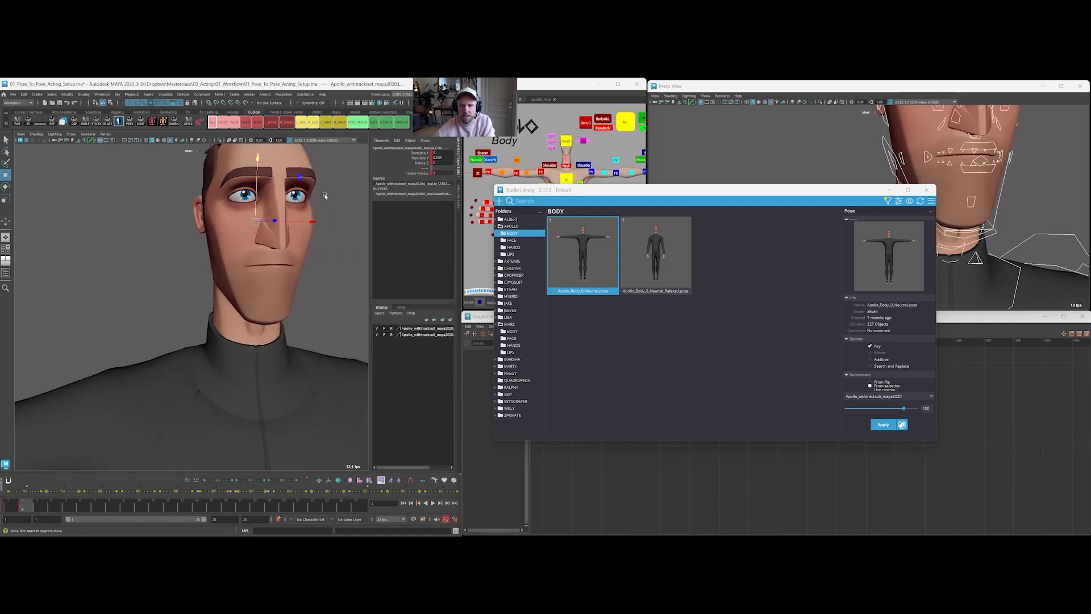
pyautogui.click(234, 122)
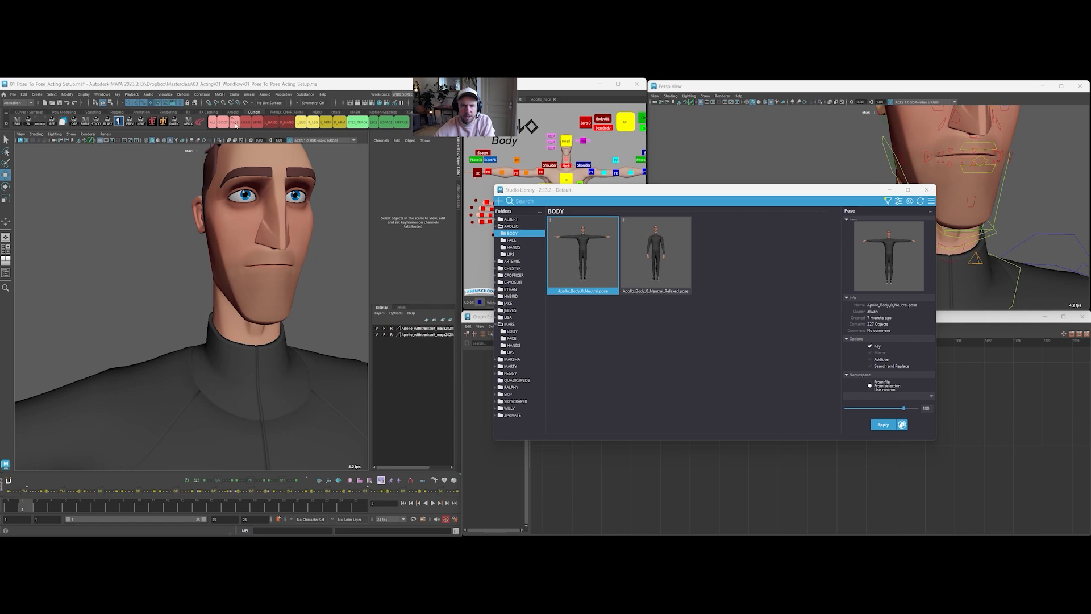
pyautogui.click(188, 483)
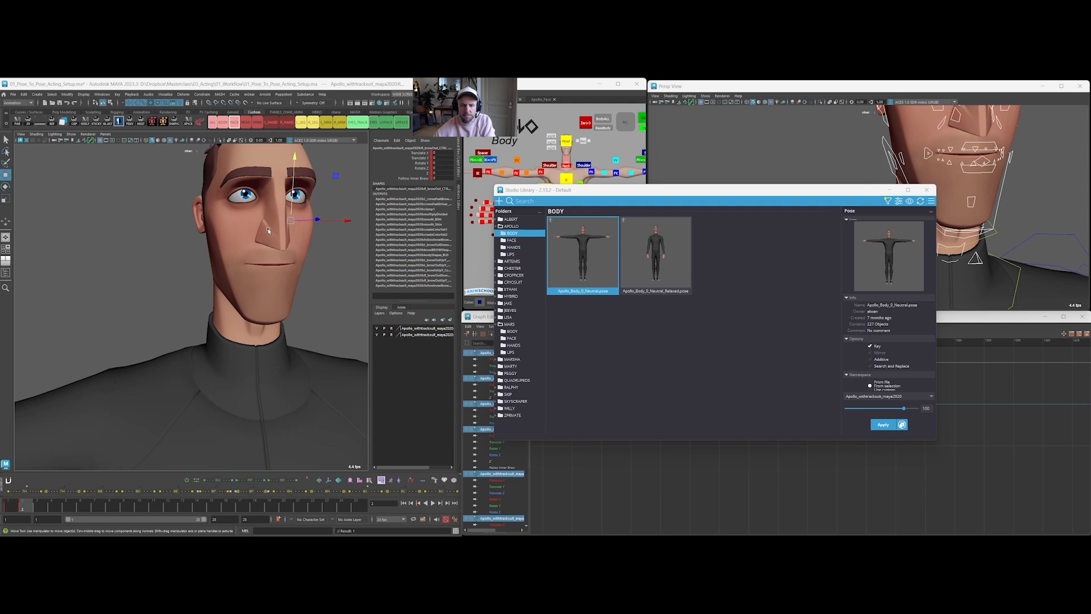
# Select all face controls with the Apollo_Face picker and apply Apollo_Body_0_Neutral.pose to them at frame 3
pyautogui.click(605, 321)
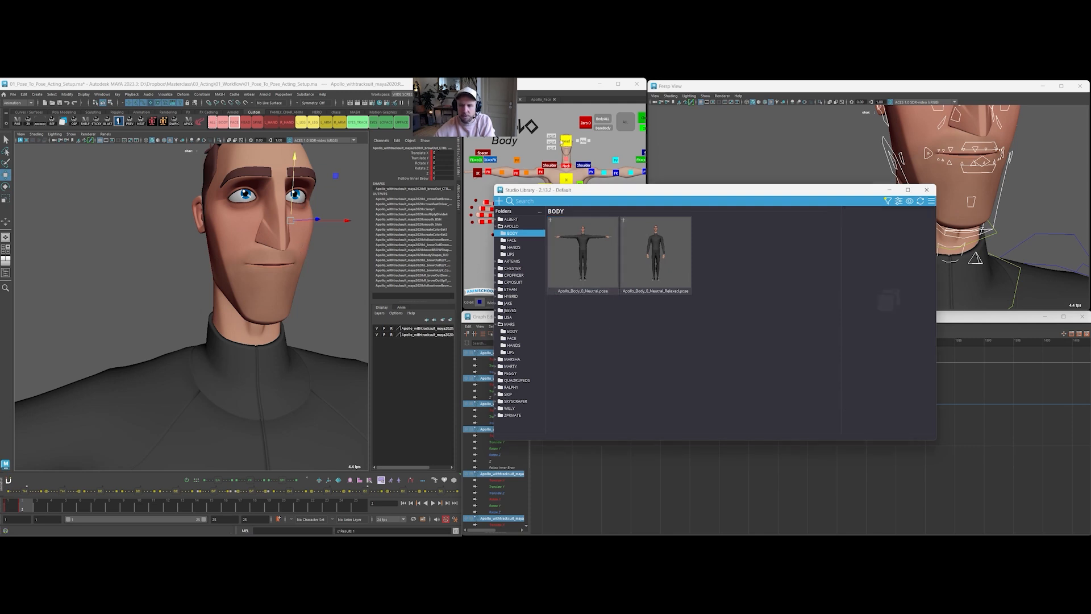
pyautogui.click(590, 260)
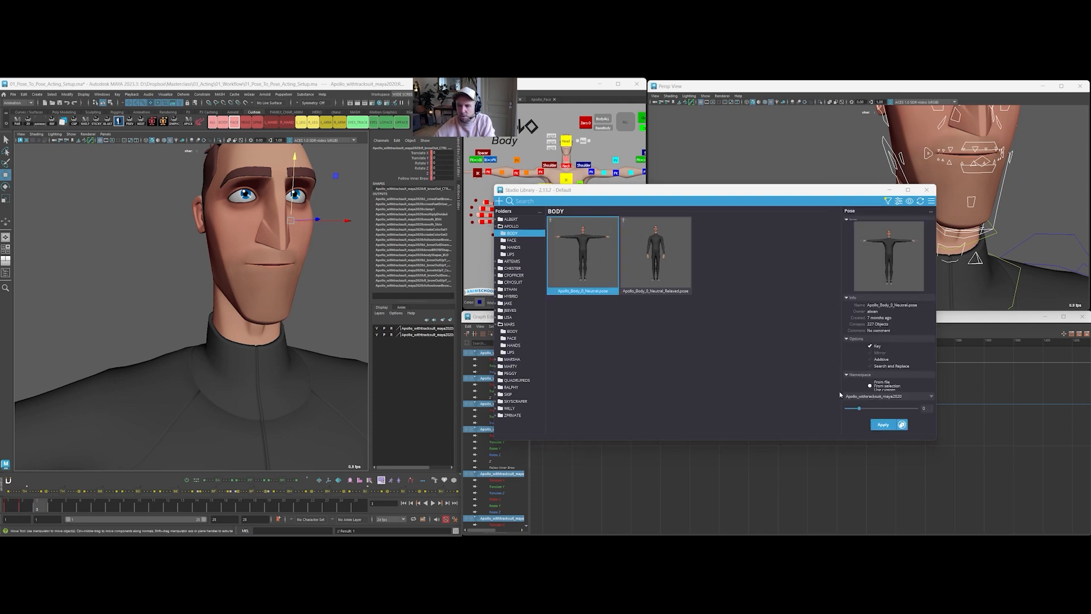
pyautogui.hotkey('alt', 'c')
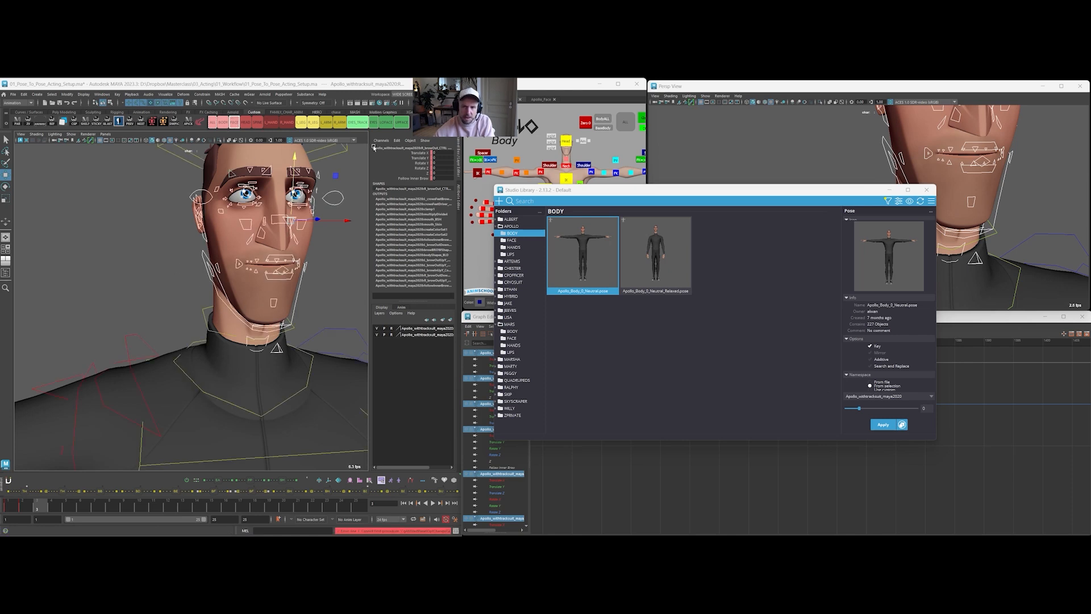
pyautogui.click(542, 100)
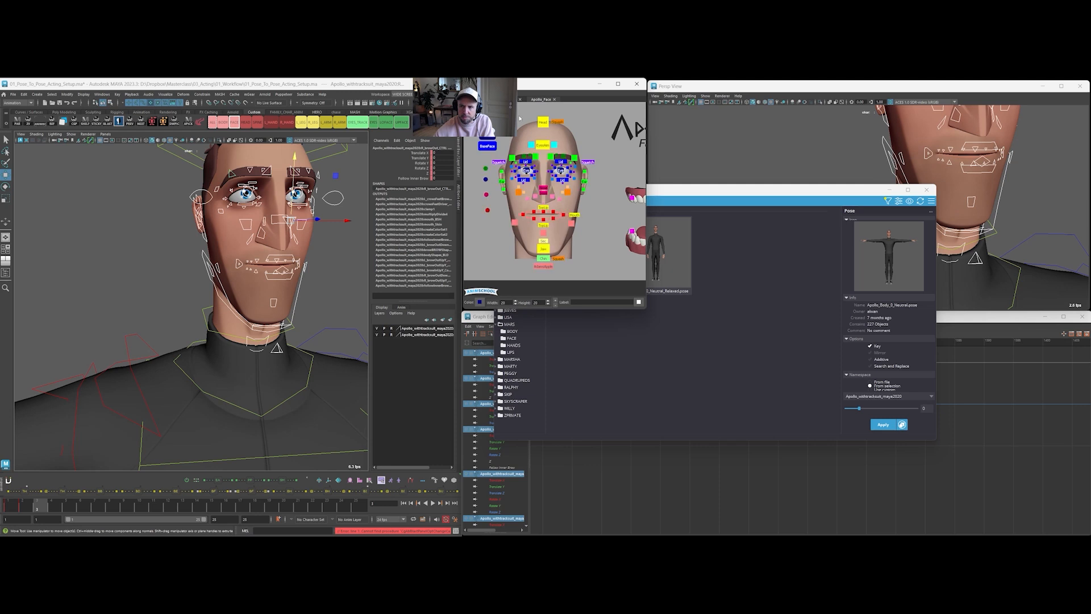
pyautogui.click(487, 137)
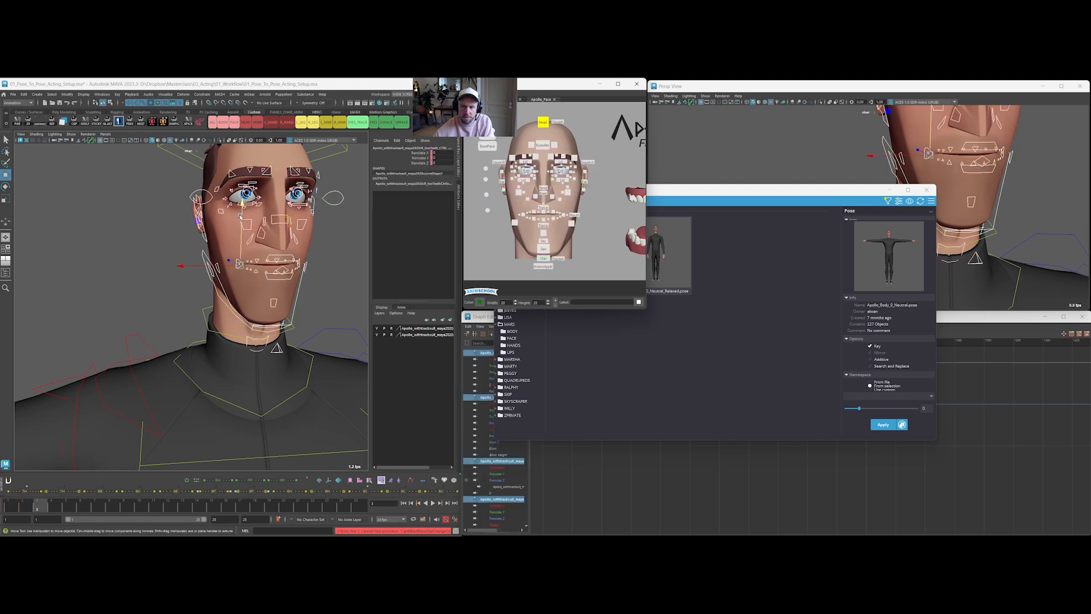
pyautogui.click(740, 192)
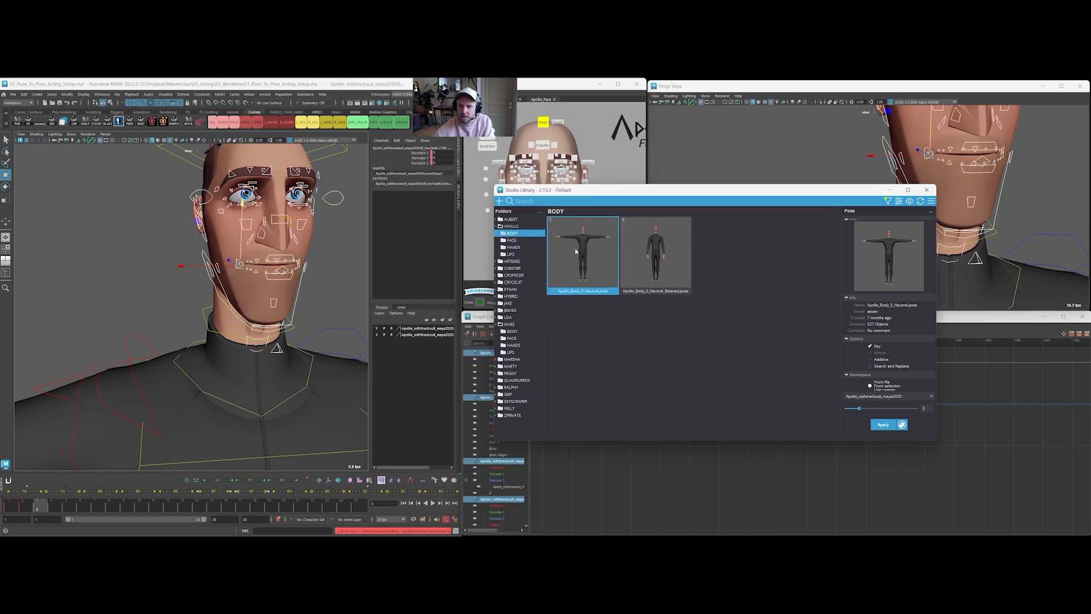
pyautogui.doubleClick(585, 248)
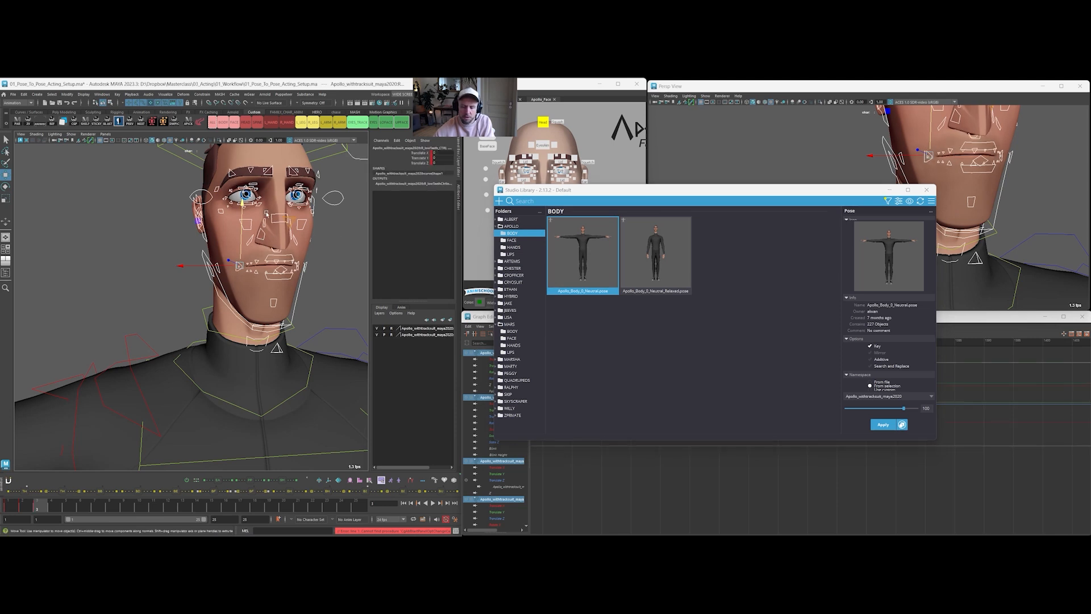
# Inspect the neutral face pose from the front and side with the rig controls hidden
pyautogui.hotkey('alt', '1')
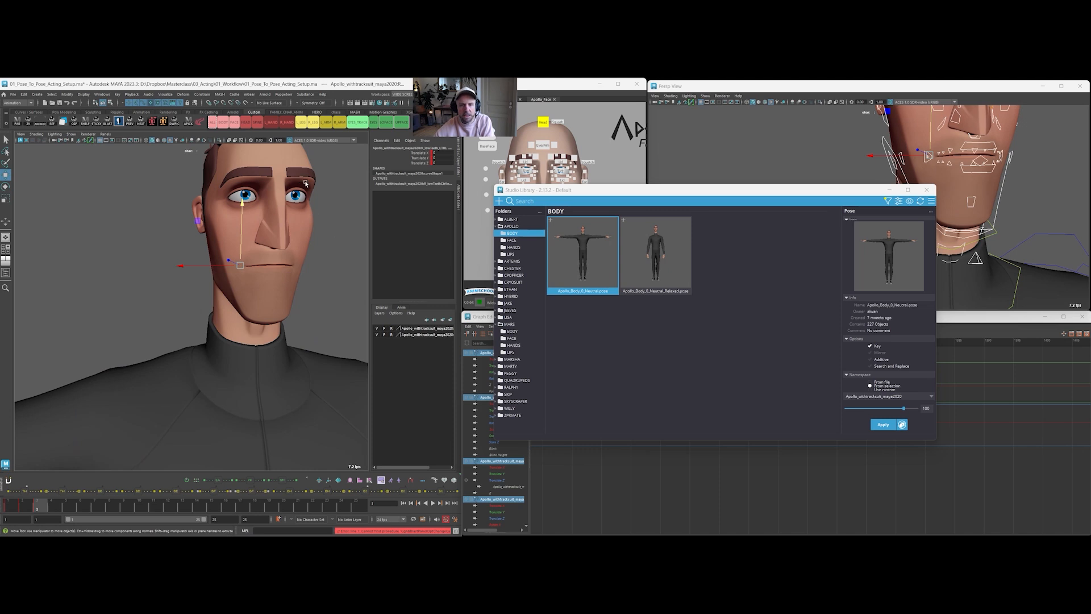
pyautogui.keyDown('alt'); pyautogui.moveTo(305, 183); pyautogui.dragTo(302, 243); pyautogui.keyUp('alt')
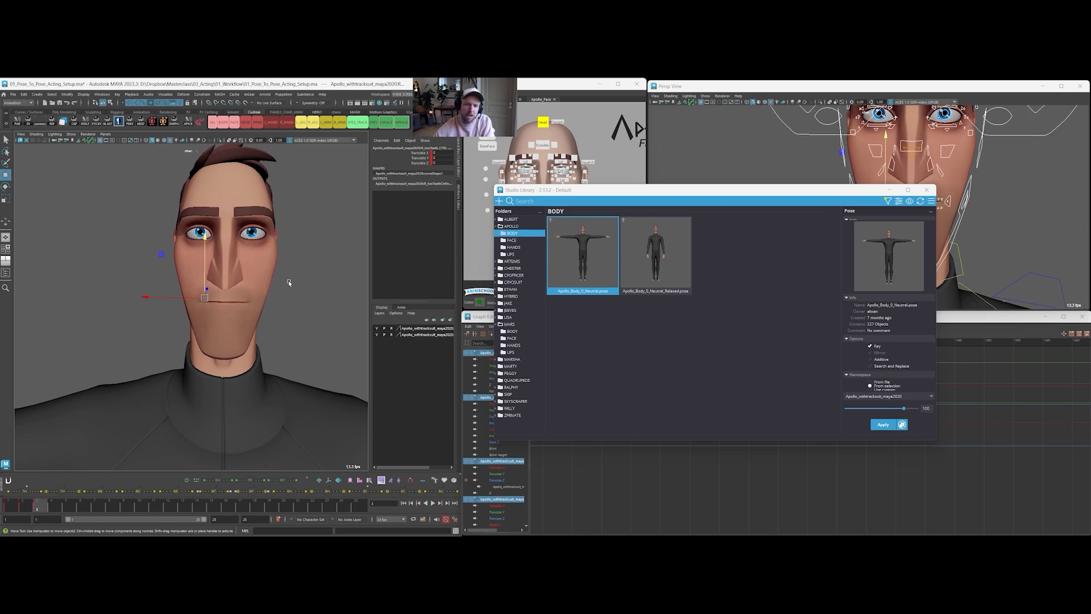
pyautogui.moveTo(295, 293)
pyautogui.keyDown('alt'); pyautogui.mouseDown()
pyautogui.moveTo(249, 292)
pyautogui.moveTo(290, 295)
pyautogui.mouseUp(); pyautogui.keyUp('alt')
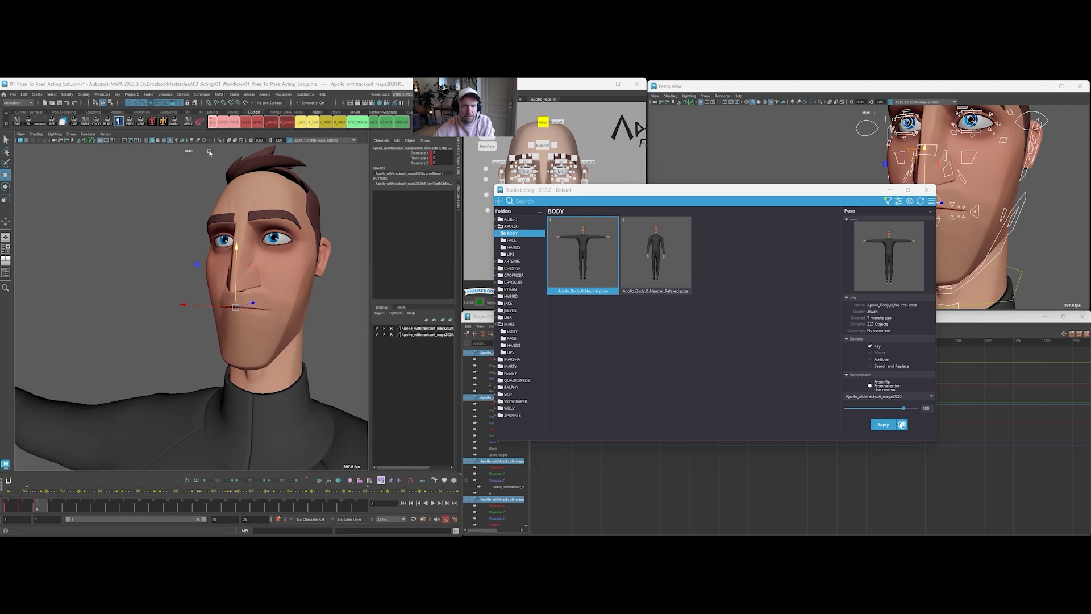
# Select all rig controls, delete their keys at frame 3 and return to frame 2
pyautogui.click(212, 123)
pyautogui.rightClick(41, 507)
pyautogui.click(37, 506)
pyautogui.click(25, 508)
pyautogui.click(38, 506)
pyautogui.rightClick(38, 506)
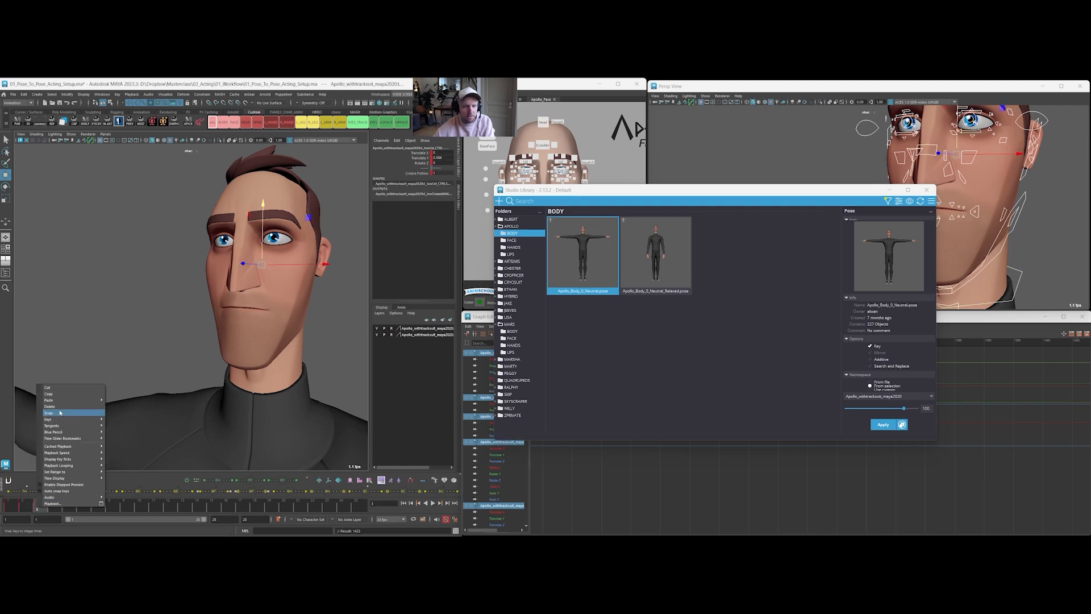
pyautogui.click(57, 406)
pyautogui.click(26, 505)
# Show the rig controls and rotate both upper arm FK controls down beside the body on frame 2
pyautogui.keyDown('alt'); pyautogui.moveTo(267, 347); pyautogui.dragTo(228, 392, button='right'); pyautogui.keyUp('alt')
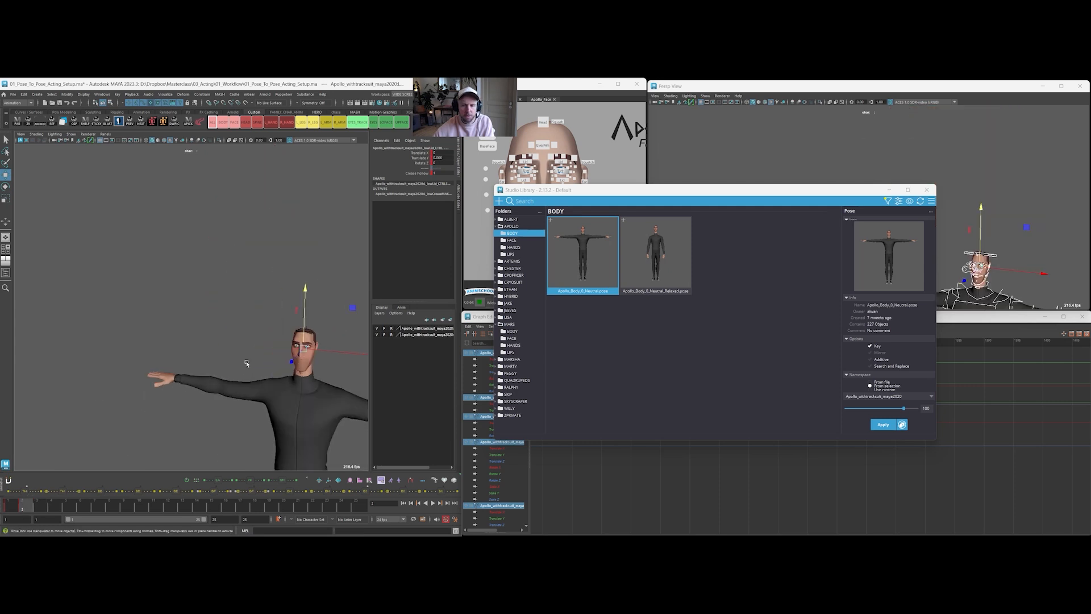
pyautogui.keyDown('alt'); pyautogui.moveTo(277, 407); pyautogui.dragTo(246, 317, button='middle'); pyautogui.keyUp('alt')
pyautogui.moveTo(247, 317)
pyautogui.keyDown('alt'); pyautogui.mouseDown()
pyautogui.moveTo(268, 321)
pyautogui.moveTo(239, 316)
pyautogui.mouseUp(); pyautogui.keyUp('alt')
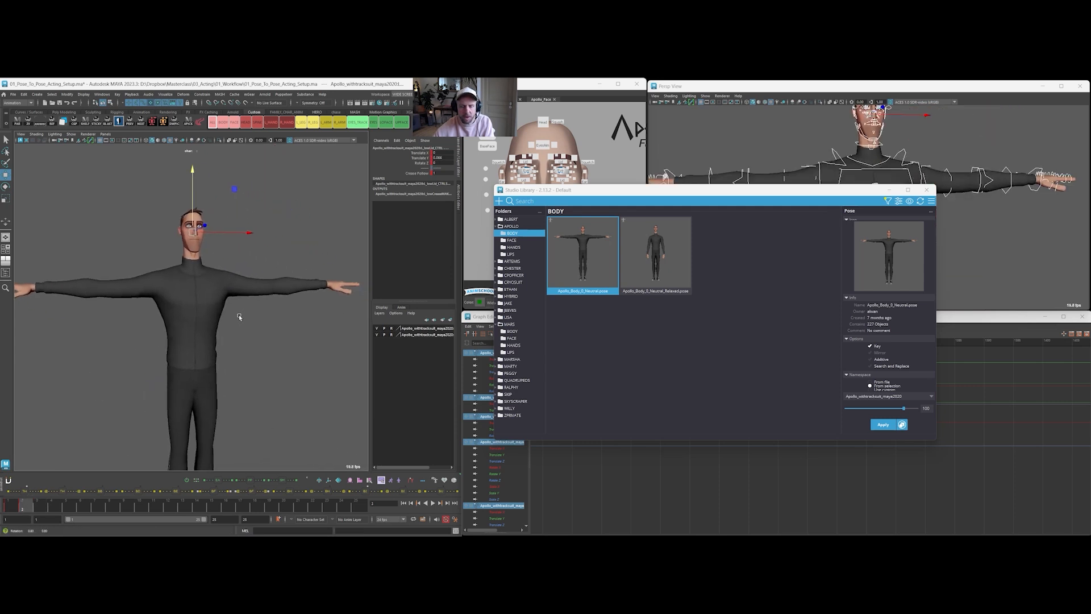
pyautogui.click(267, 317)
pyautogui.hotkey('alt', '1')
pyautogui.click(232, 274)
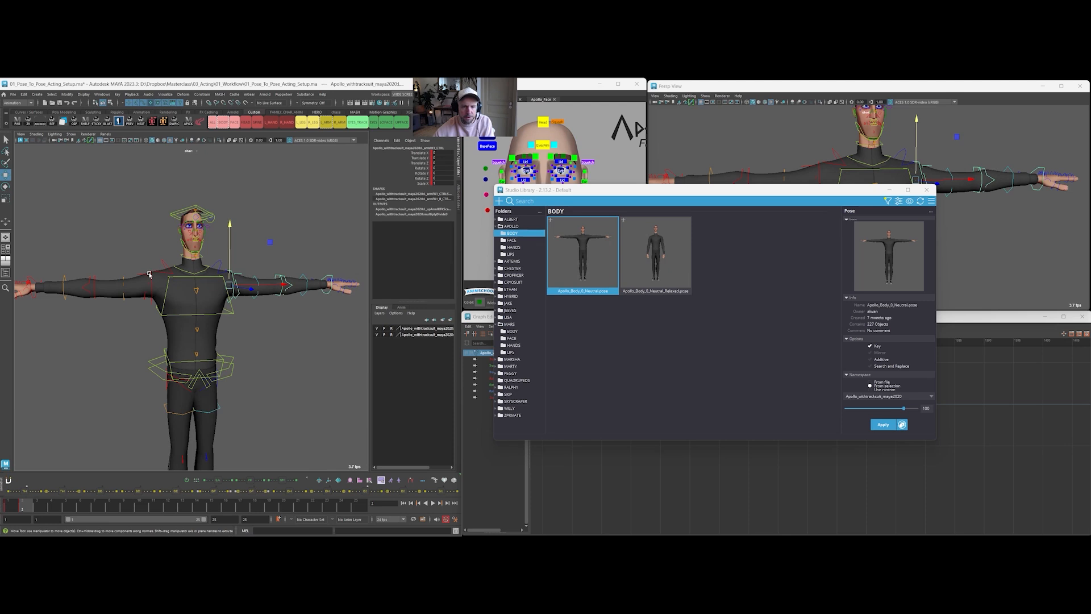
pyautogui.keyDown('shift'); pyautogui.click(149, 274); pyautogui.keyUp('shift')
pyautogui.press('e')
pyautogui.moveTo(194, 246); pyautogui.dragTo(156, 228)
pyautogui.press('e')
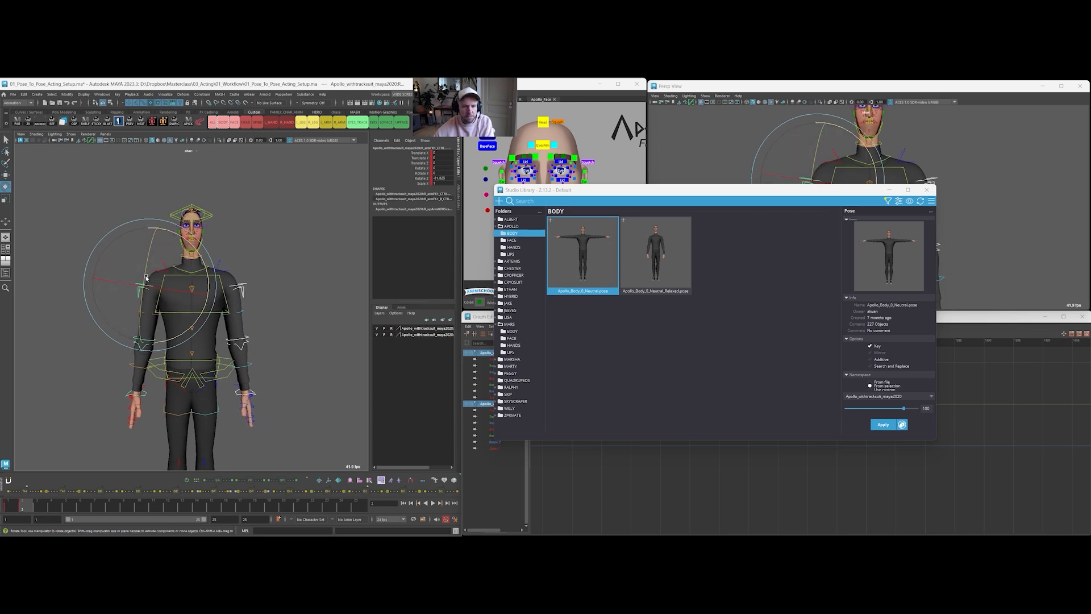
# Rotate both upper arms down on frame 1 as well and compare the arm poses on frames 1 and 2
pyautogui.press(',')
pyautogui.moveTo(166, 226); pyautogui.dragTo(110, 275)
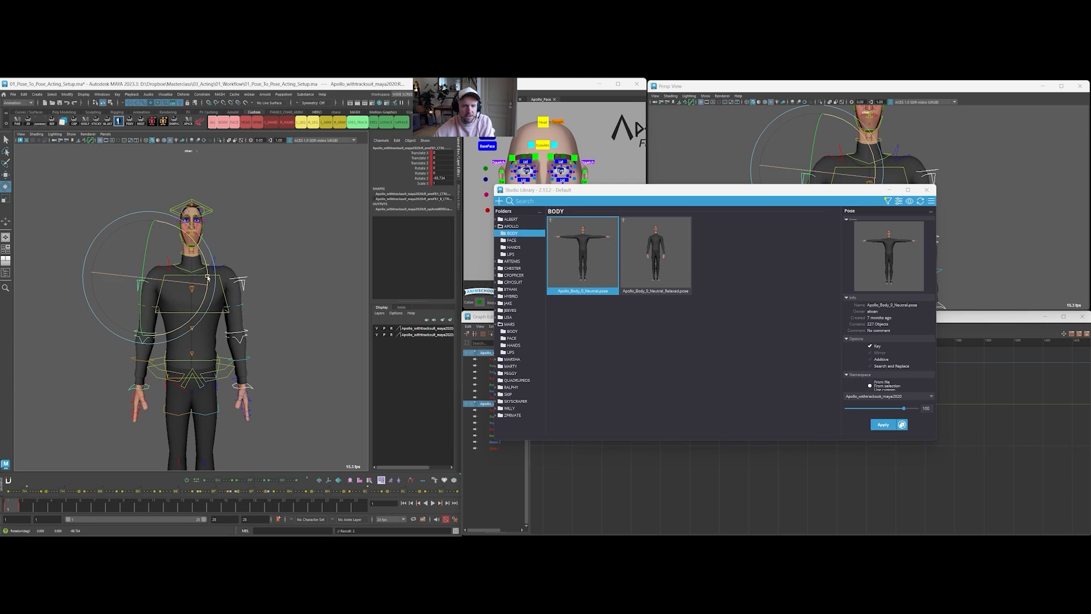
pyautogui.press('.')
pyautogui.press(',')
pyautogui.press('.')
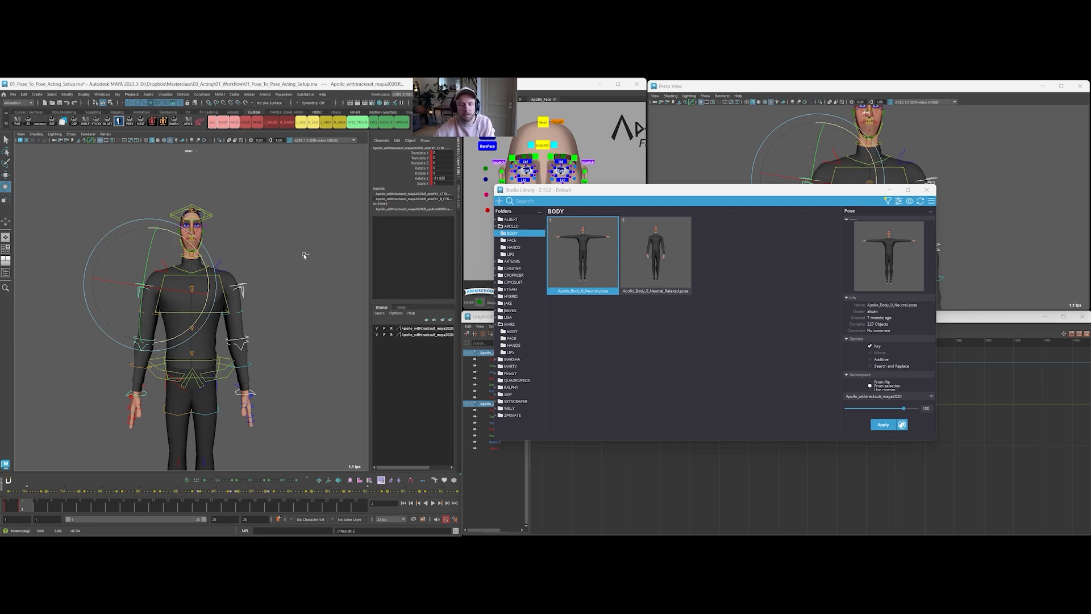
# Undo the upper arm rotations, back to the T-pose
pyautogui.hotkey('ctrl', 'z')
pyautogui.hotkey('ctrl', 'z')
pyautogui.hotkey('ctrl', 'z')
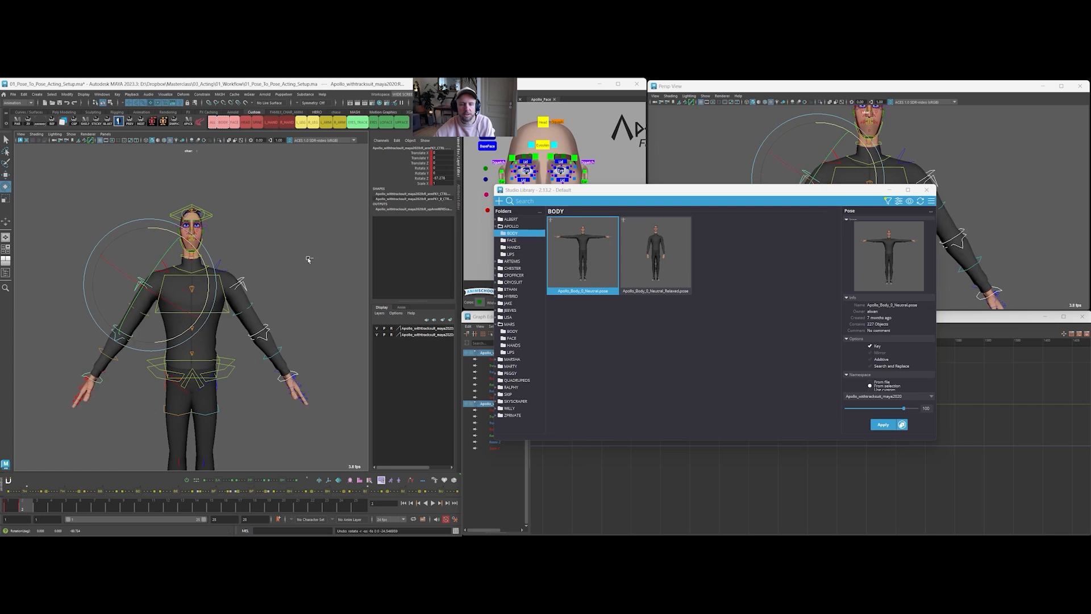
pyautogui.hotkey('ctrl', 'z')
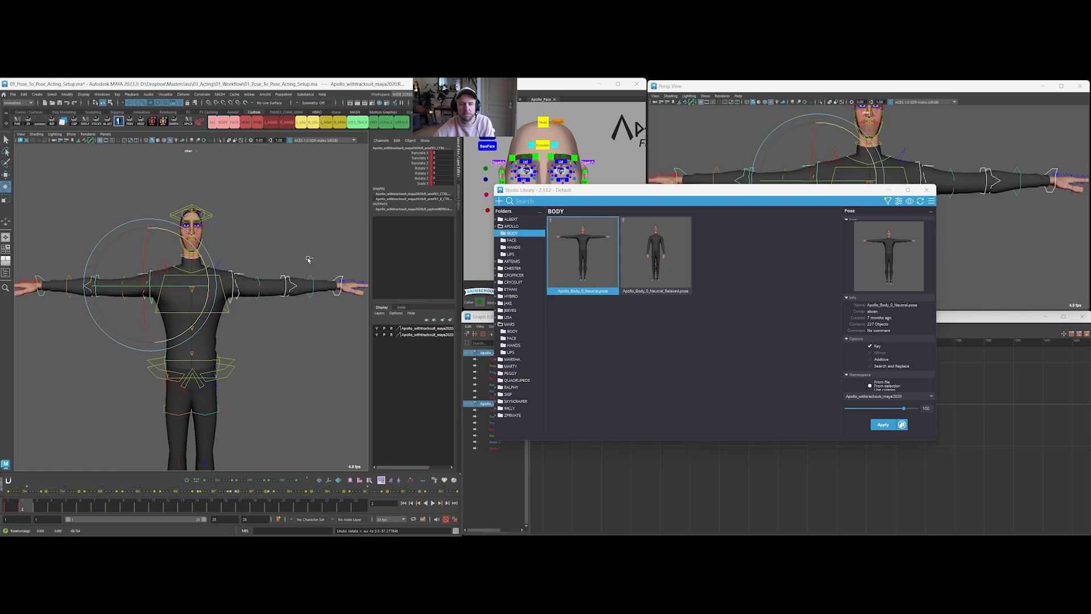
# Select all rig controls and apply Apollo's neutral relaxed body pose on frame 2
pyautogui.click(212, 122)
pyautogui.click(656, 253)
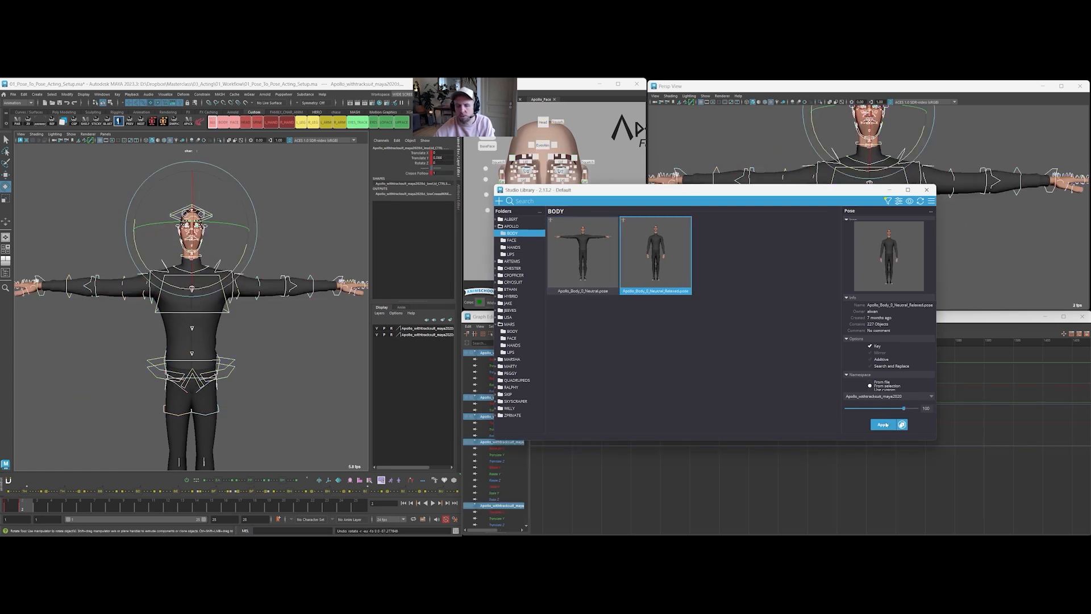
pyautogui.click(304, 238)
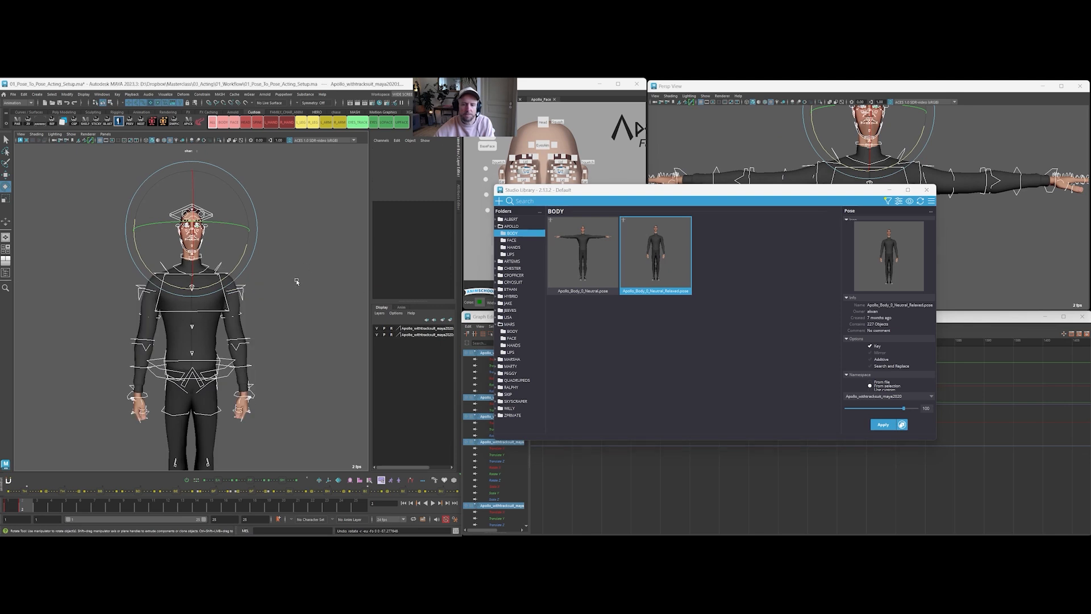
# Turn on smooth mesh preview for the tracksuit top, then clear the selection
pyautogui.moveTo(297, 281)
pyautogui.keyDown('alt'); pyautogui.mouseDown()
pyautogui.moveTo(270, 290)
pyautogui.moveTo(379, 283)
pyautogui.moveTo(160, 287)
pyautogui.moveTo(195, 275)
pyautogui.moveTo(185, 288)
pyautogui.moveTo(278, 279)
pyautogui.mouseUp(); pyautogui.keyUp('alt')
pyautogui.scroll(-4, 195, 275)
pyautogui.keyDown('alt'); pyautogui.moveTo(249, 323); pyautogui.dragTo(227, 333); pyautogui.keyUp('alt')
pyautogui.scroll(10, 227, 333)
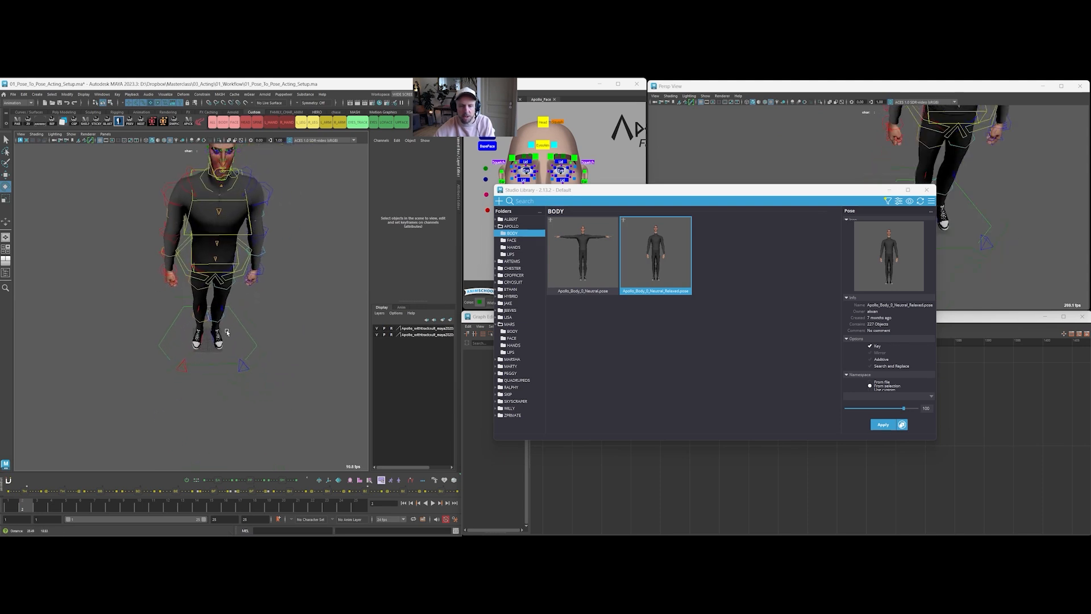
pyautogui.keyDown('alt'); pyautogui.moveTo(216, 313); pyautogui.dragTo(232, 208); pyautogui.keyUp('alt')
pyautogui.keyDown('alt'); pyautogui.moveTo(249, 288); pyautogui.dragTo(373, 251); pyautogui.keyUp('alt')
pyautogui.scroll(3, 227, 267)
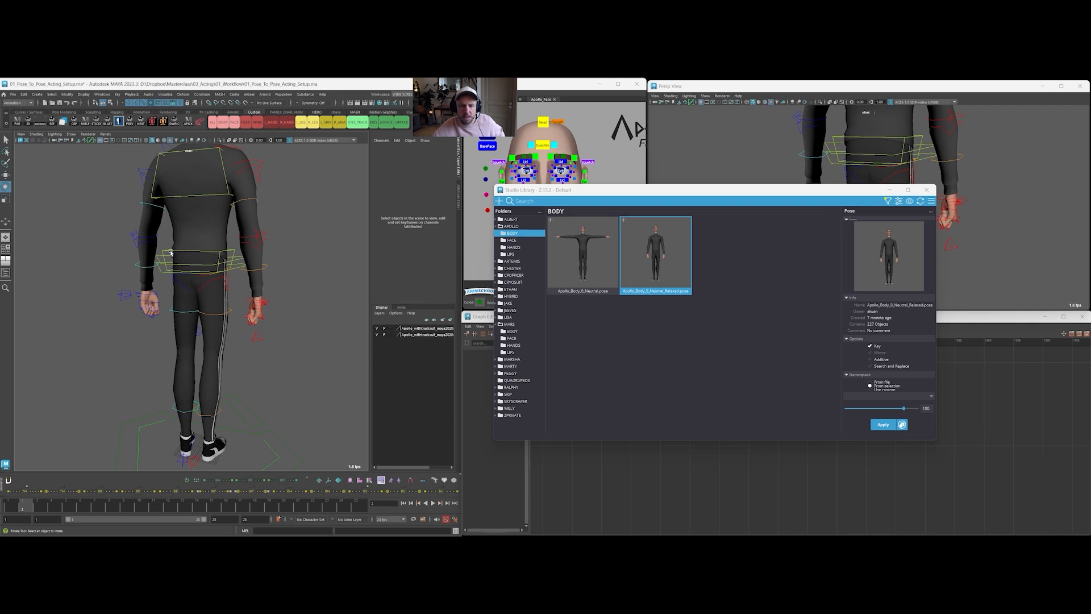
pyautogui.click(160, 221)
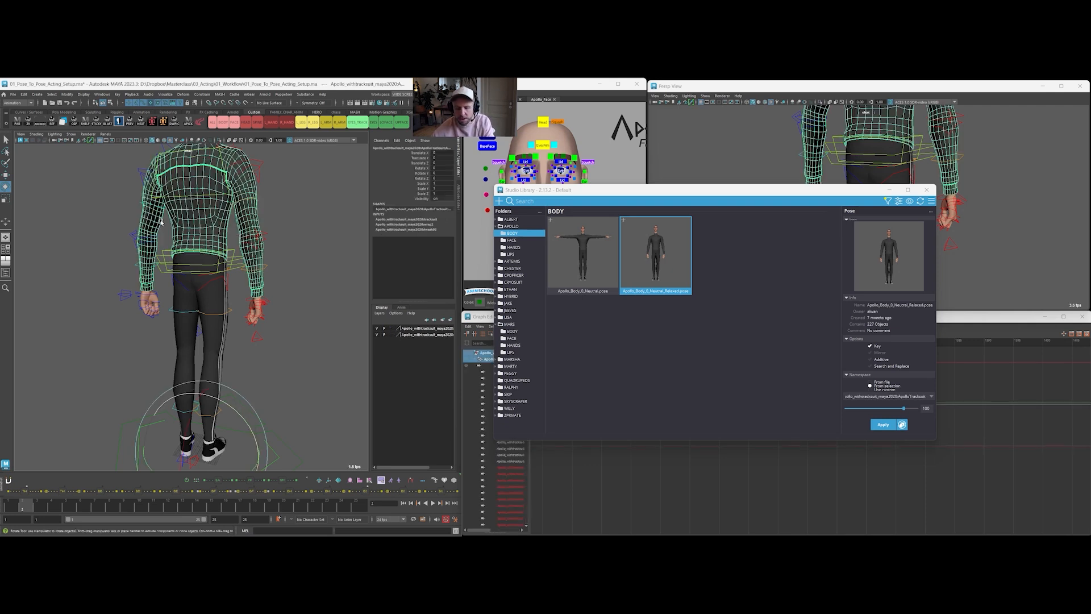
pyautogui.press('3')
pyautogui.click(288, 210)
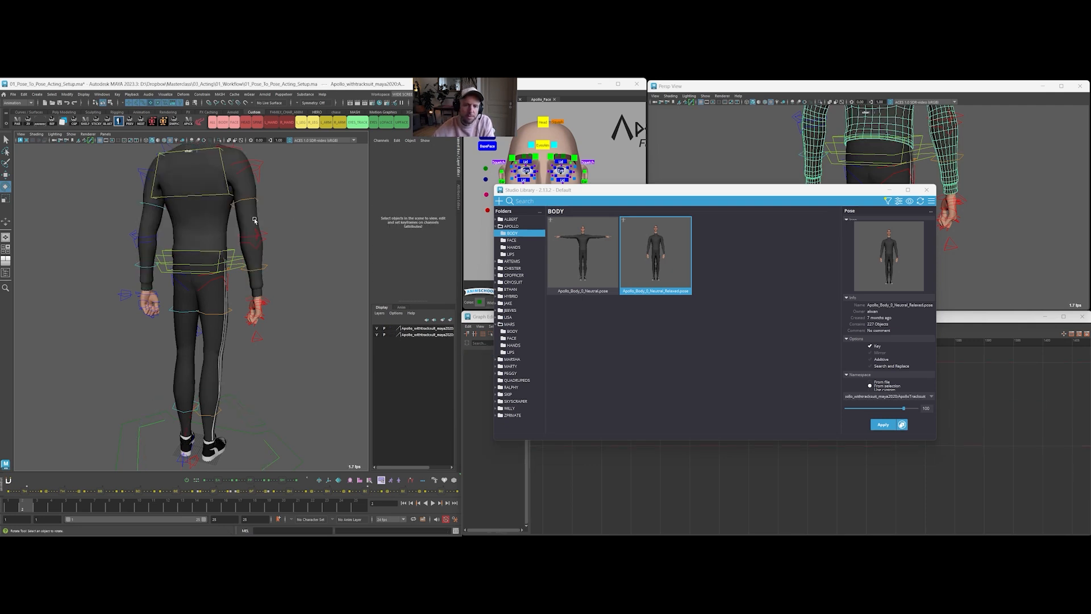
pyautogui.click(179, 303)
pyautogui.click(315, 253)
# Examine the relaxed arm and body pose from the front, up close and at full length
pyautogui.keyDown('alt'); pyautogui.moveTo(316, 251); pyautogui.dragTo(177, 254); pyautogui.keyUp('alt')
pyautogui.moveTo(176, 254)
pyautogui.keyDown('alt'); pyautogui.mouseDown(button='right')
pyautogui.moveTo(209, 236)
pyautogui.moveTo(166, 245)
pyautogui.mouseUp(button='right'); pyautogui.keyUp('alt')
pyautogui.moveTo(202, 254)
pyautogui.keyDown('alt'); pyautogui.mouseDown()
pyautogui.moveTo(253, 258)
pyautogui.moveTo(200, 260)
pyautogui.mouseUp(); pyautogui.keyUp('alt')
pyautogui.keyDown('alt'); pyautogui.moveTo(209, 244); pyautogui.dragTo(219, 261, button='middle'); pyautogui.keyUp('alt')
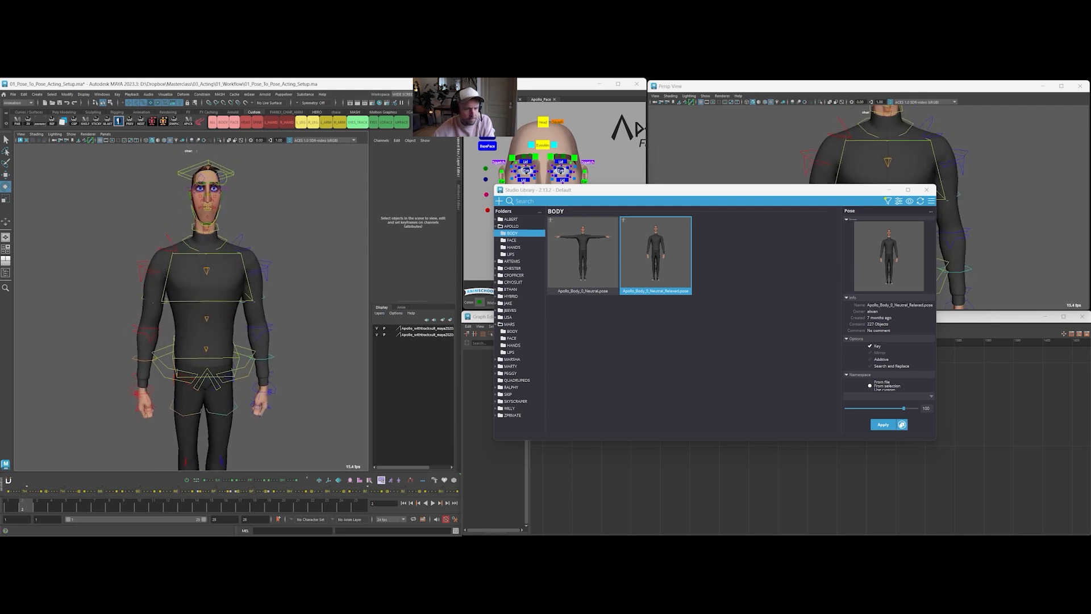
pyautogui.keyDown('alt'); pyautogui.moveTo(302, 247); pyautogui.dragTo(253, 263, button='right'); pyautogui.keyUp('alt')
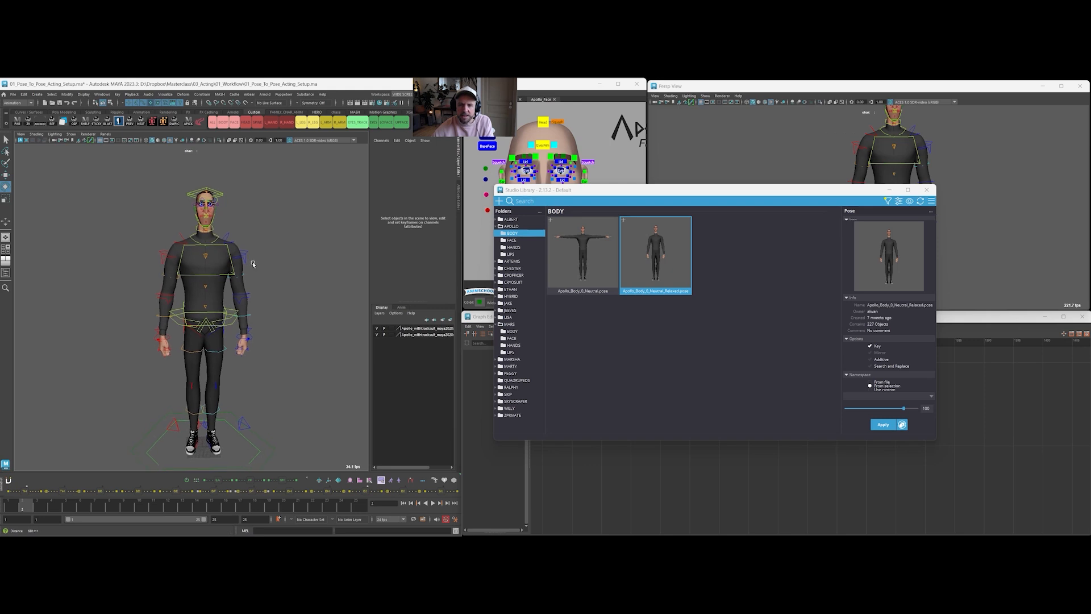
pyautogui.press('e')
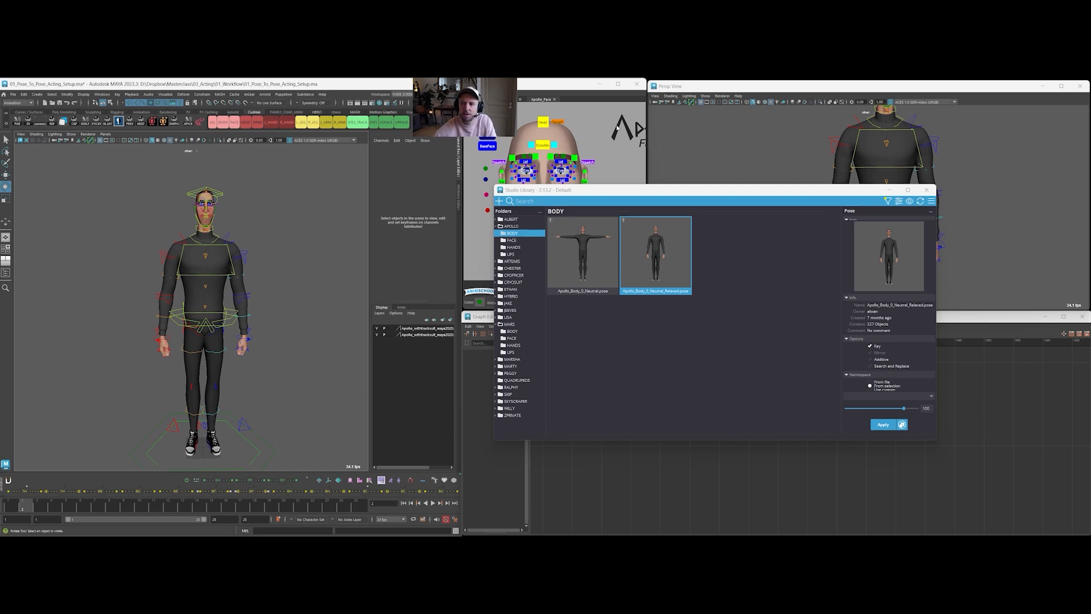
# Create a new perspective camera for the Persp View window and rename it SHOT_CAM
pyautogui.click(655, 104)
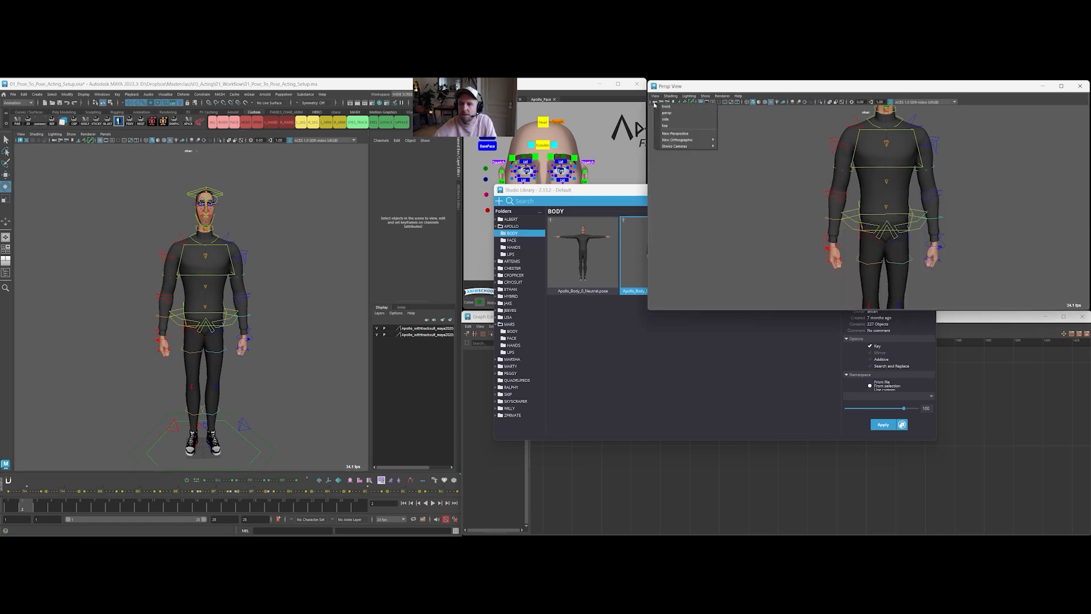
pyautogui.click(674, 133)
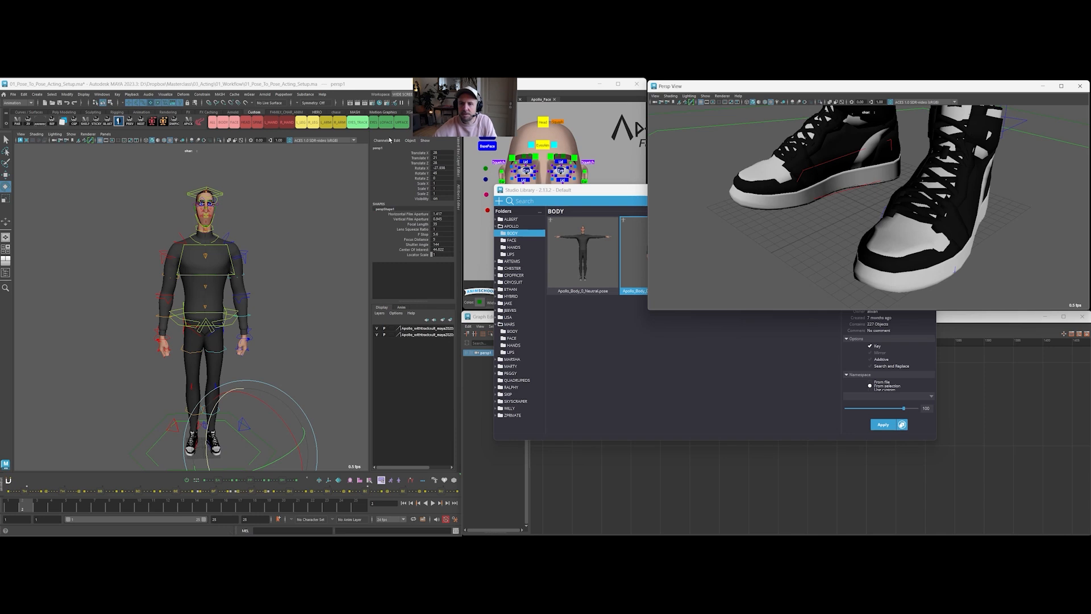
pyautogui.doubleClick(387, 146)
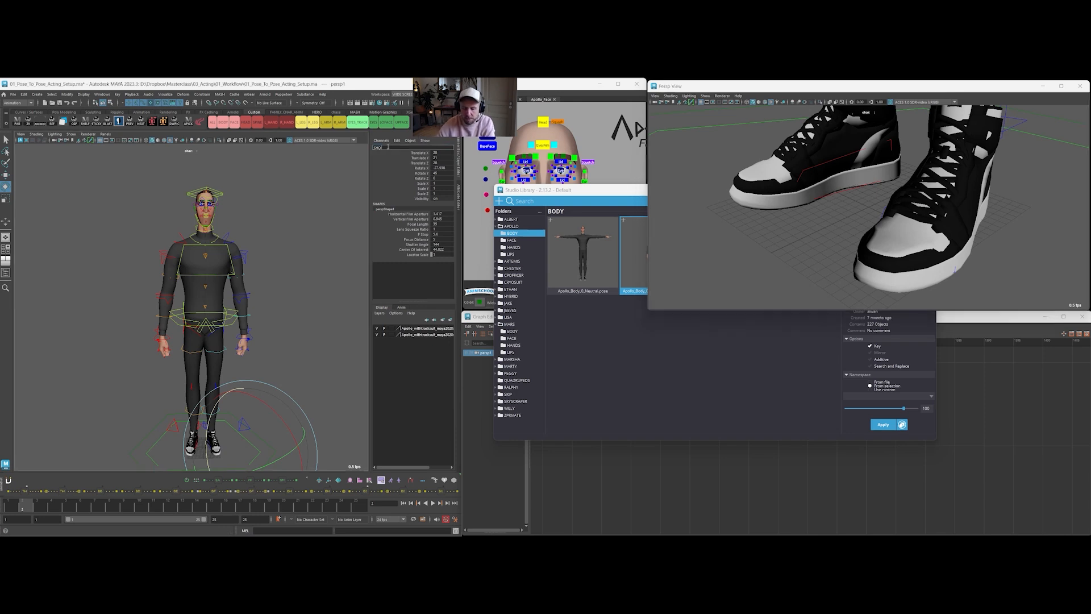
pyautogui.press('Return')
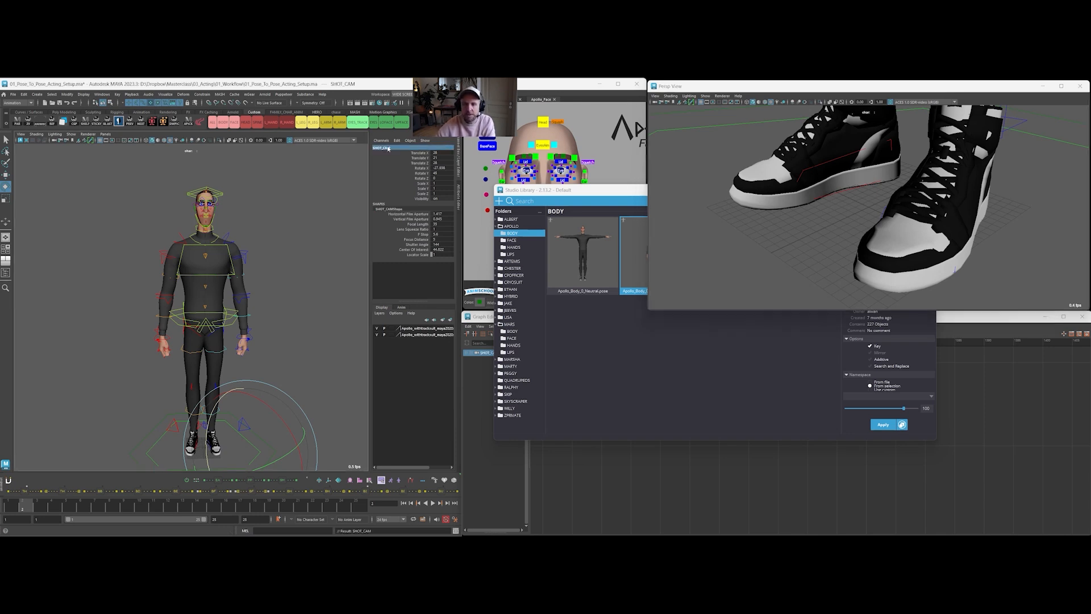
# Set the render image size to the HD_1080 preset and change its height to 810 pixels
pyautogui.click(371, 106)
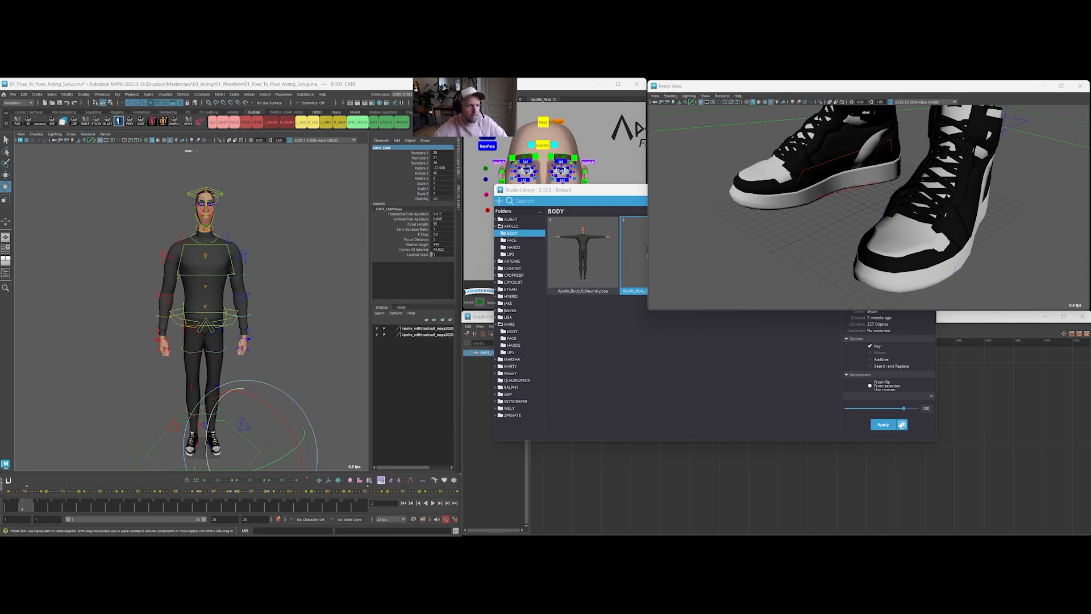
pyautogui.moveTo(544, 322); pyautogui.dragTo(630, 436)
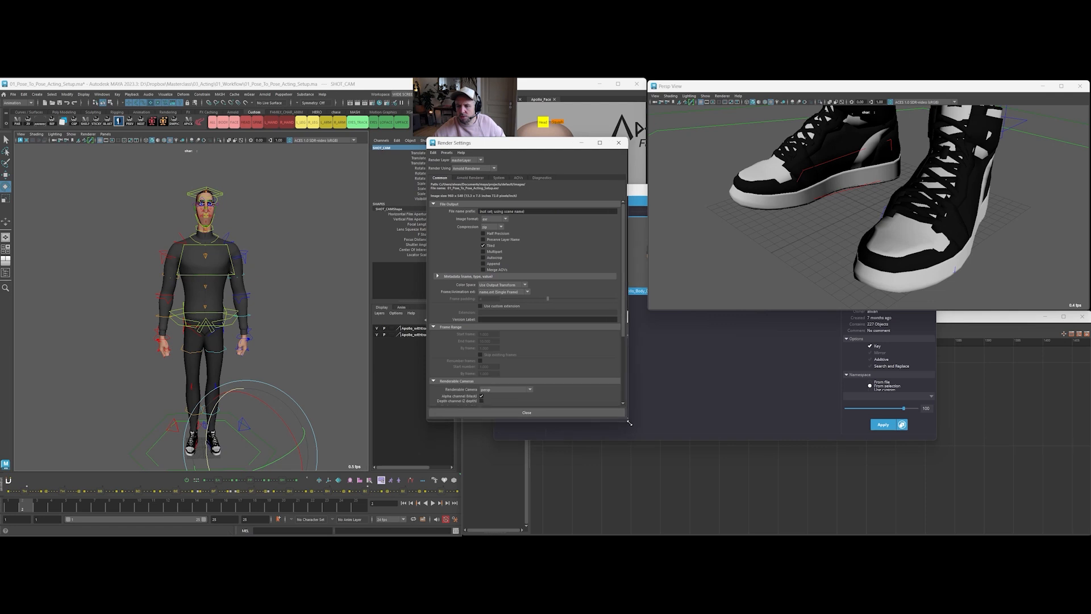
pyautogui.scroll(-4, 540, 326)
pyautogui.click(507, 328)
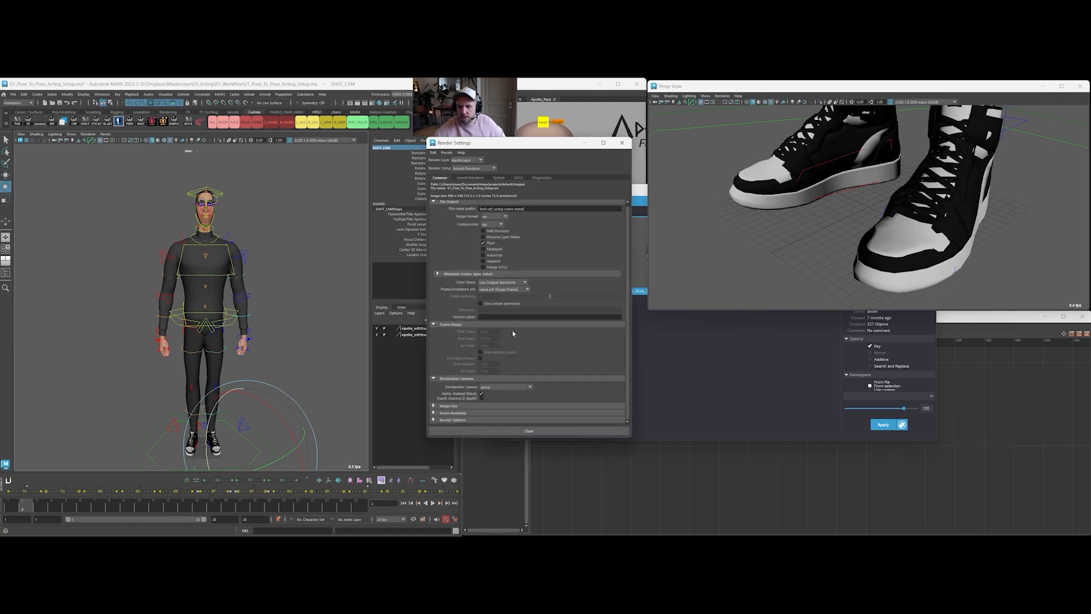
pyautogui.click(449, 406)
pyautogui.scroll(-3, 535, 341)
pyautogui.click(526, 336)
pyautogui.scroll(-2, 506, 372)
pyautogui.click(503, 369)
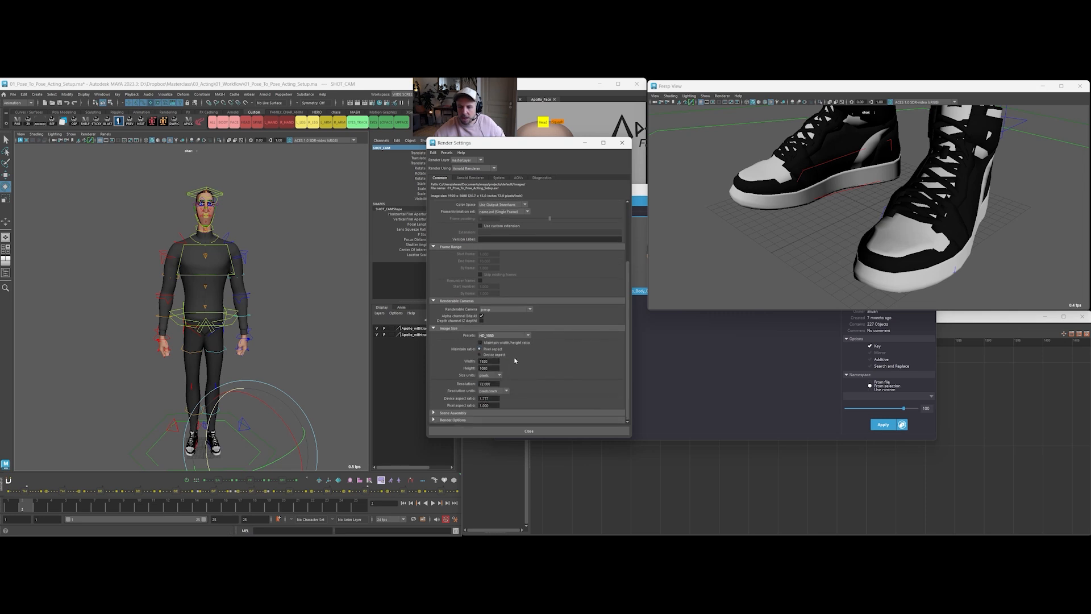
pyautogui.write('810')
pyautogui.press('Return')
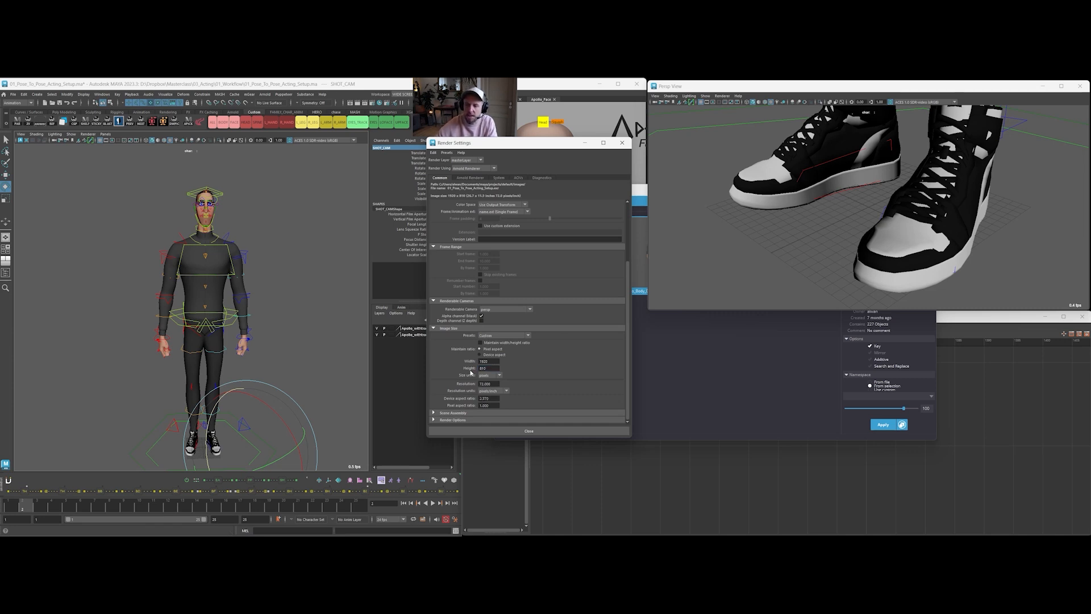
pyautogui.click(506, 433)
# Enlarge the Persp View window slightly and display the resolution gate for SHOT_CAM
pyautogui.click(671, 96)
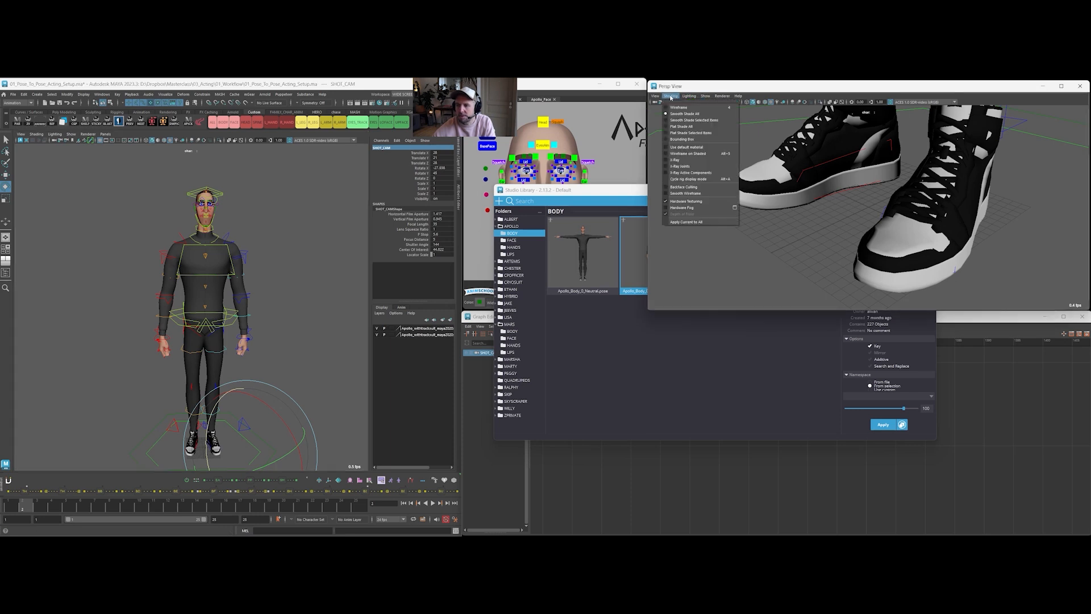
pyautogui.moveTo(707, 97)
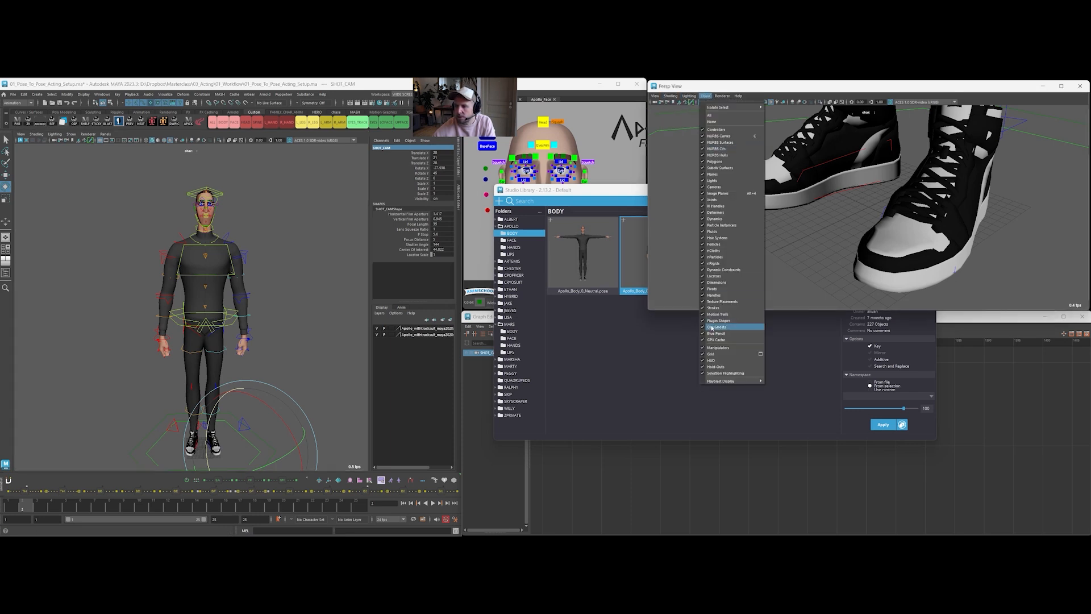
pyautogui.click(890, 312)
pyautogui.moveTo(891, 312)
pyautogui.mouseDown()
pyautogui.moveTo(894, 345)
pyautogui.moveTo(897, 318)
pyautogui.mouseUp()
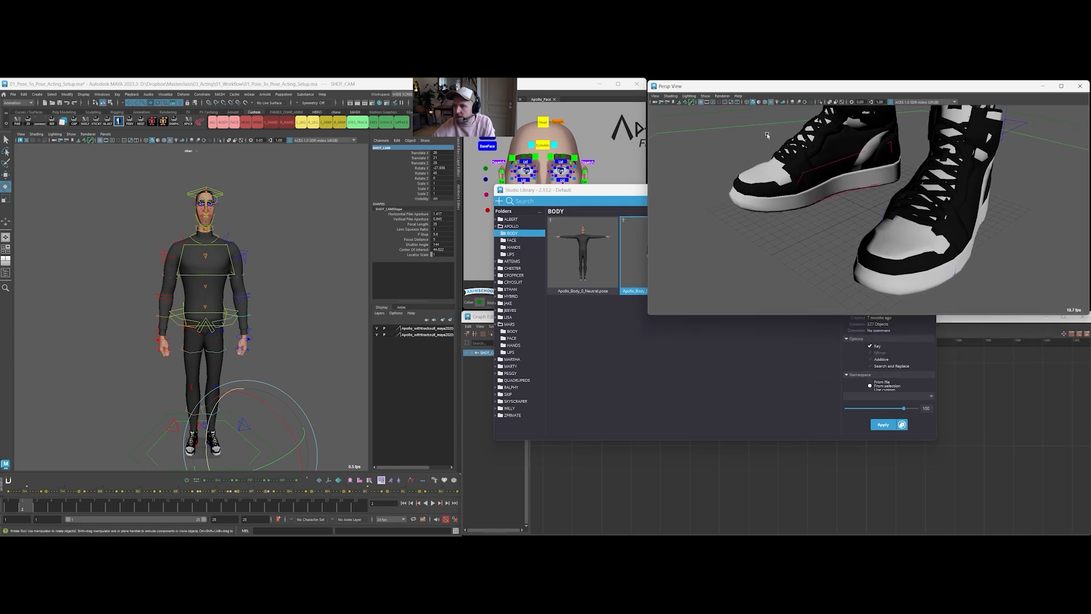
pyautogui.click(714, 103)
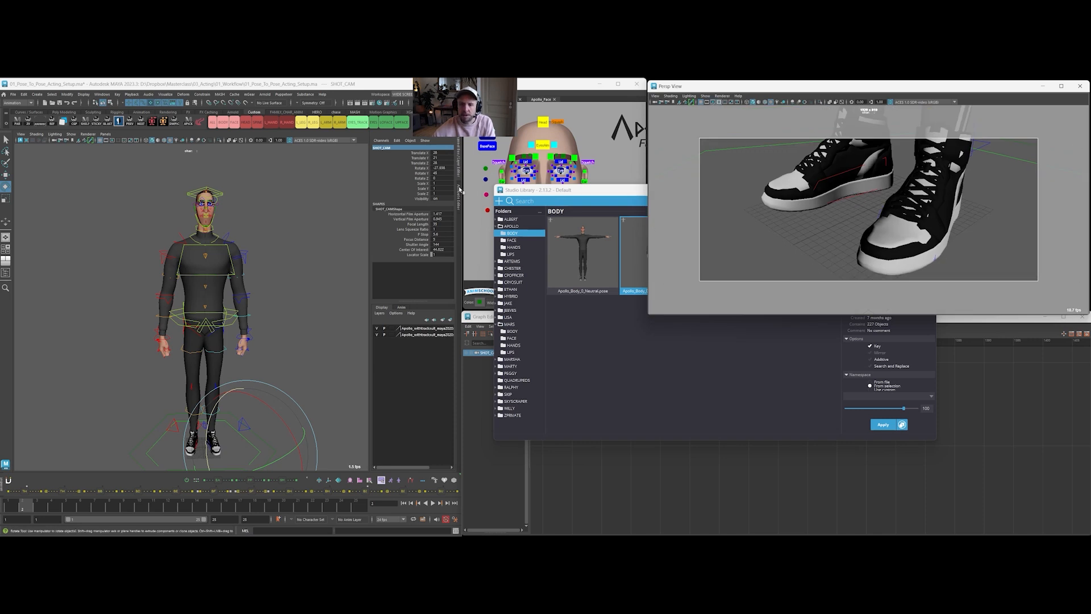
# In SHOT_CAM's display options, make the gate mask black with opacity 1 and set the overscan to 1
pyautogui.click(460, 191)
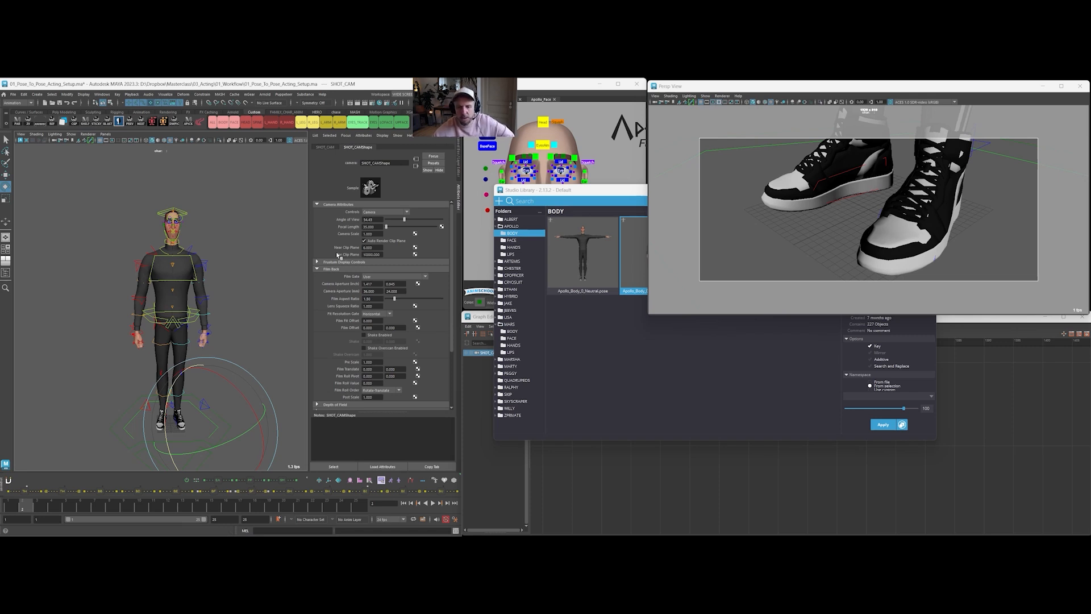
pyautogui.scroll(-4, 341, 254)
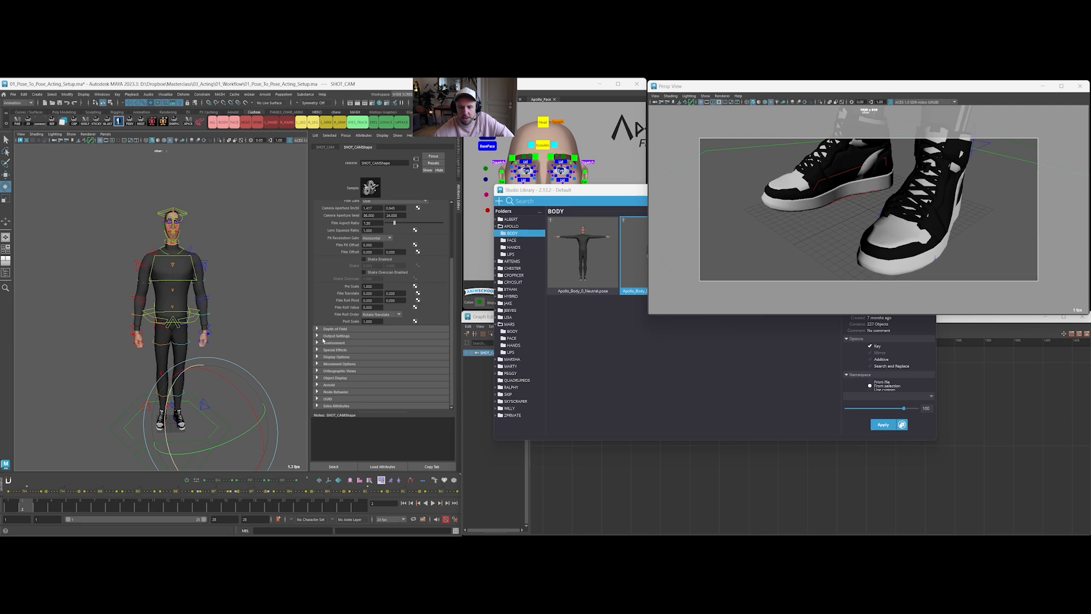
pyautogui.click(331, 357)
pyautogui.scroll(-4, 398, 318)
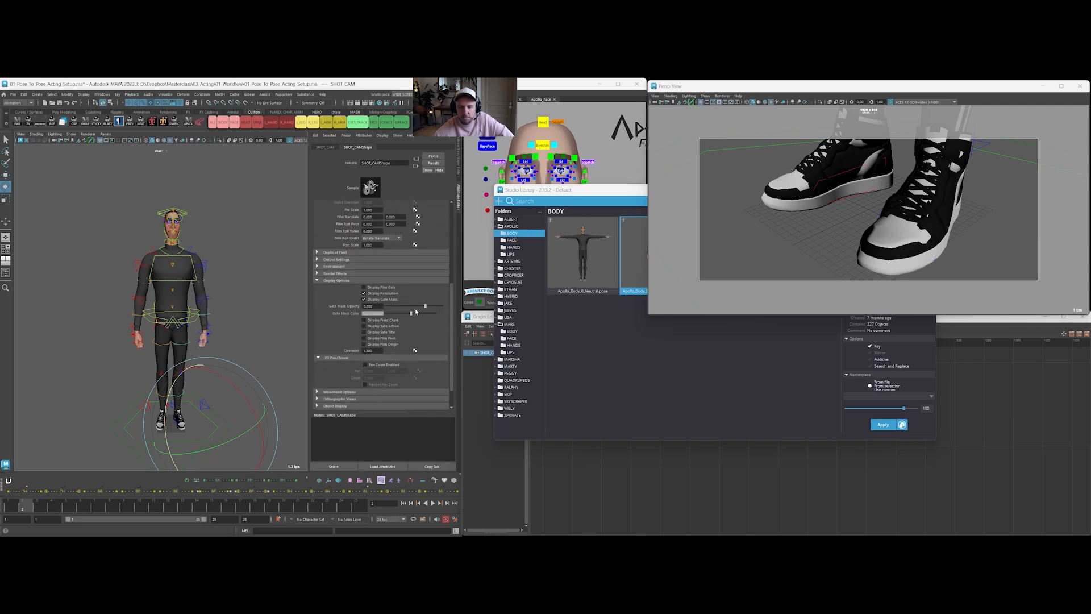
pyautogui.moveTo(408, 313); pyautogui.dragTo(385, 314)
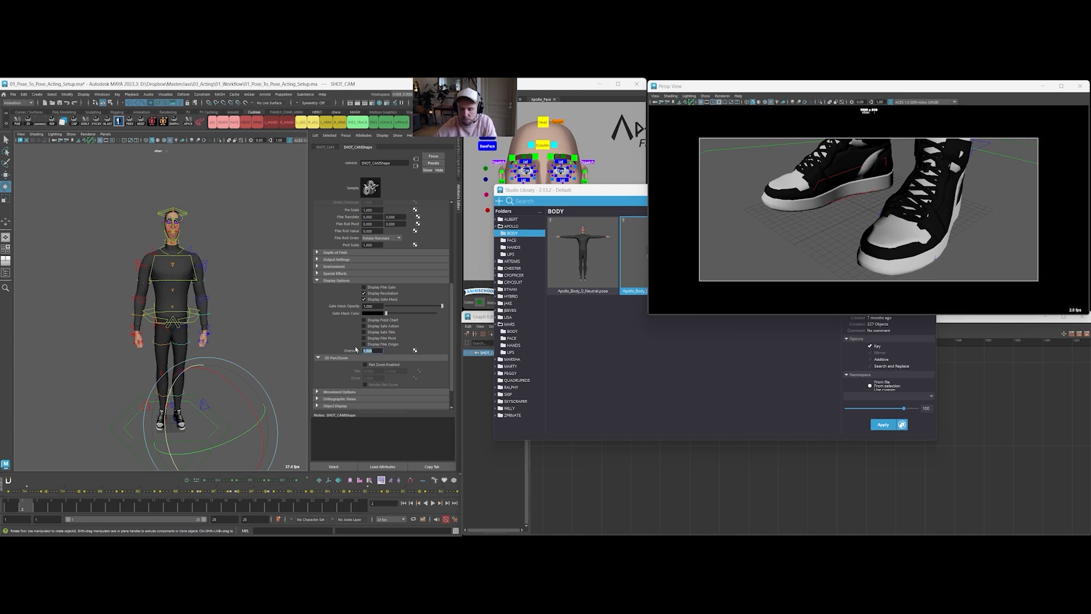
pyautogui.write('1')
pyautogui.press('Return')
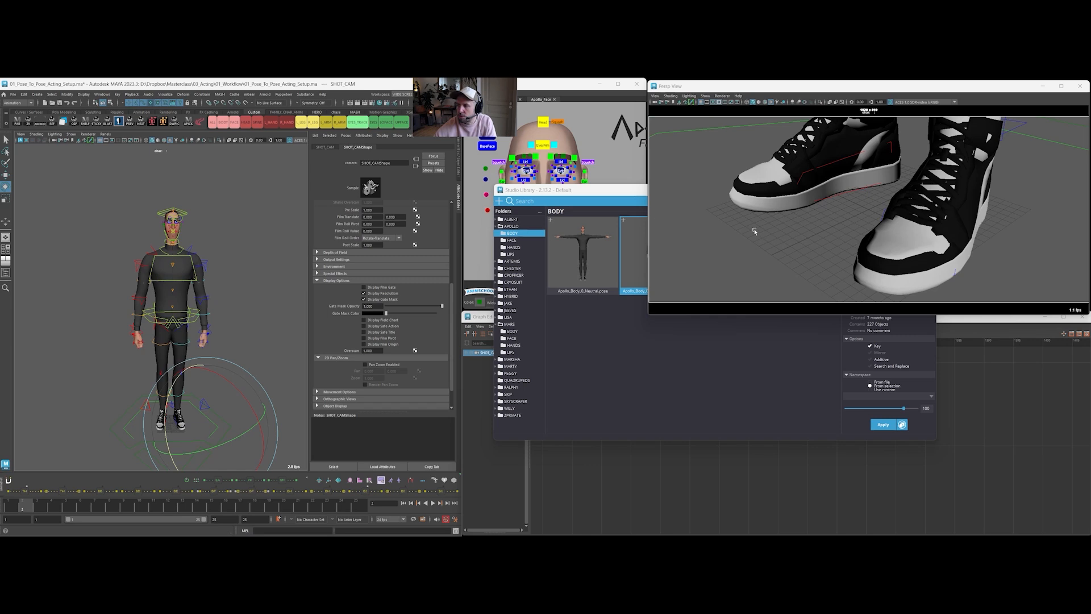
# Shorten the Persp View window slightly and hide the rig curves, manipulators and grid in the camera view
pyautogui.click(1034, 212)
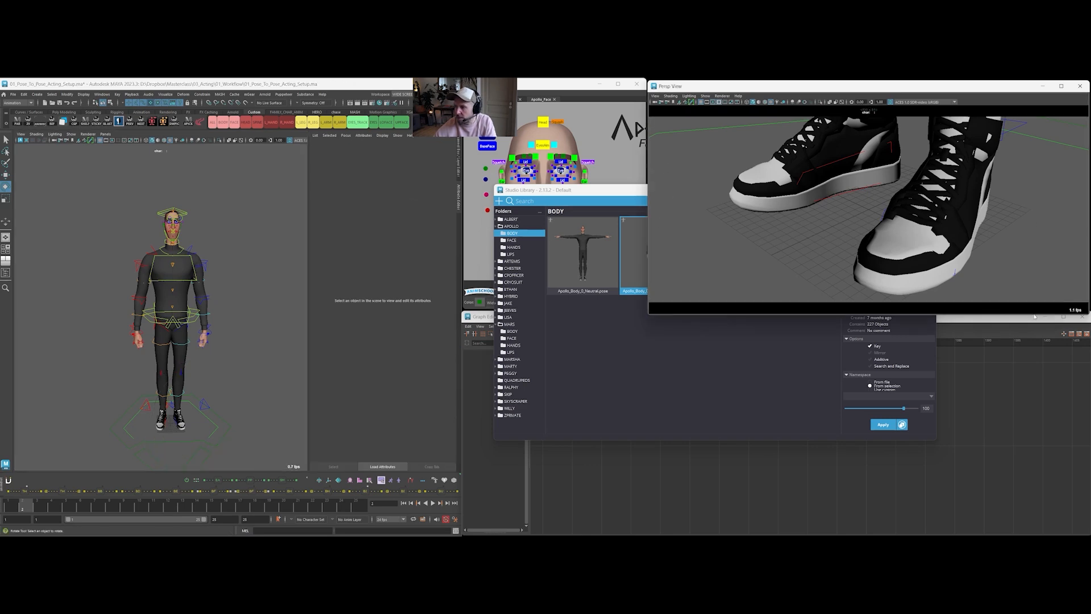
pyautogui.moveTo(1035, 314); pyautogui.dragTo(1036, 309)
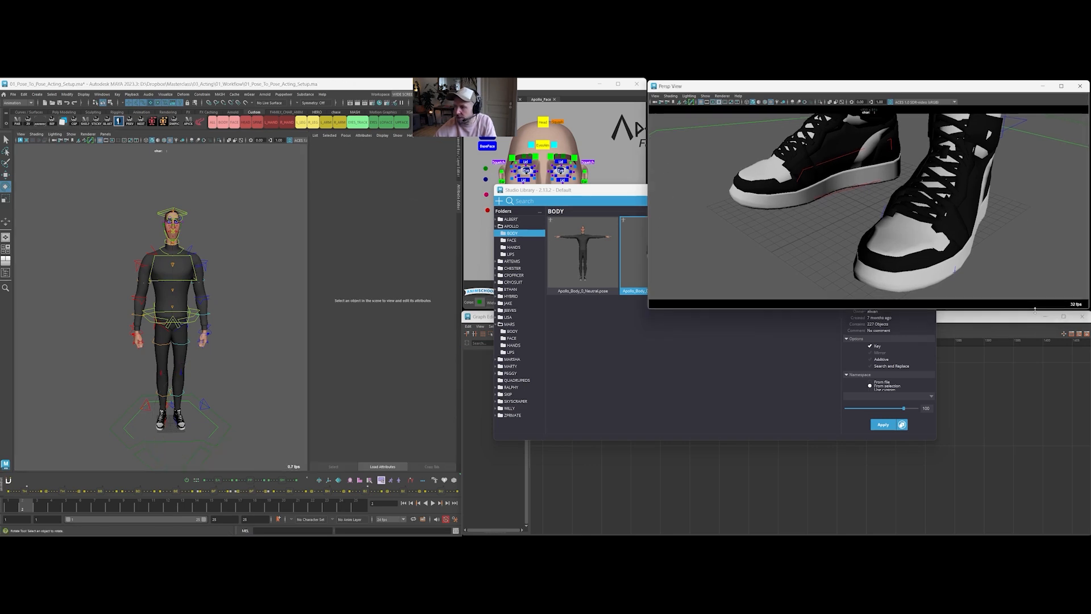
pyautogui.click(709, 96)
pyautogui.click(715, 349)
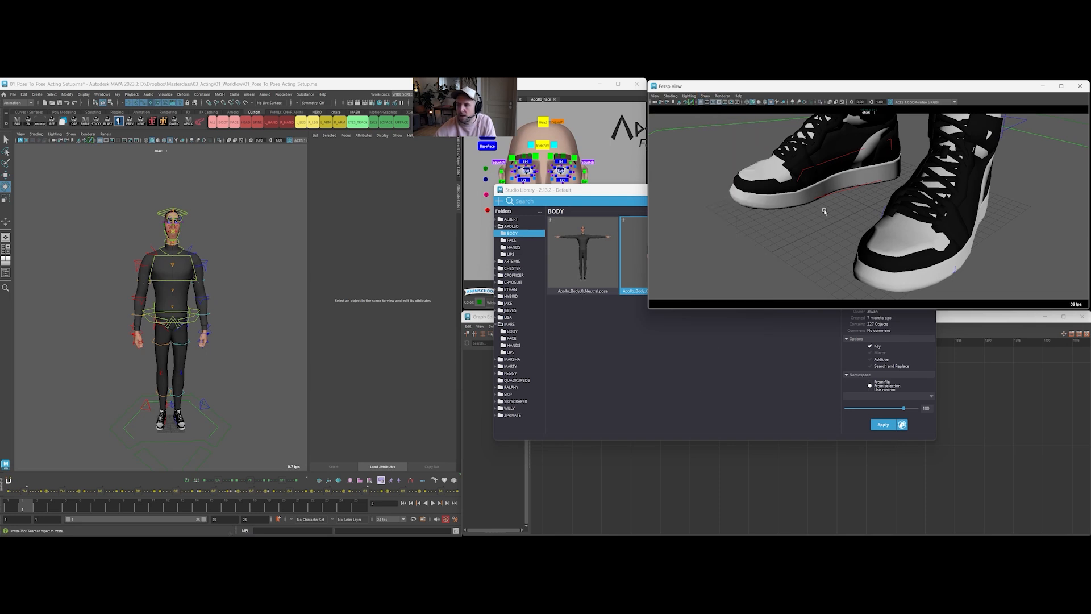
pyautogui.click(705, 96)
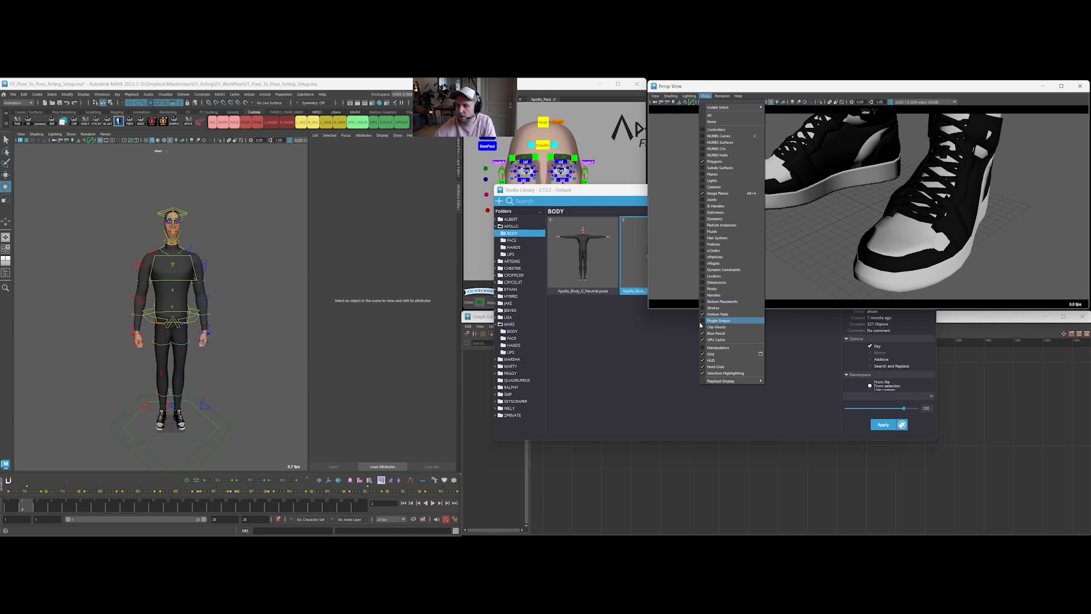
pyautogui.click(717, 355)
# Frame Apollo full-length from the front in the shot camera and bring back the Channel Box
pyautogui.keyDown('alt'); pyautogui.moveTo(966, 162); pyautogui.dragTo(850, 156, button='right'); pyautogui.keyUp('alt')
pyautogui.keyDown('alt'); pyautogui.moveTo(851, 156); pyautogui.dragTo(846, 182, button='middle'); pyautogui.keyUp('alt')
pyautogui.keyDown('alt'); pyautogui.moveTo(846, 182); pyautogui.dragTo(859, 112); pyautogui.keyUp('alt')
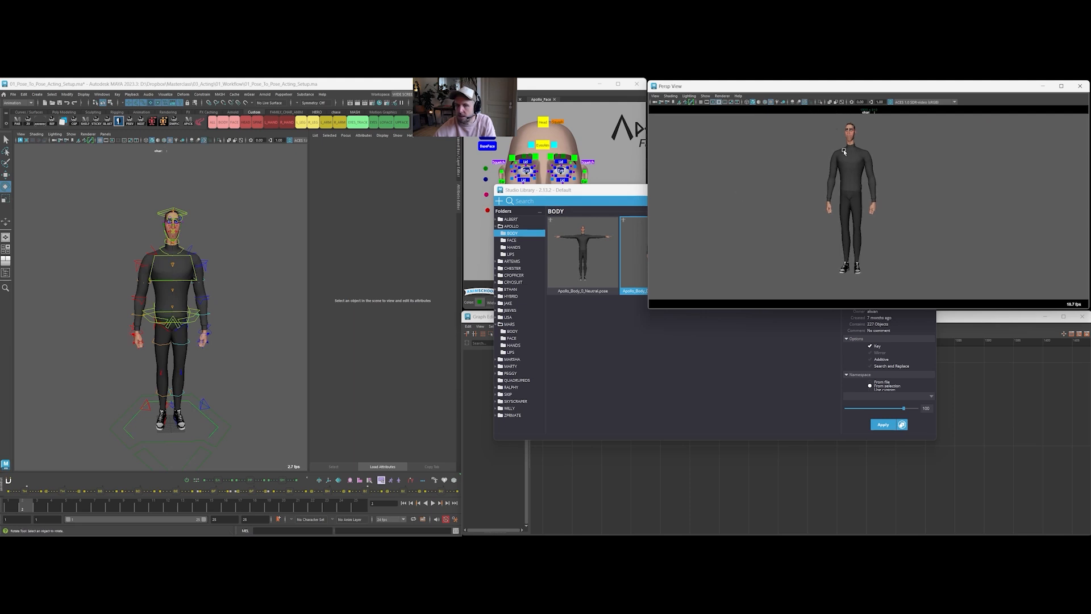
pyautogui.click(459, 163)
pyautogui.keyDown('alt'); pyautogui.moveTo(841, 216); pyautogui.dragTo(860, 210, button='right'); pyautogui.keyUp('alt')
pyautogui.keyDown('alt'); pyautogui.moveTo(863, 207); pyautogui.dragTo(878, 215, button='middle'); pyautogui.keyUp('alt')
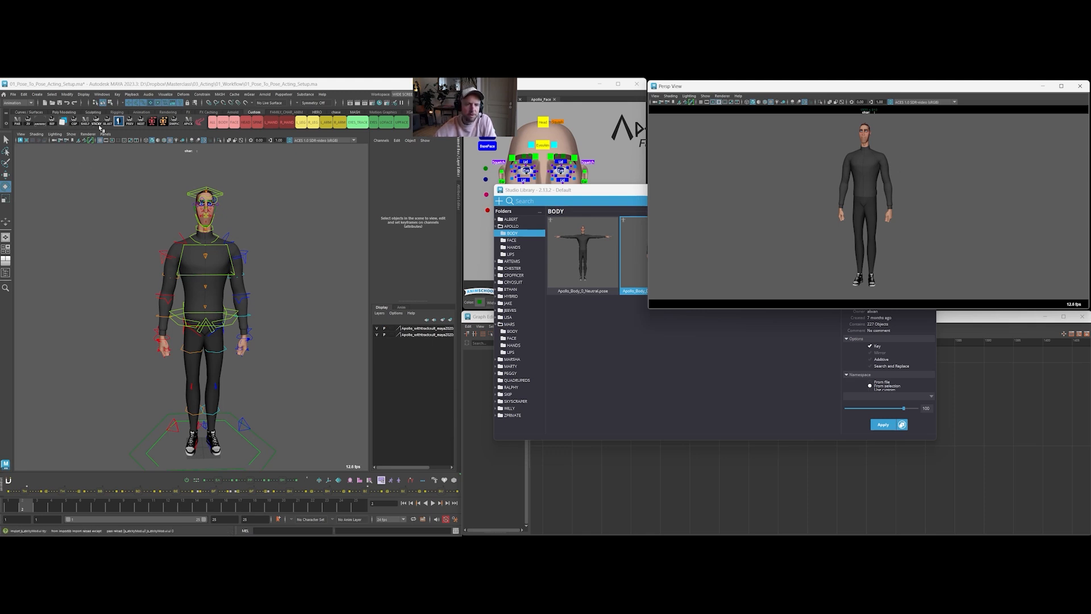
# Open Reference Importer and load the acting reference video from the 00_Audio folder inside 03_Acting's 02_Audio folder
pyautogui.click(53, 122)
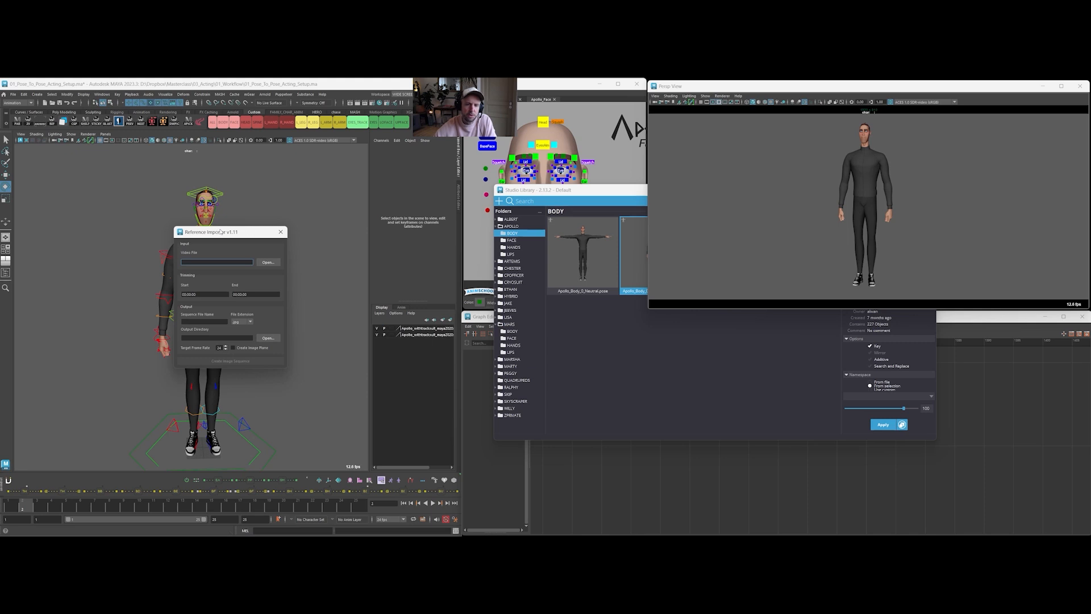
pyautogui.click(268, 263)
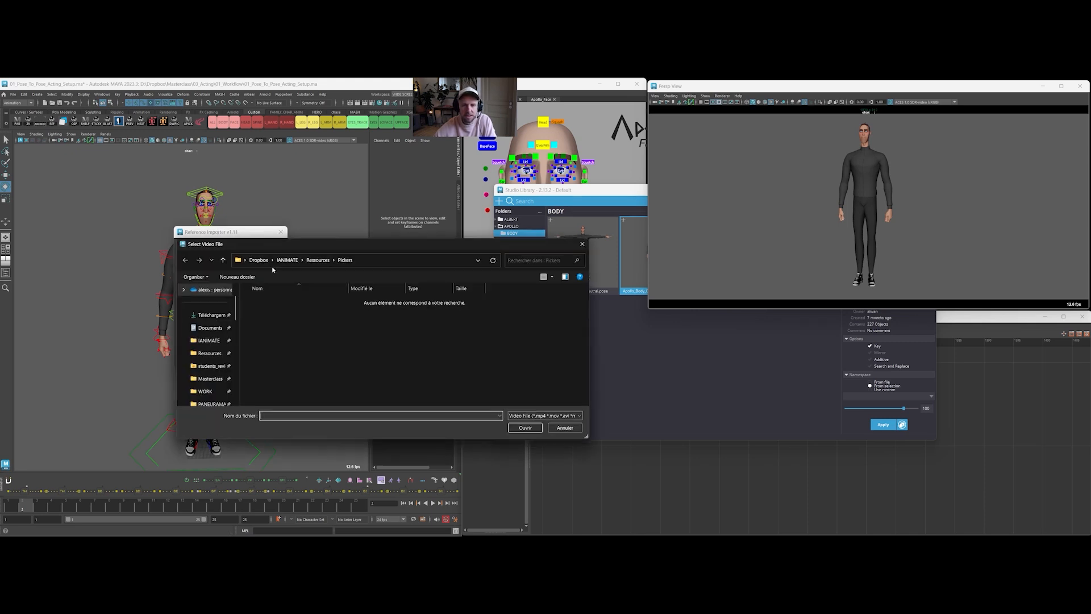
pyautogui.scroll(-5, 208, 353)
pyautogui.click(216, 365)
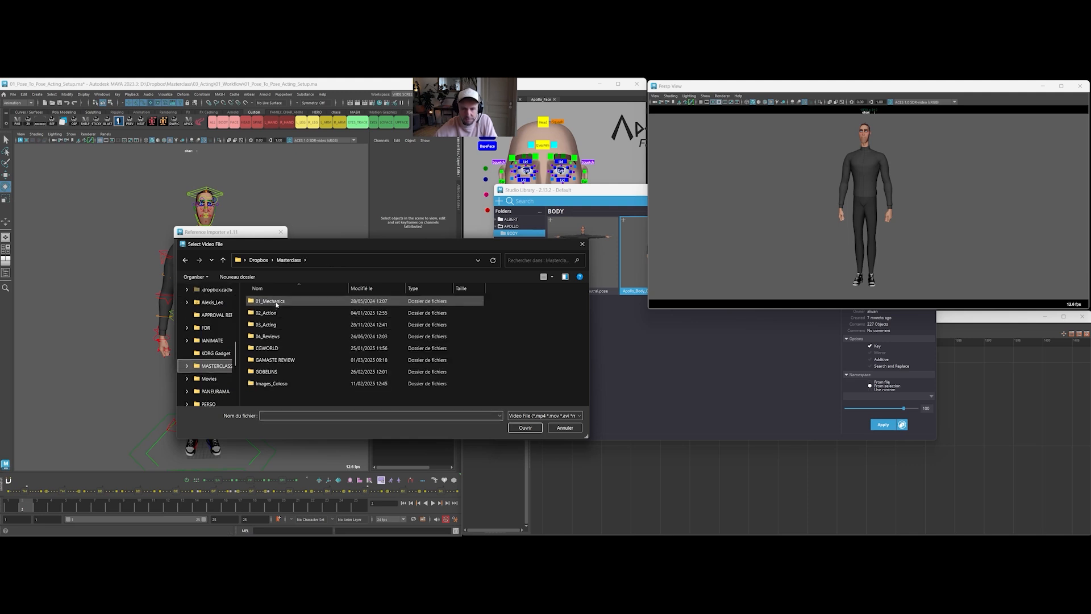
pyautogui.doubleClick(268, 324)
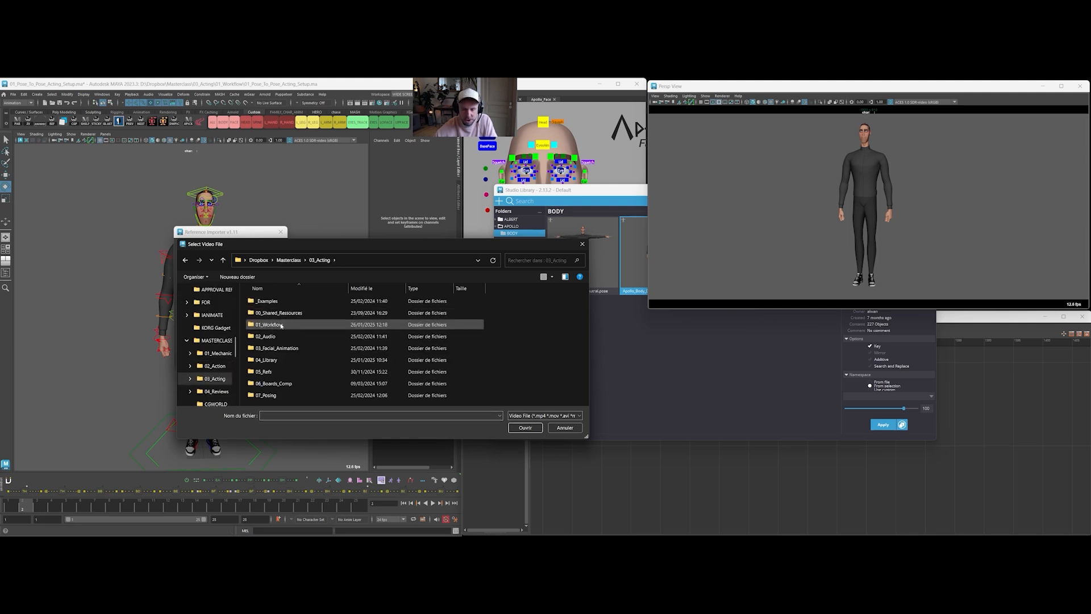
pyautogui.doubleClick(279, 326)
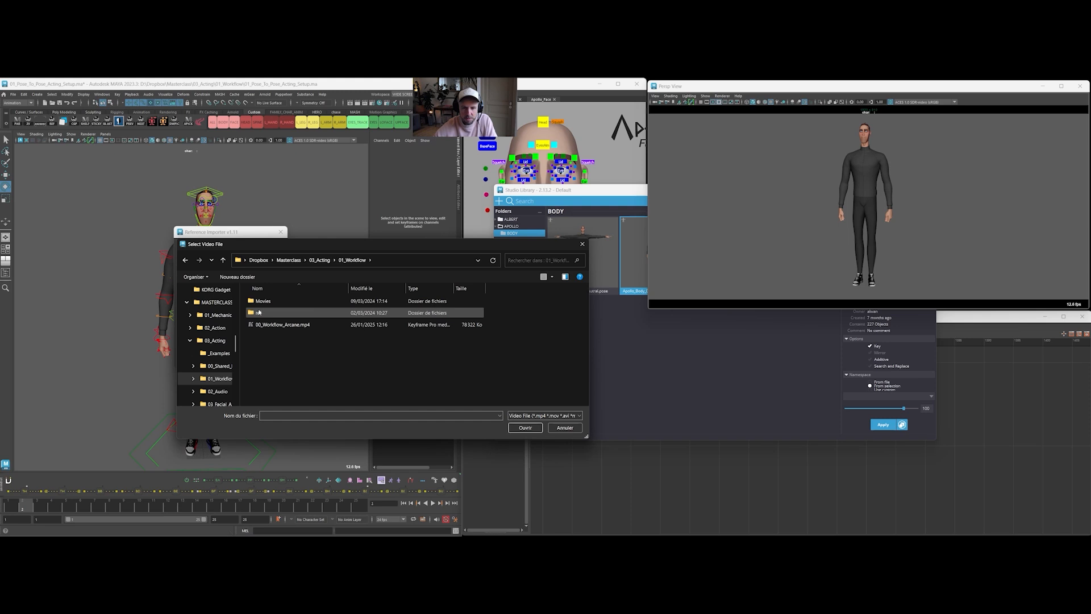
pyautogui.press('Escape')
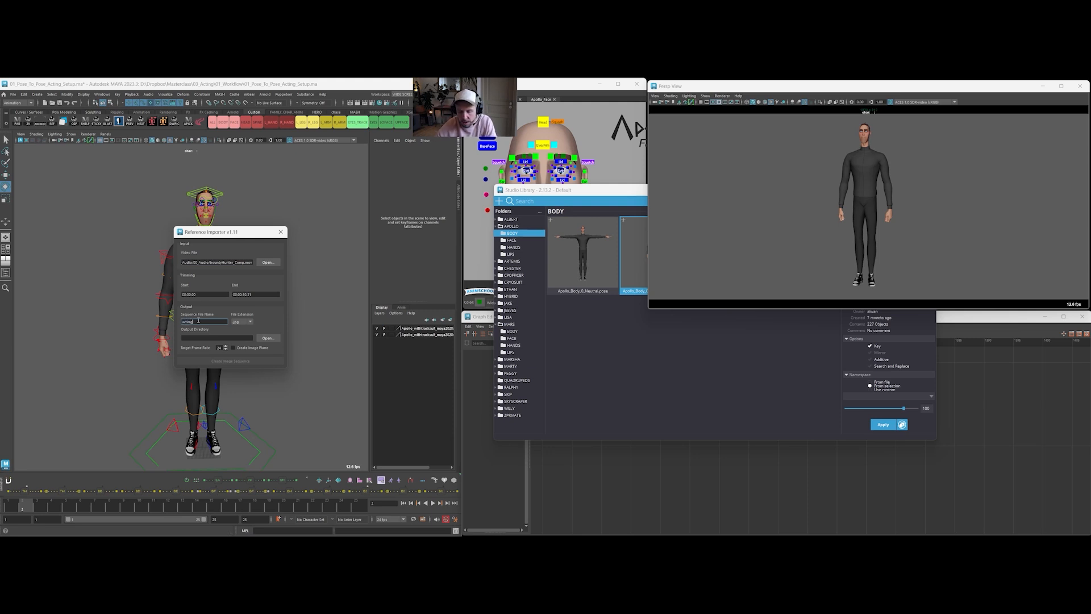
# Create a folder named acting inside 03_Acting/01_Workflow/ref and choose it as the image sequence's output directory
pyautogui.click(269, 338)
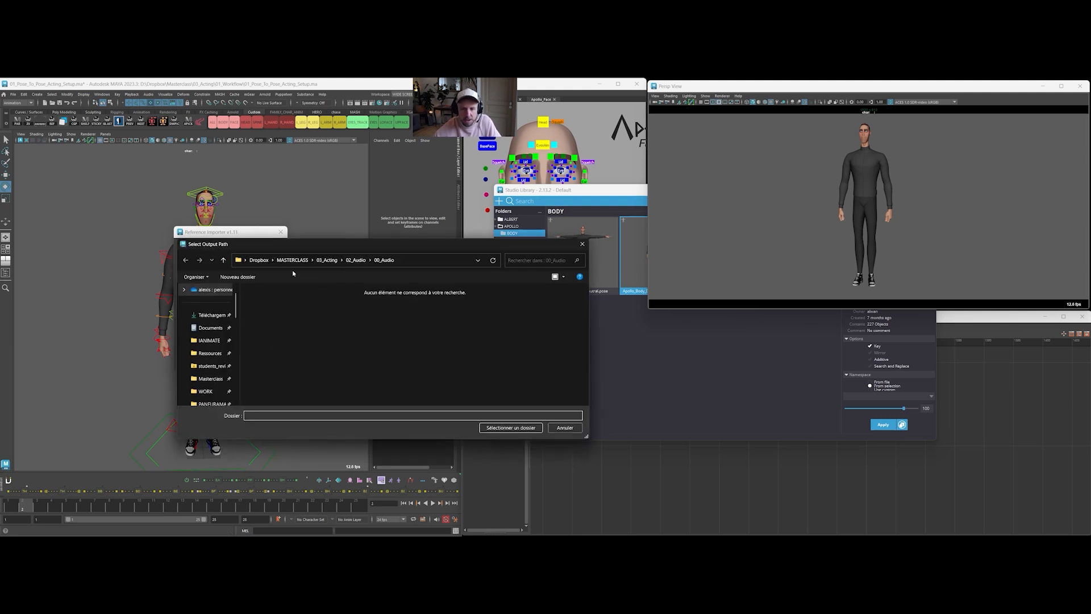
pyautogui.click(326, 260)
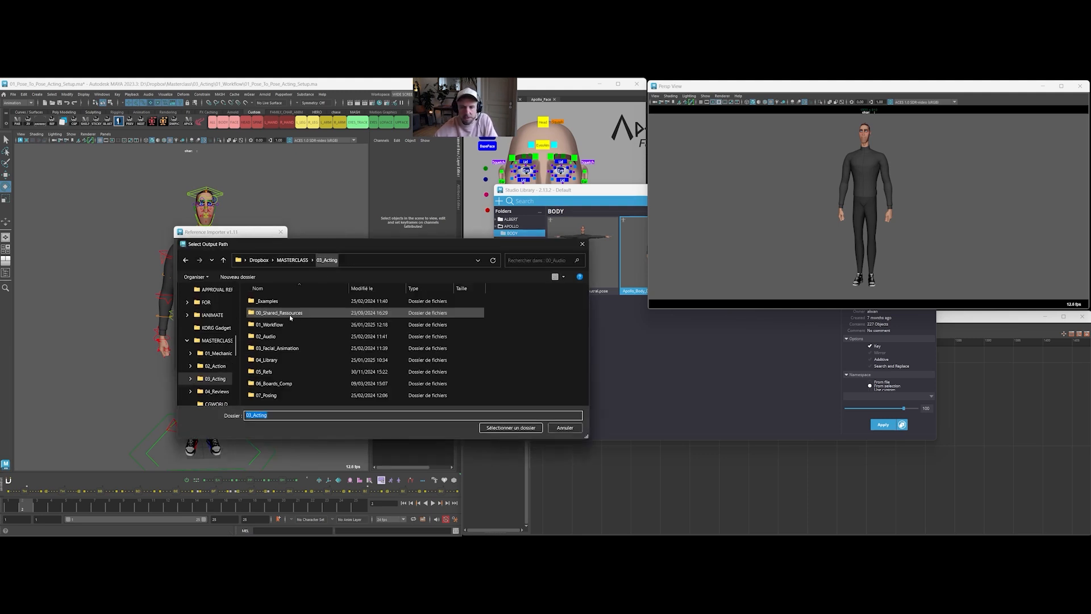
pyautogui.doubleClick(273, 325)
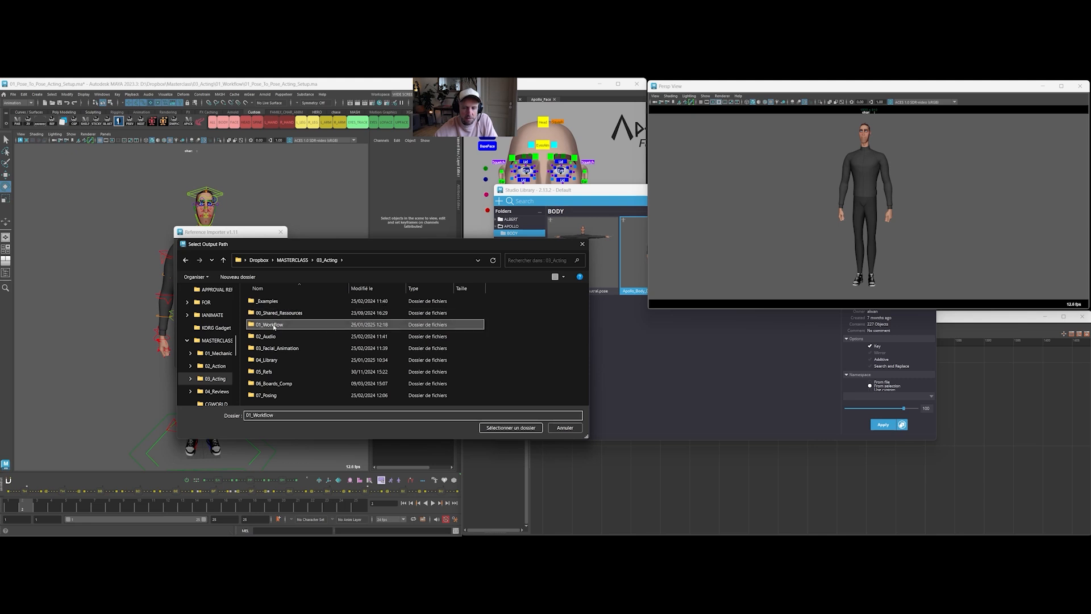
pyautogui.doubleClick(272, 312)
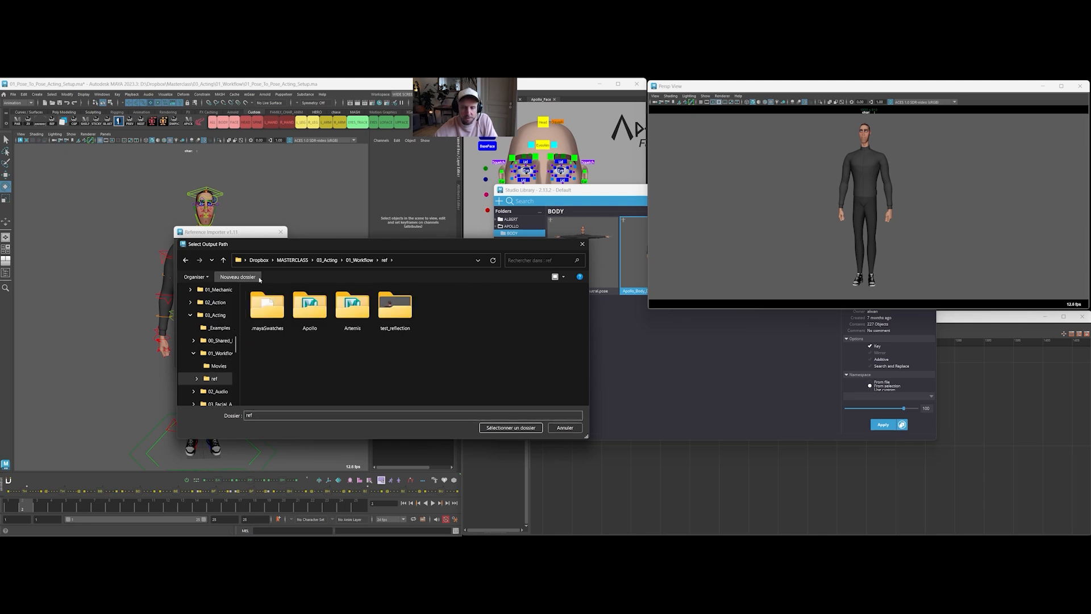
pyautogui.rightClick(286, 359)
pyautogui.moveTo(337, 421)
pyautogui.click(398, 425)
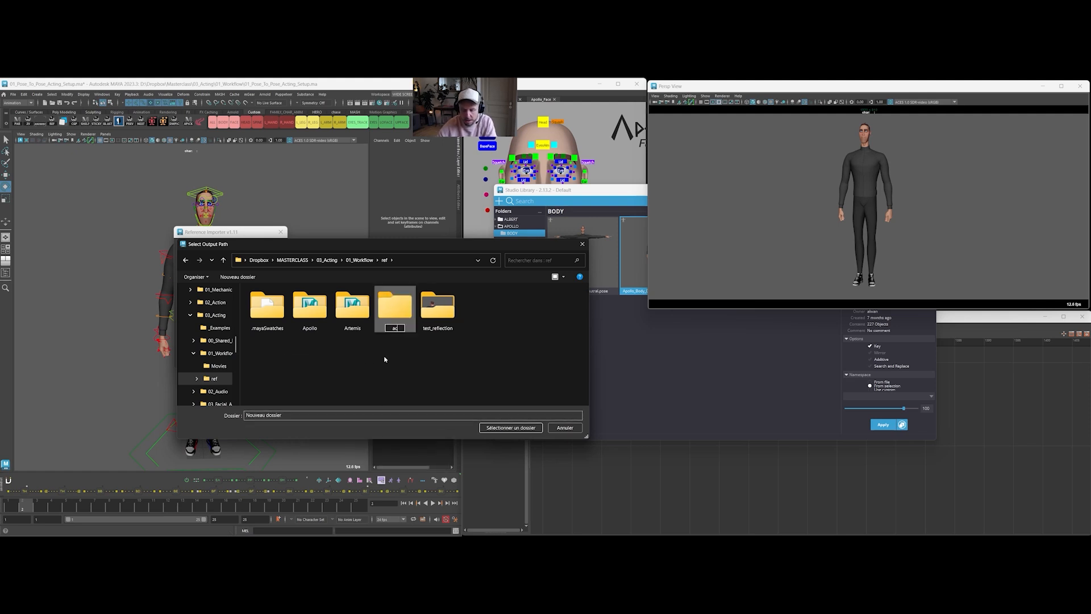
pyautogui.write('acting')
pyautogui.press('Return')
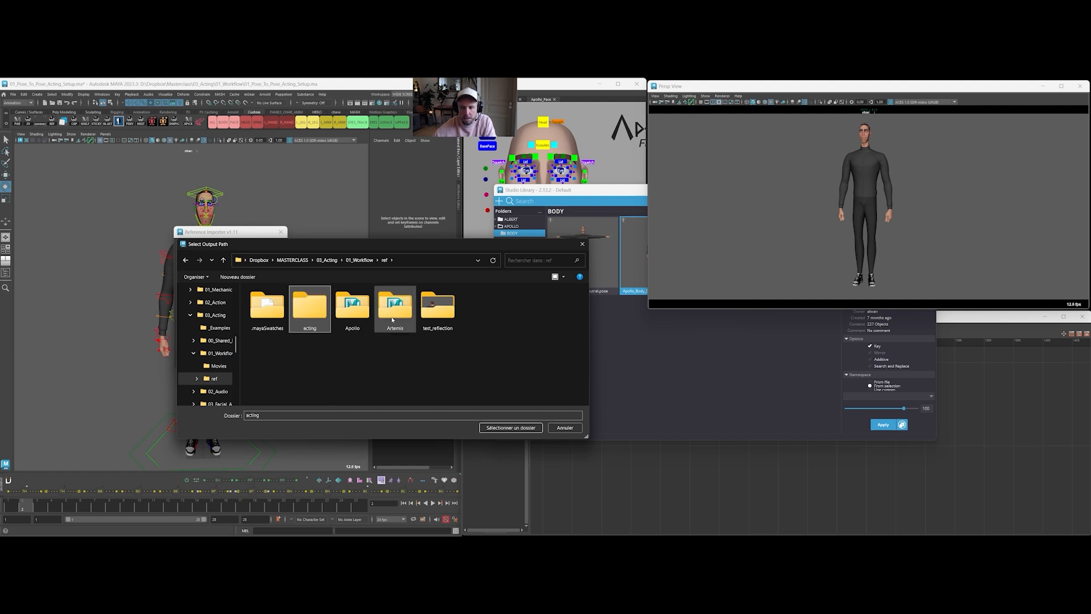
pyautogui.click(527, 427)
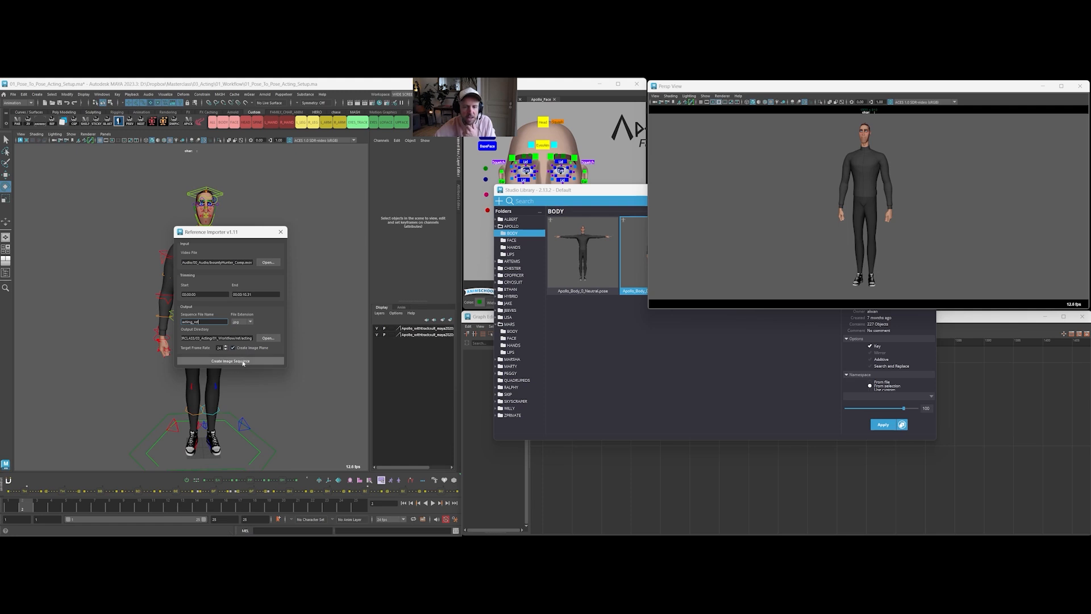
# Create the acting_ref image sequence with its image plane and display image planes in the main viewport
pyautogui.click(243, 362)
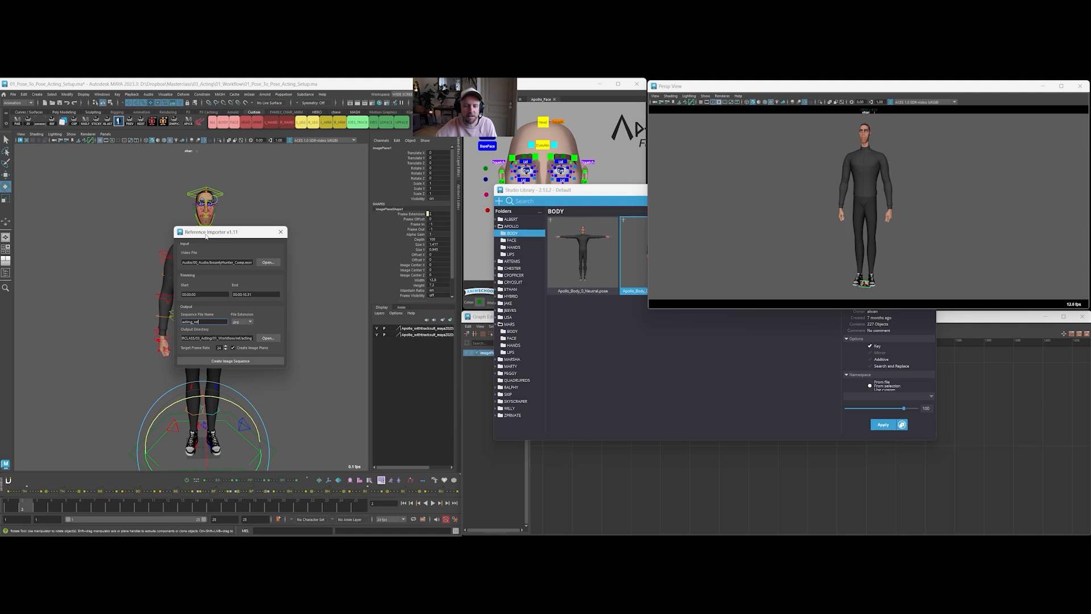
pyautogui.click(282, 233)
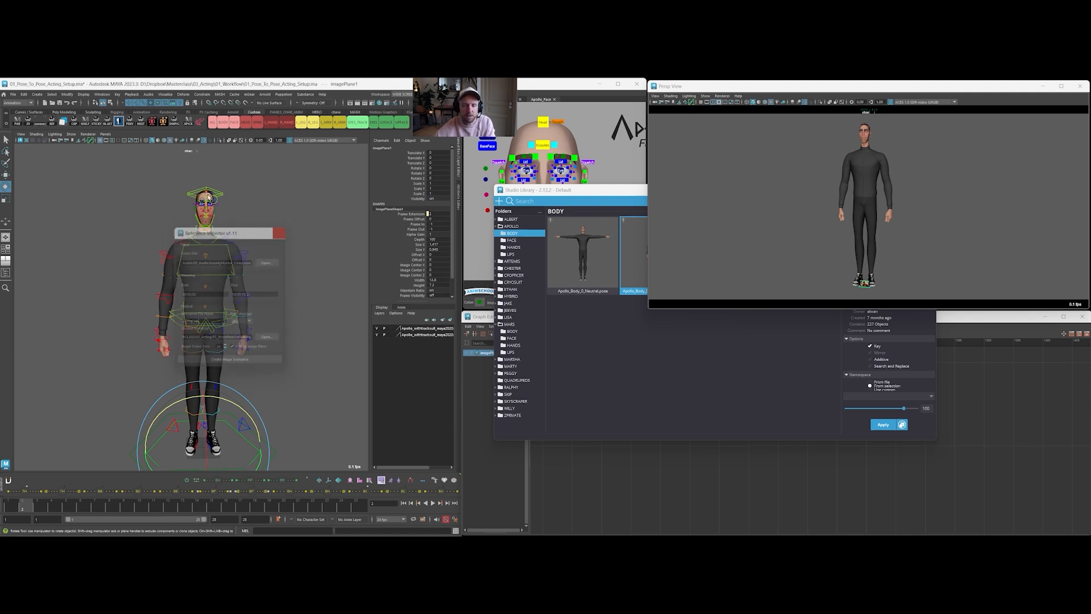
pyautogui.click(71, 134)
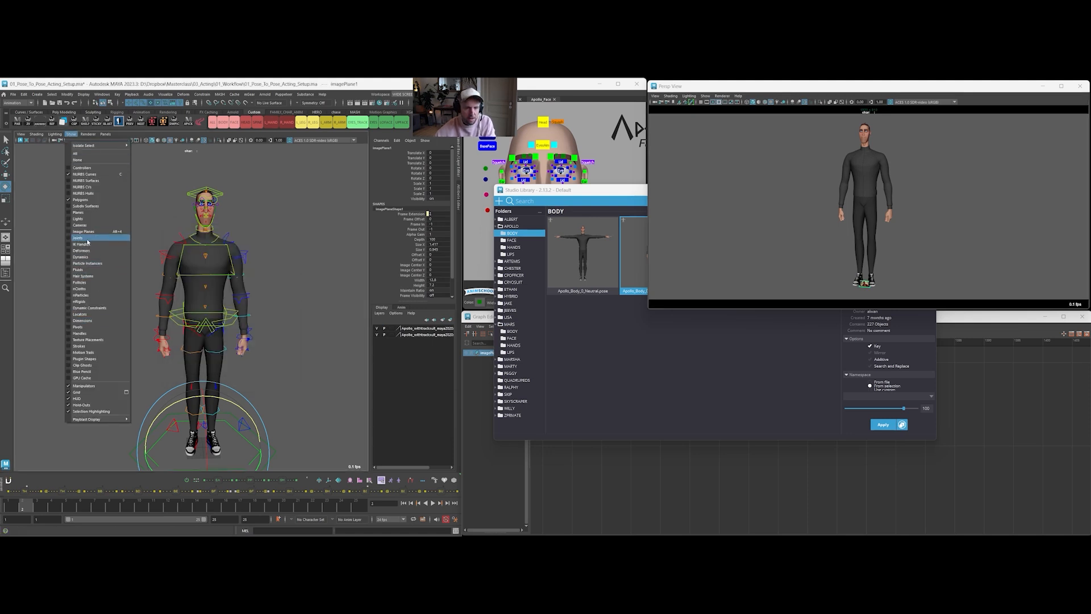
pyautogui.click(86, 231)
# Scale the reference image plane up uniformly to about 11.1 and play back the reference
pyautogui.keyDown('alt'); pyautogui.moveTo(268, 380); pyautogui.dragTo(240, 351); pyautogui.keyUp('alt')
pyautogui.keyDown('alt'); pyautogui.moveTo(219, 421); pyautogui.dragTo(216, 332, button='middle'); pyautogui.keyUp('alt')
pyautogui.keyDown('alt'); pyautogui.moveTo(216, 331); pyautogui.dragTo(232, 336, button='right'); pyautogui.keyUp('alt')
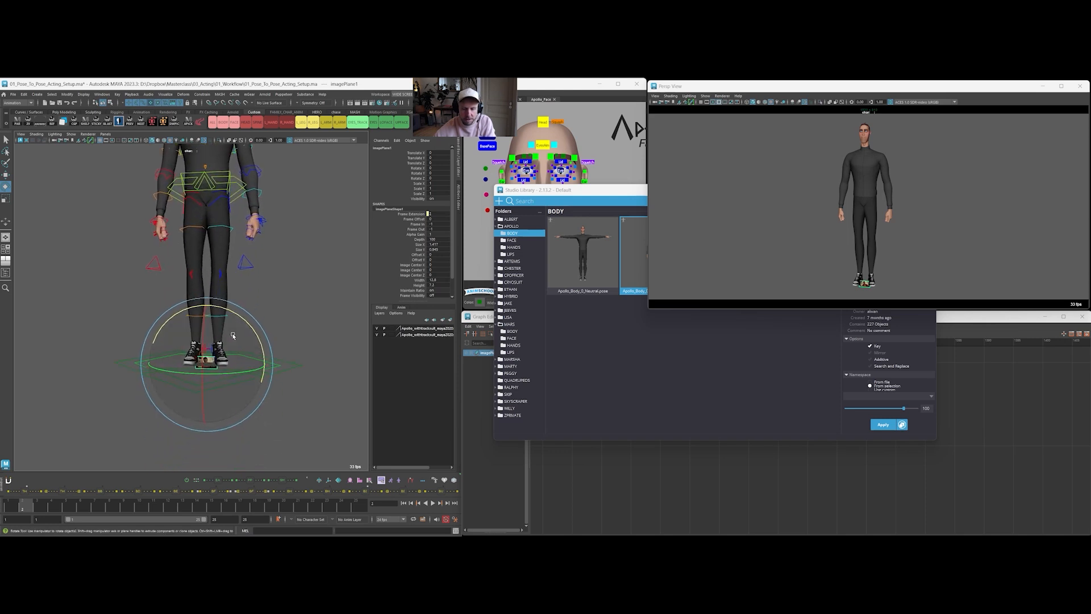
pyautogui.press('r')
pyautogui.moveTo(206, 360); pyautogui.dragTo(323, 344)
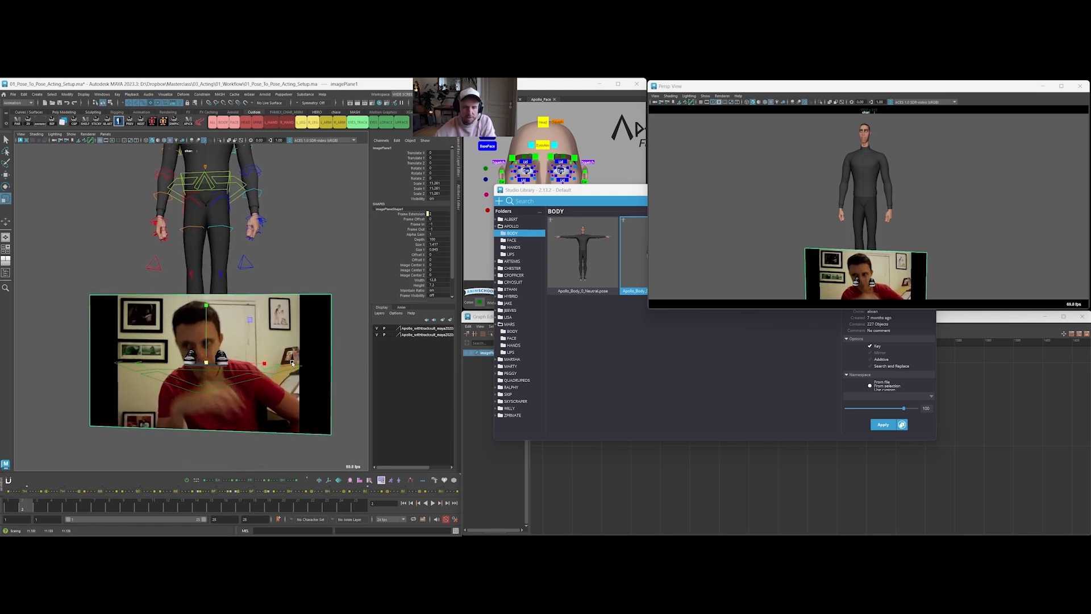
pyautogui.hotkey('alt', 'v')
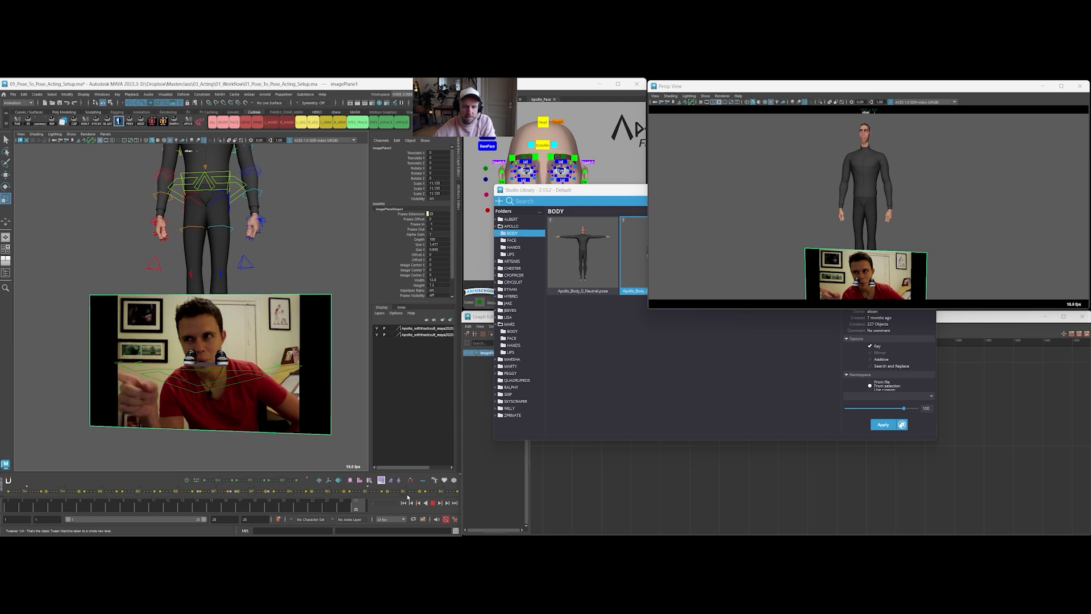
pyautogui.press('Escape')
# Display cameras in the main viewport, viewing the scene from far enough away to reach SHOT_CAM
pyautogui.keyDown('alt'); pyautogui.moveTo(219, 331); pyautogui.dragTo(190, 324, button='right'); pyautogui.keyUp('alt')
pyautogui.keyDown('alt'); pyautogui.moveTo(210, 312); pyautogui.dragTo(212, 335, button='middle'); pyautogui.keyUp('alt')
pyautogui.keyDown('alt'); pyautogui.moveTo(221, 333); pyautogui.dragTo(182, 342); pyautogui.keyUp('alt')
pyautogui.keyDown('alt'); pyautogui.moveTo(217, 309); pyautogui.dragTo(103, 298, button='right'); pyautogui.keyUp('alt')
pyautogui.keyDown('alt'); pyautogui.moveTo(103, 298); pyautogui.dragTo(144, 297); pyautogui.keyUp('alt')
pyautogui.click(71, 134)
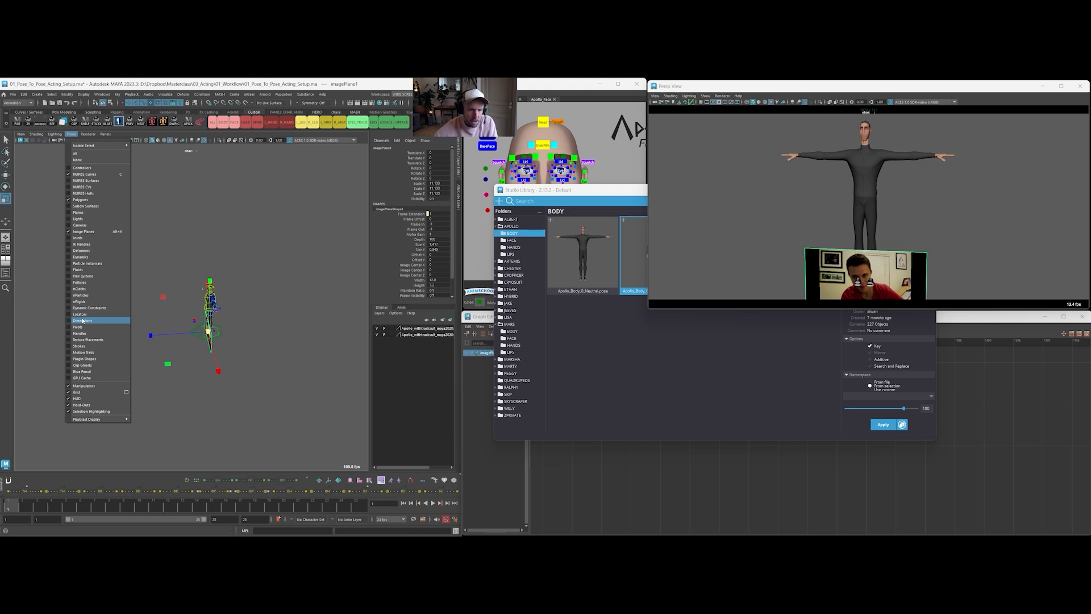
pyautogui.click(74, 226)
# Align the reference image plane to SHOT_CAM's position and rotation
pyautogui.keyDown('alt'); pyautogui.moveTo(189, 285); pyautogui.dragTo(284, 273, button='middle'); pyautogui.keyUp('alt')
pyautogui.moveTo(207, 302); pyautogui.dragTo(207, 302)
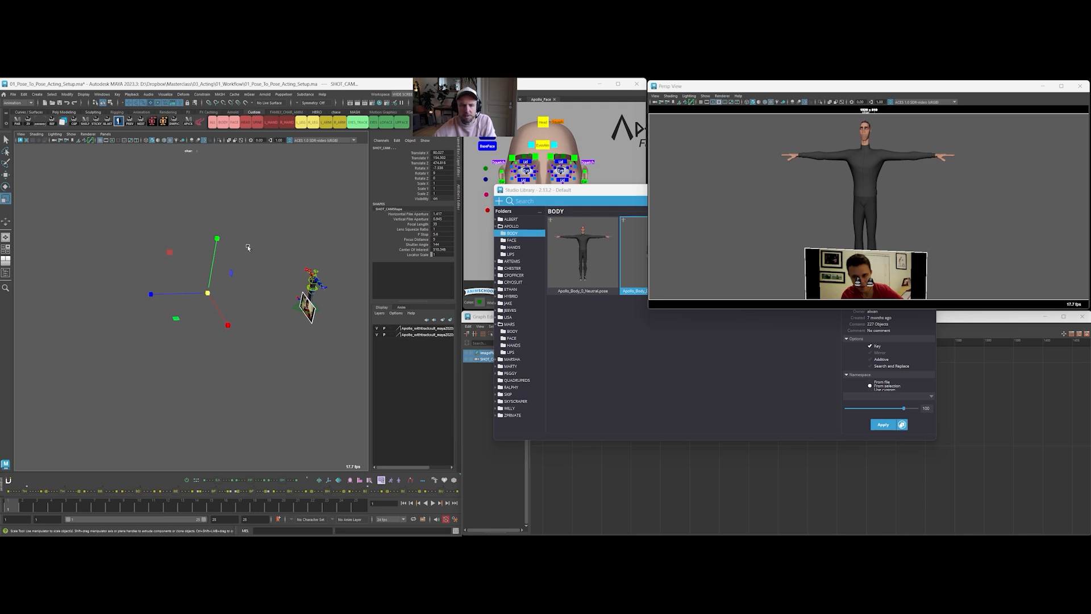
pyautogui.click(359, 481)
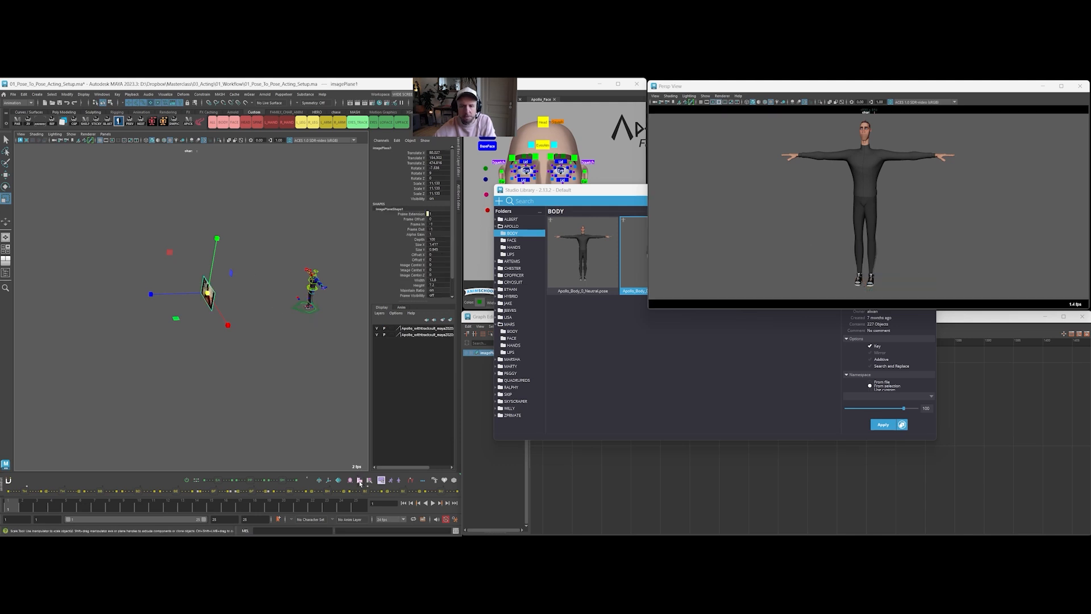
# Move the reference image plane behind Apollo and scale it uniformly to about 40.2 so it fills the shot camera's height
pyautogui.hotkey('ctrl', 's')
pyautogui.press('w')
pyautogui.moveTo(209, 293); pyautogui.dragTo(390, 300, button='middle')
pyautogui.press('r')
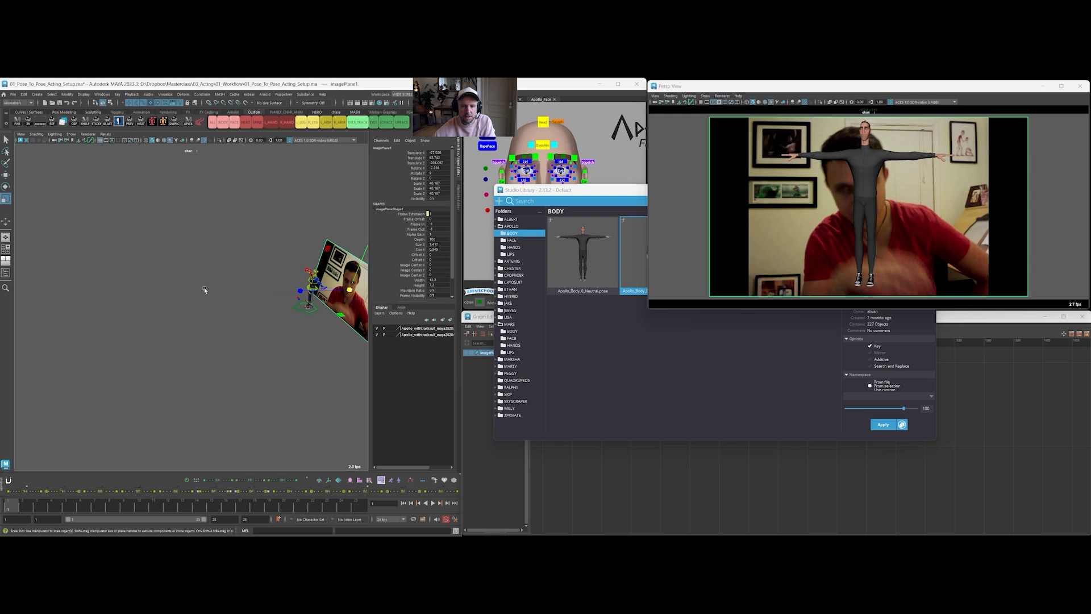
# Attach the reference image plane to SHOT_CAM with the attach tool and close the tool's window
pyautogui.click(205, 292)
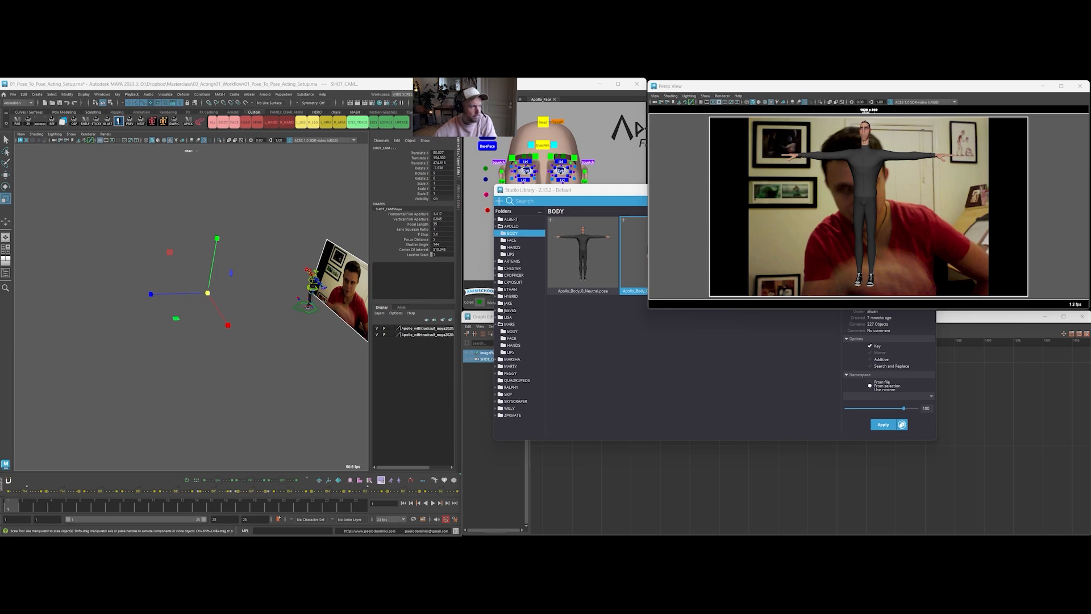
pyautogui.click(27, 121)
pyautogui.moveTo(137, 151); pyautogui.dragTo(374, 164)
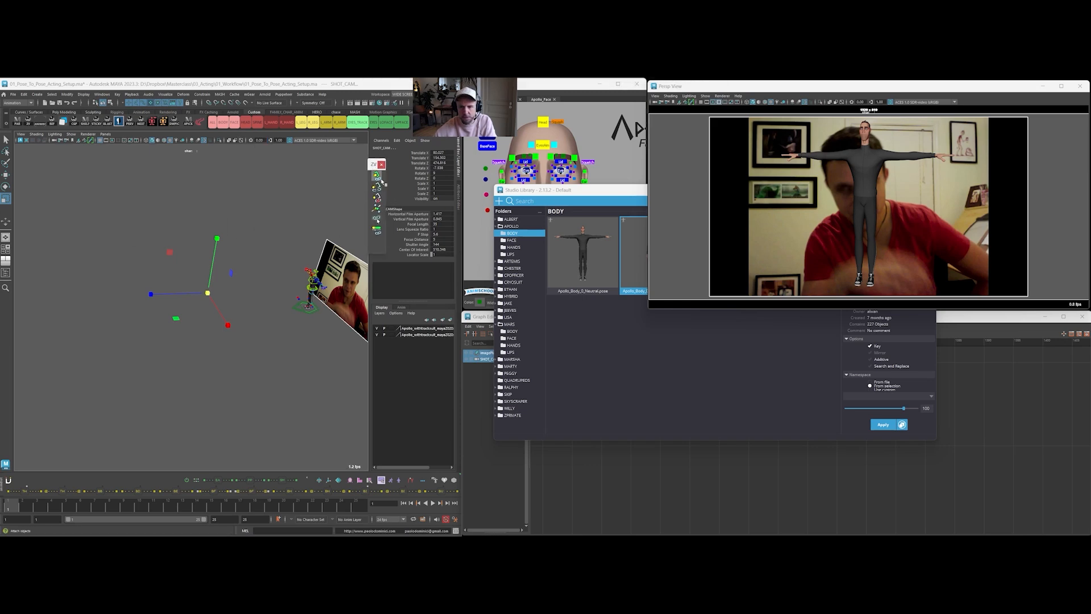
pyautogui.click(378, 180)
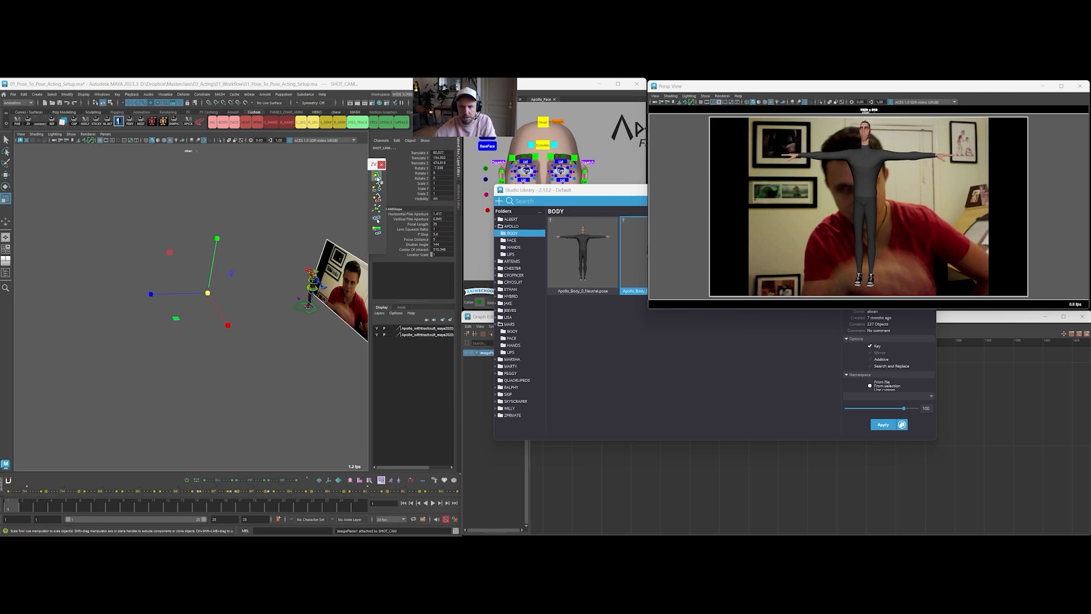
pyautogui.click(382, 165)
# Zoom and orbit the shot camera to test whether the reference image plane follows it
pyautogui.moveTo(835, 199)
pyautogui.keyDown('alt'); pyautogui.mouseDown()
pyautogui.moveTo(796, 200)
pyautogui.moveTo(829, 200)
pyautogui.mouseUp(); pyautogui.keyUp('alt')
pyautogui.keyDown('alt'); pyautogui.moveTo(829, 200); pyautogui.dragTo(901, 260, button='right'); pyautogui.keyUp('alt')
pyautogui.keyDown('alt'); pyautogui.moveTo(901, 261); pyautogui.dragTo(806, 174); pyautogui.keyUp('alt')
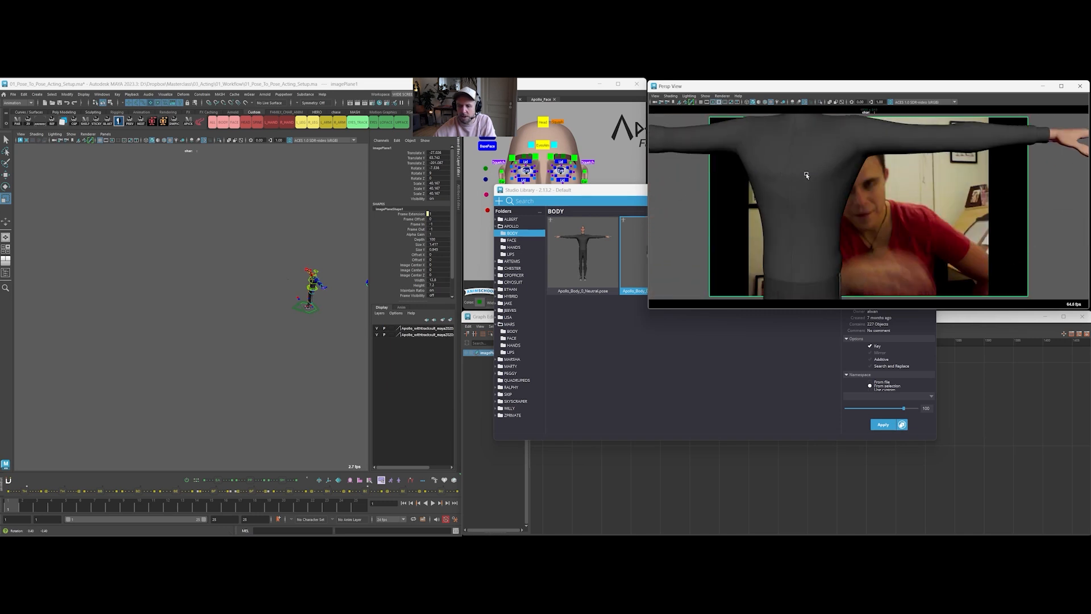
# Examine the Tumble Around Selection option and test orbiting the shot camera around different selections
pyautogui.click(453, 479)
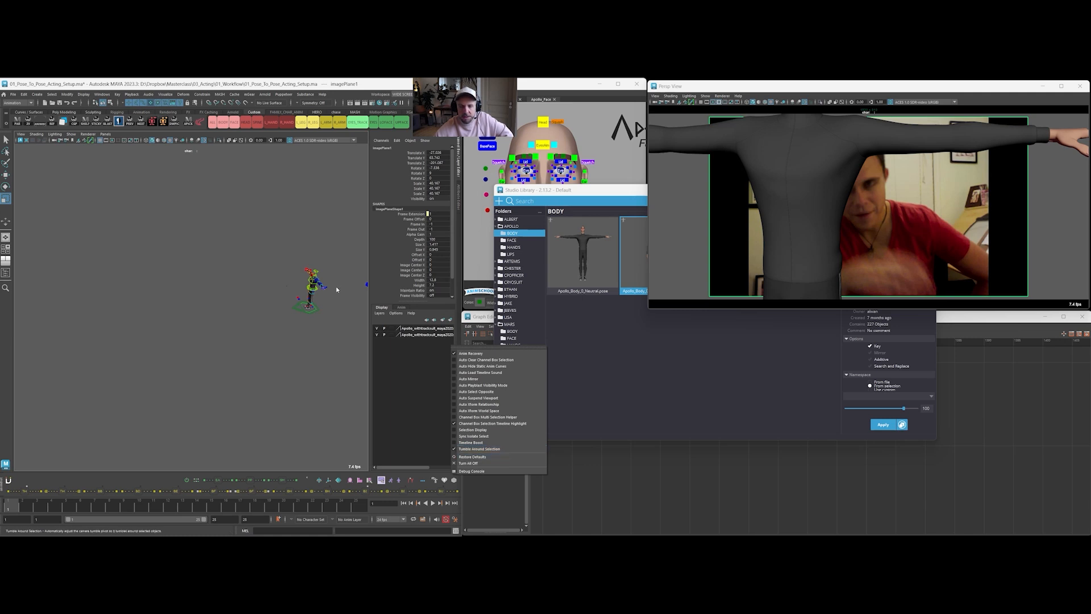
pyautogui.click(316, 271)
pyautogui.moveTo(770, 188)
pyautogui.keyDown('alt'); pyautogui.mouseDown()
pyautogui.moveTo(780, 205)
pyautogui.moveTo(752, 203)
pyautogui.moveTo(785, 207)
pyautogui.moveTo(764, 203)
pyautogui.mouseUp(); pyautogui.keyUp('alt')
pyautogui.moveTo(340, 250)
pyautogui.keyDown('alt'); pyautogui.mouseDown()
pyautogui.moveTo(348, 242)
pyautogui.moveTo(336, 253)
pyautogui.mouseUp(); pyautogui.keyUp('alt')
pyautogui.click(332, 271)
pyautogui.keyDown('alt'); pyautogui.moveTo(801, 223); pyautogui.dragTo(812, 214); pyautogui.keyUp('alt')
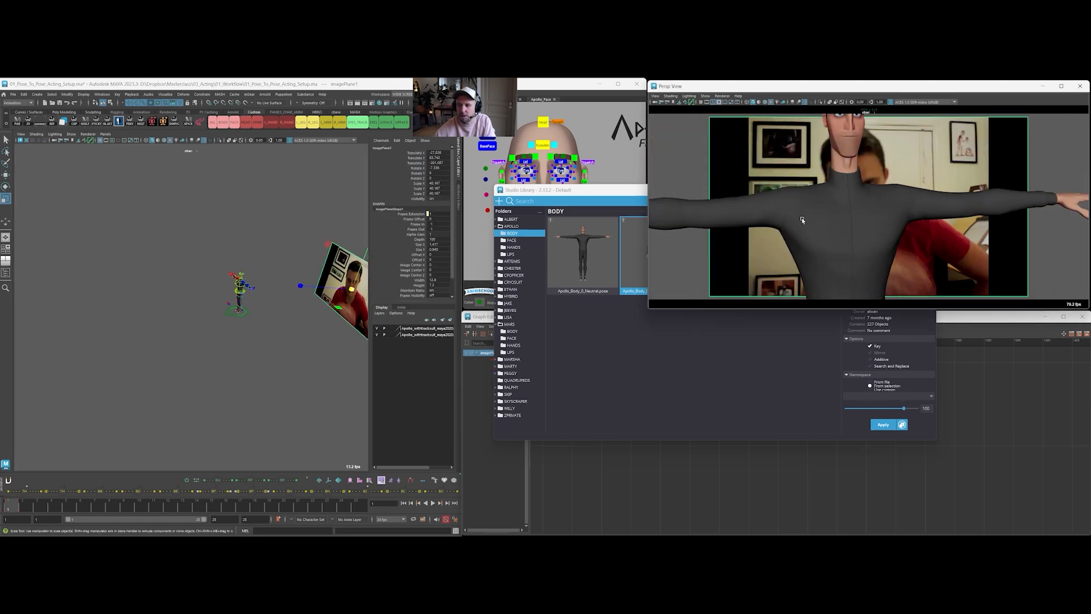
# Select Apollo's head control and frame his upper body beside the reference performer in the shot camera
pyautogui.click(244, 274)
pyautogui.keyDown('alt'); pyautogui.moveTo(718, 243); pyautogui.dragTo(950, 228); pyautogui.keyUp('alt')
pyautogui.keyDown('alt'); pyautogui.moveTo(951, 228); pyautogui.dragTo(866, 211, button='right'); pyautogui.keyUp('alt')
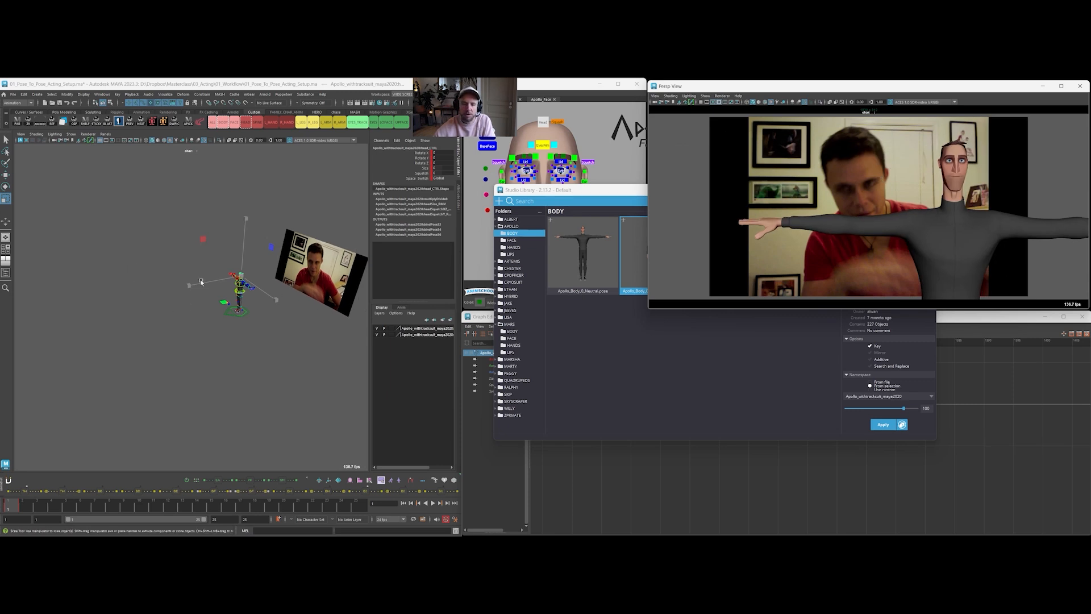
# Select all of Apollo's rig controls and go to frame 2
pyautogui.keyDown('alt'); pyautogui.moveTo(201, 282); pyautogui.dragTo(293, 292, button='right'); pyautogui.keyUp('alt')
pyautogui.keyDown('alt'); pyautogui.moveTo(292, 293); pyautogui.dragTo(225, 303, button='middle'); pyautogui.keyUp('alt')
pyautogui.click(241, 309)
pyautogui.click(198, 295)
pyautogui.keyDown('alt'); pyautogui.moveTo(199, 295); pyautogui.dragTo(227, 314, button='right'); pyautogui.keyUp('alt')
pyautogui.press('w')
pyautogui.keyDown('alt'); pyautogui.moveTo(206, 300); pyautogui.dragTo(267, 309); pyautogui.keyUp('alt')
pyautogui.click(212, 123)
pyautogui.click(22, 505)
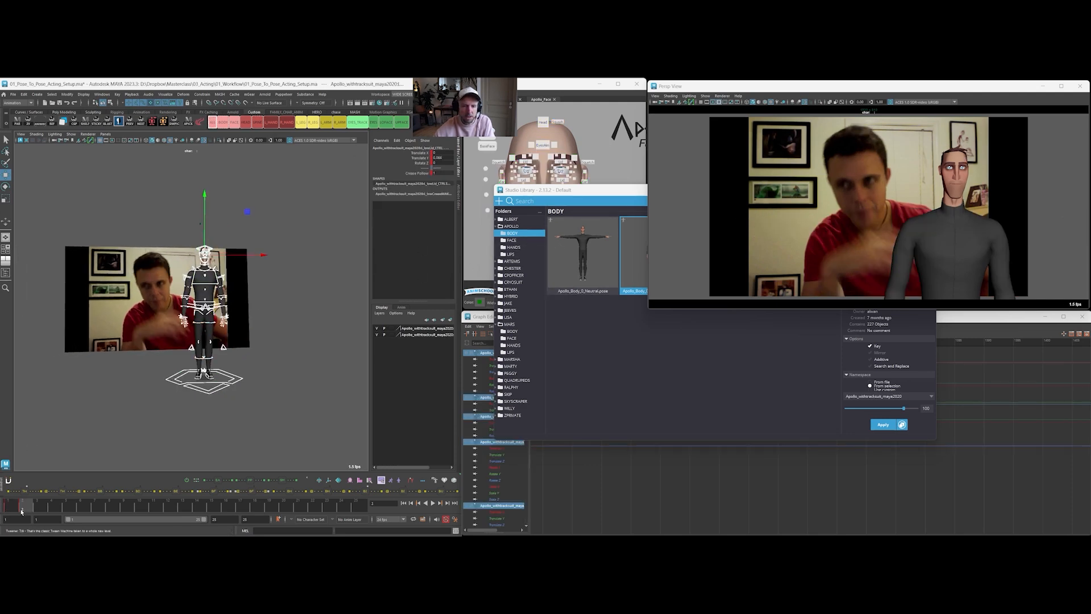
# Lower Apollo's main body control from a side view so that his knees bend at frame 2
pyautogui.keyDown('alt'); pyautogui.moveTo(254, 317); pyautogui.dragTo(223, 388); pyautogui.keyUp('alt')
pyautogui.click(186, 315)
pyautogui.click(198, 308)
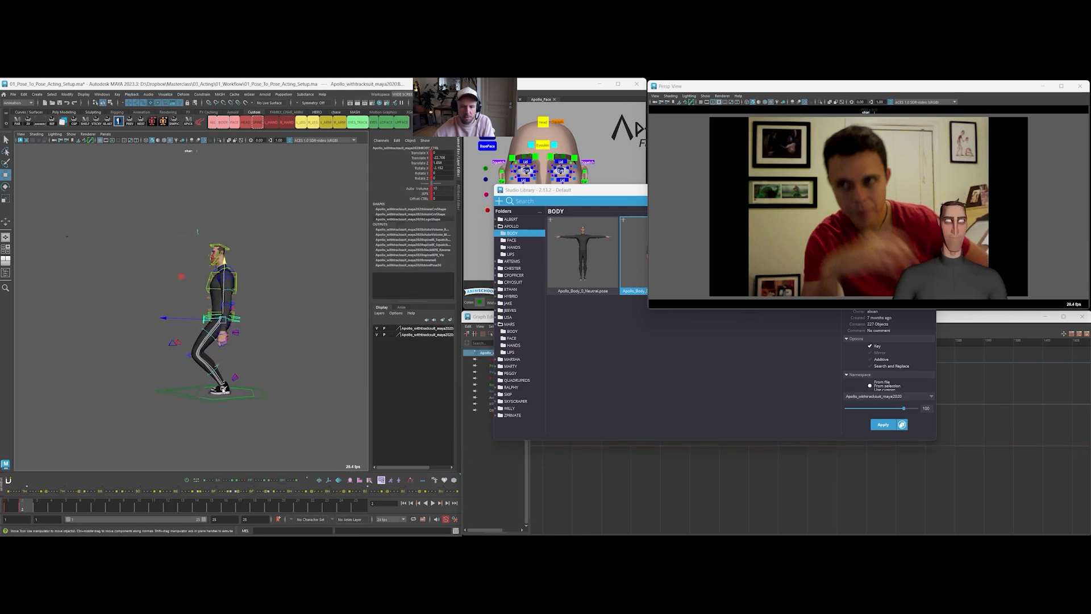
# Move both of Apollo's foot controls forward in front of his body in the side view
pyautogui.click(223, 388)
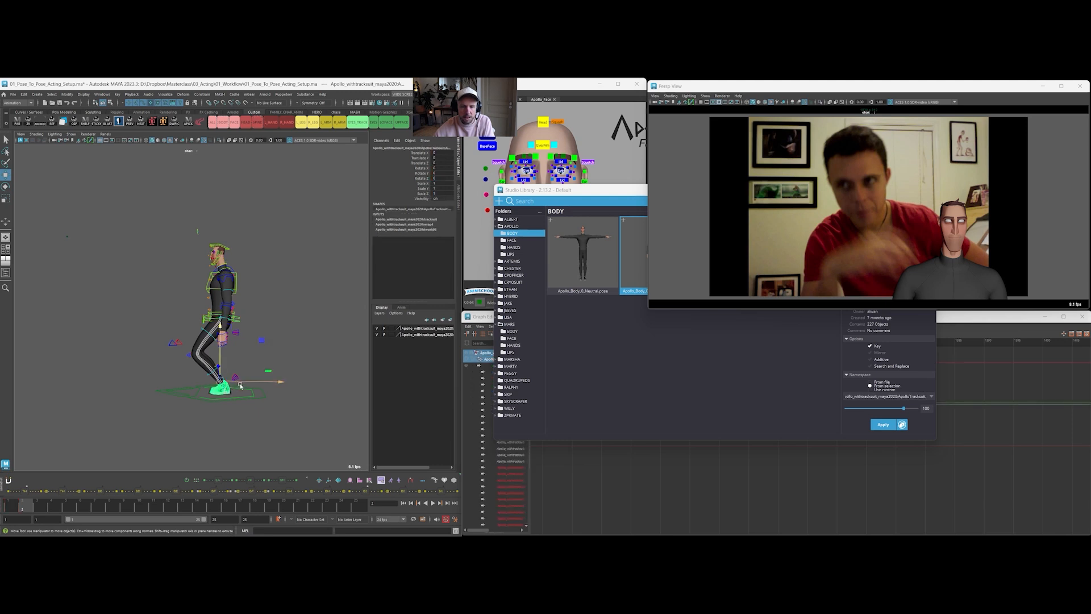
pyautogui.click(217, 370)
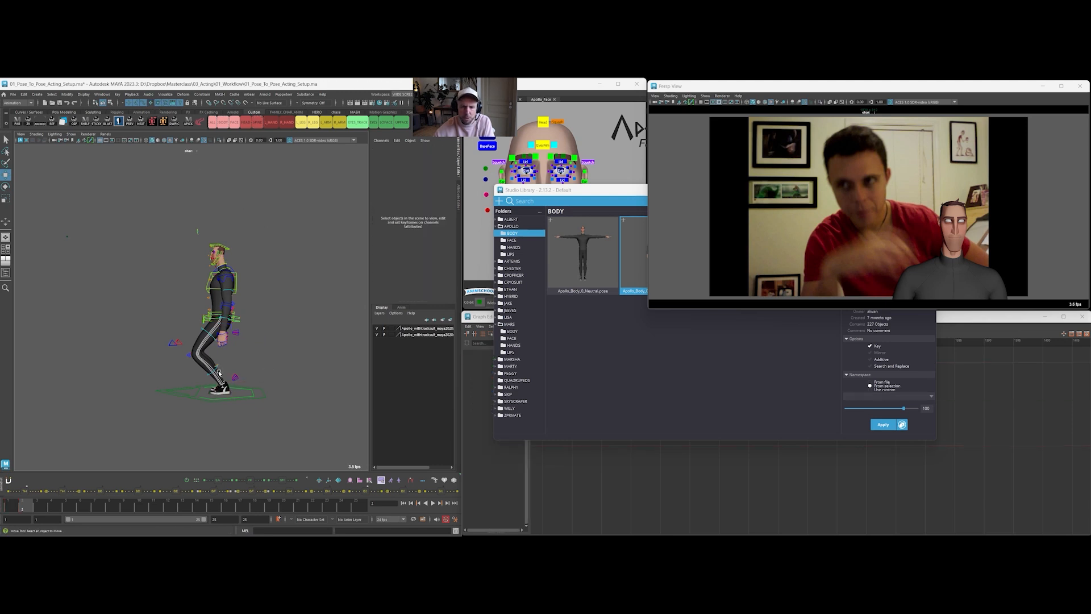
pyautogui.click(221, 389)
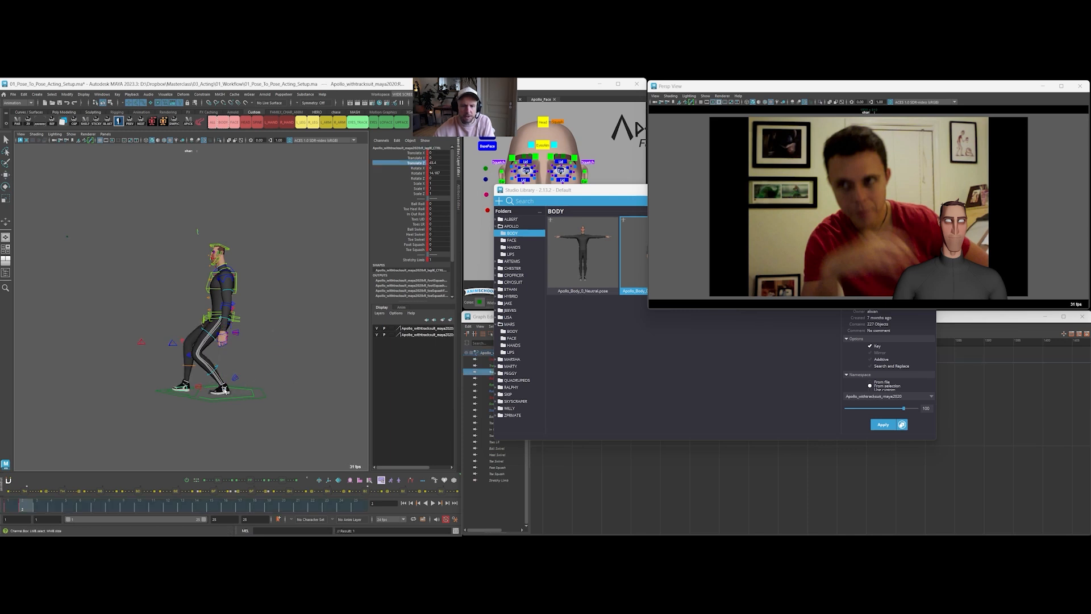
pyautogui.click(226, 390)
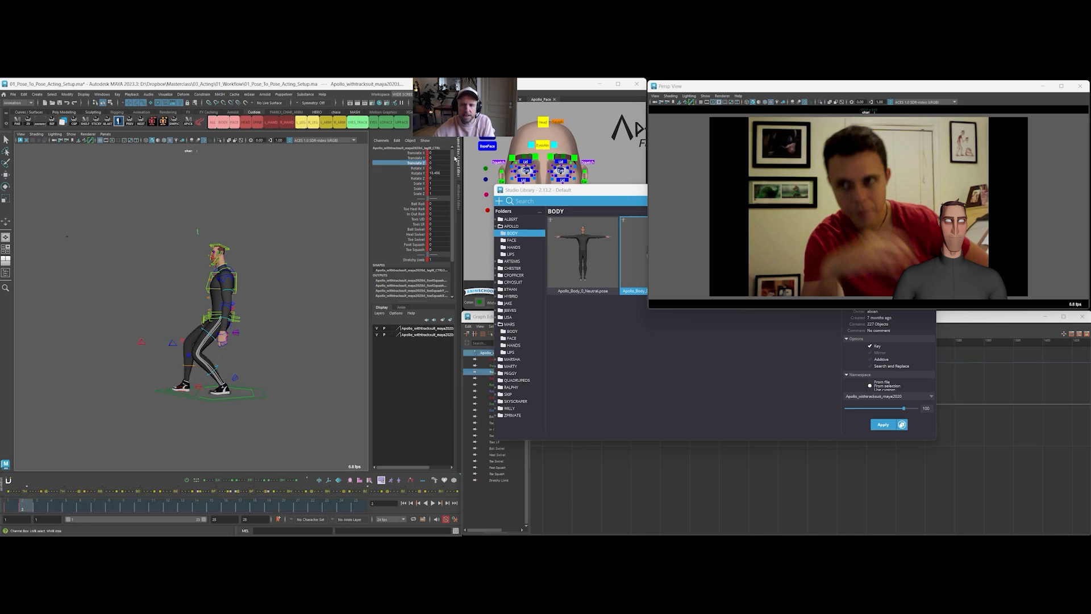
pyautogui.moveTo(279, 226); pyautogui.dragTo(314, 278, button='middle')
# Lower Apollo's main body control further to bring him into a seated pose
pyautogui.click(239, 321)
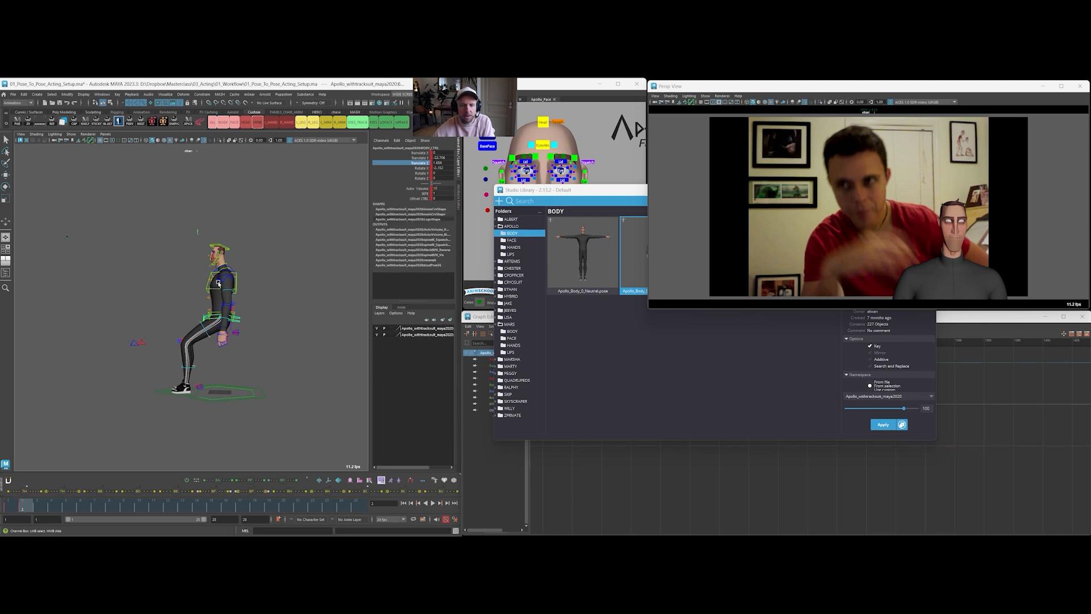
pyautogui.press('w')
pyautogui.moveTo(229, 270); pyautogui.dragTo(193, 297, button='middle')
# Offset Apollo's left foot control sideways and forward so his feet are not perfectly aligned
pyautogui.keyDown('alt'); pyautogui.moveTo(192, 298); pyautogui.dragTo(262, 328); pyautogui.keyUp('alt')
pyautogui.keyDown('alt'); pyautogui.moveTo(195, 314); pyautogui.dragTo(264, 397); pyautogui.keyUp('alt')
pyautogui.click(229, 405)
pyautogui.moveTo(243, 312)
pyautogui.keyDown('alt'); pyautogui.mouseDown()
pyautogui.moveTo(311, 319)
pyautogui.moveTo(240, 322)
pyautogui.moveTo(259, 319)
pyautogui.mouseUp(); pyautogui.keyUp('alt')
pyautogui.moveTo(67, 504); pyautogui.dragTo(27, 507)
pyautogui.press('w')
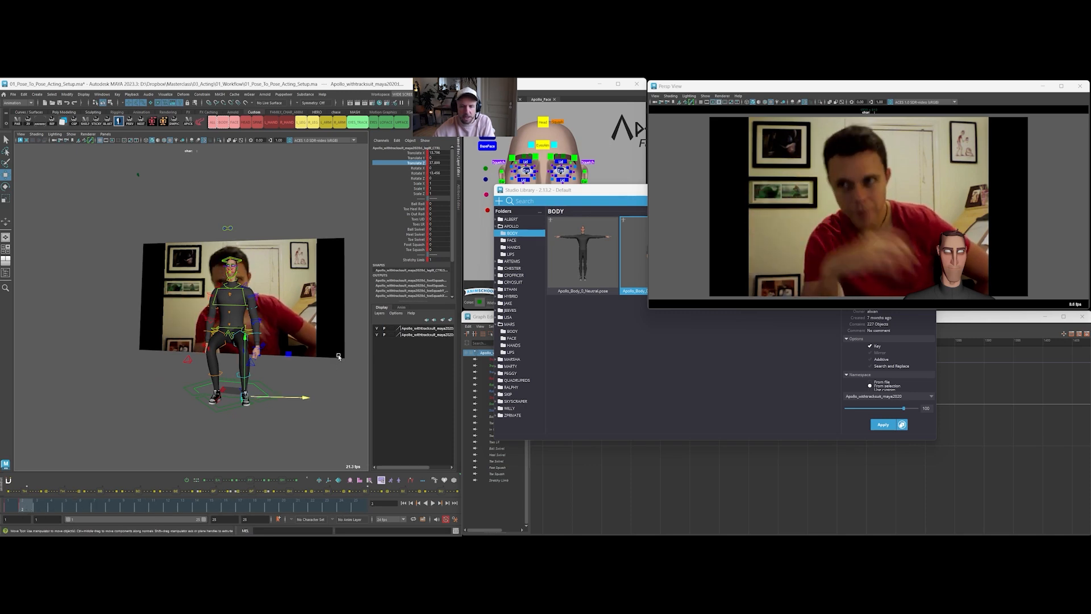
pyautogui.keyDown('alt'); pyautogui.moveTo(255, 351); pyautogui.dragTo(259, 412); pyautogui.keyUp('alt')
# Switch Apollo's left arm from FK to IK with the arm space control
pyautogui.click(269, 328)
pyautogui.keyDown('alt'); pyautogui.moveTo(273, 347); pyautogui.dragTo(225, 321); pyautogui.keyUp('alt')
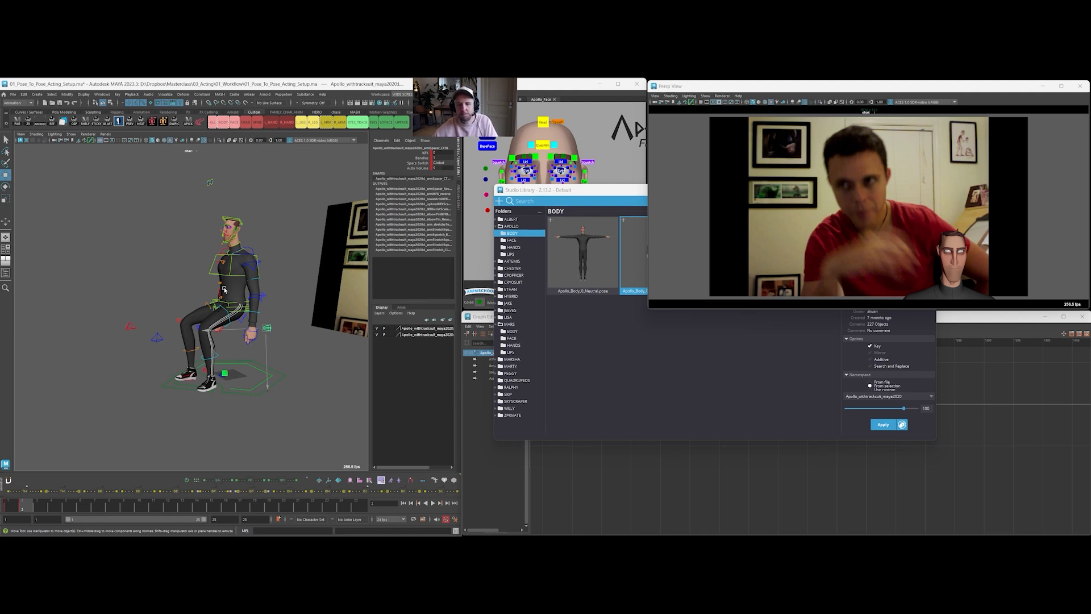
pyautogui.click(425, 153)
pyautogui.scroll(5, 247, 240)
pyautogui.moveTo(227, 256); pyautogui.dragTo(273, 256, button='middle')
pyautogui.keyDown('alt'); pyautogui.moveTo(187, 264); pyautogui.dragTo(264, 276); pyautogui.keyUp('alt')
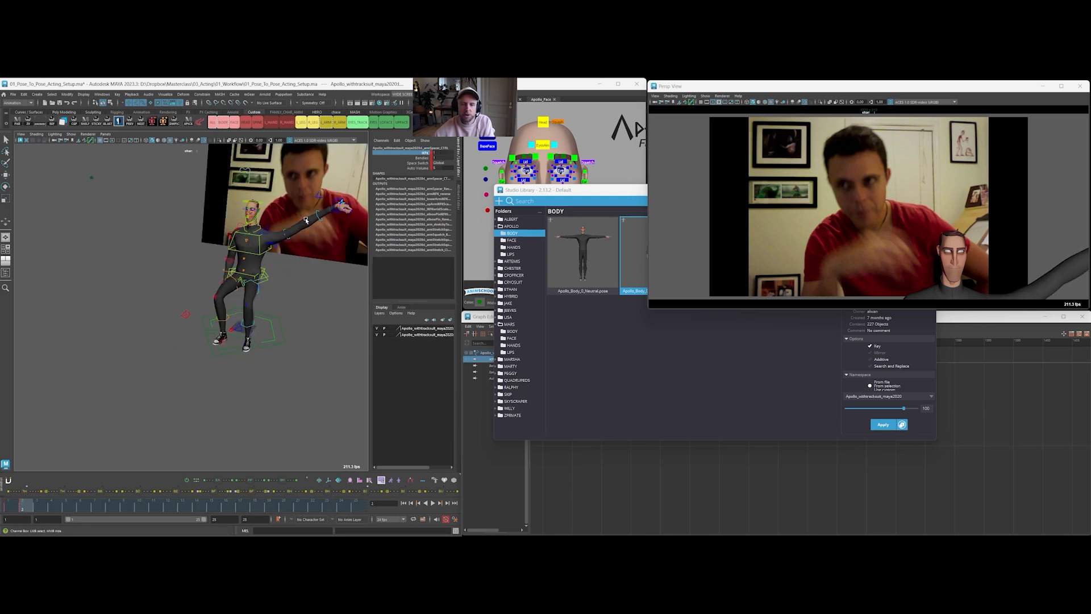
# Move and rotate Apollo's left IK hand control so that the hand rests on his left thigh
pyautogui.click(338, 202)
pyautogui.scroll(1, 339, 203)
pyautogui.press('w')
pyautogui.moveTo(340, 203); pyautogui.dragTo(174, 291)
pyautogui.scroll(3, 262, 287)
pyautogui.moveTo(262, 287); pyautogui.dragTo(339, 306)
pyautogui.press('e')
pyautogui.keyDown('alt'); pyautogui.moveTo(346, 306); pyautogui.dragTo(293, 319); pyautogui.keyUp('alt')
pyautogui.press('w')
pyautogui.moveTo(292, 319)
pyautogui.keyDown('alt'); pyautogui.mouseDown()
pyautogui.moveTo(317, 319)
pyautogui.moveTo(278, 318)
pyautogui.mouseUp(); pyautogui.keyUp('alt')
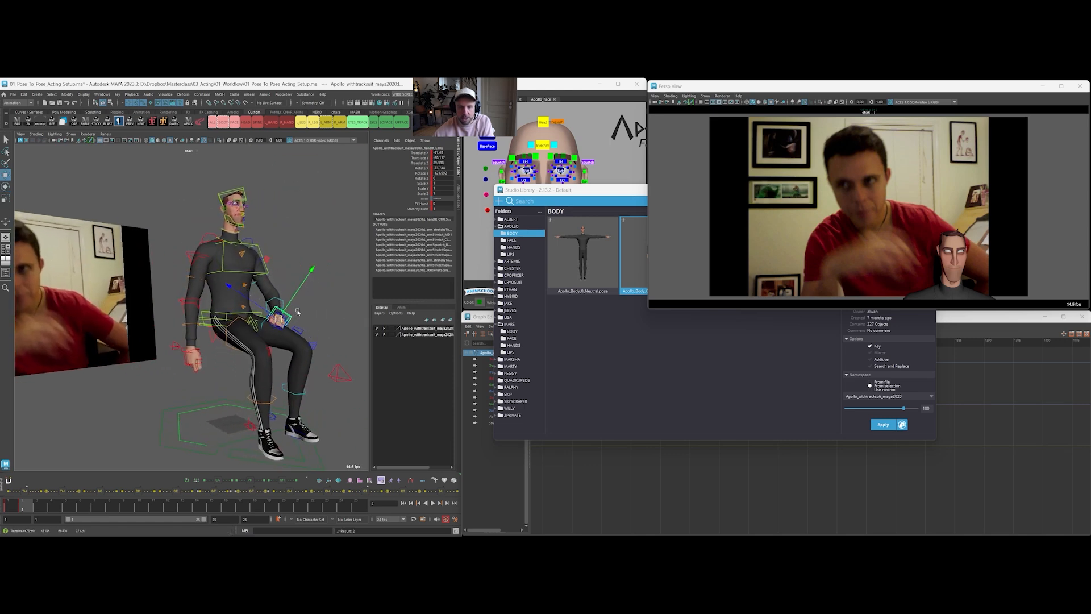
# Select the left hand's controls and blend in the Apollo_Hand_RELAXED_OPEN pose from the Studio Library at about 104%
pyautogui.click(275, 123)
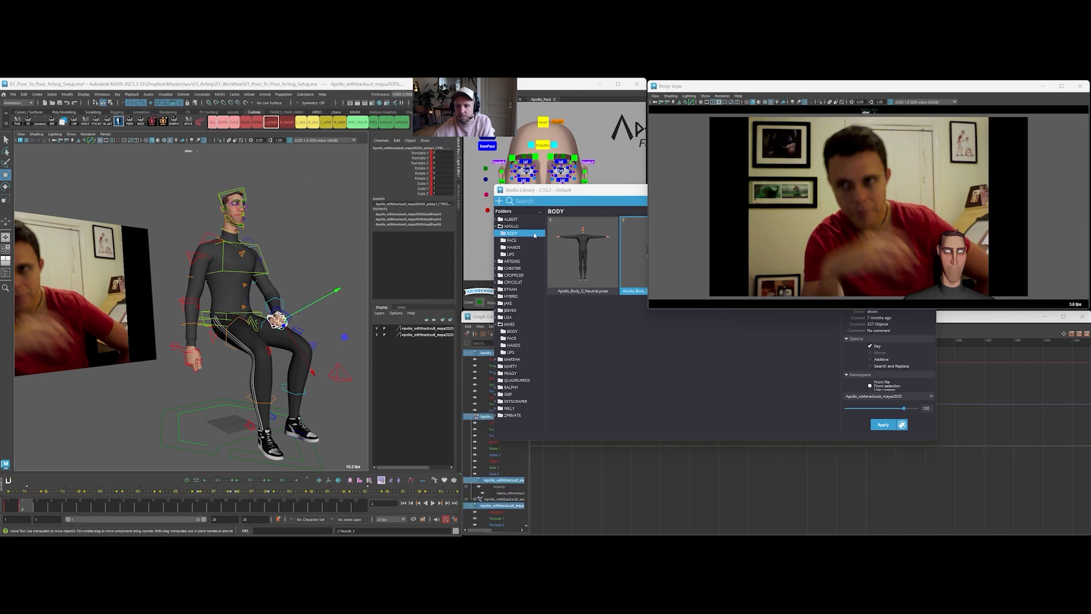
pyautogui.click(530, 241)
pyautogui.click(528, 247)
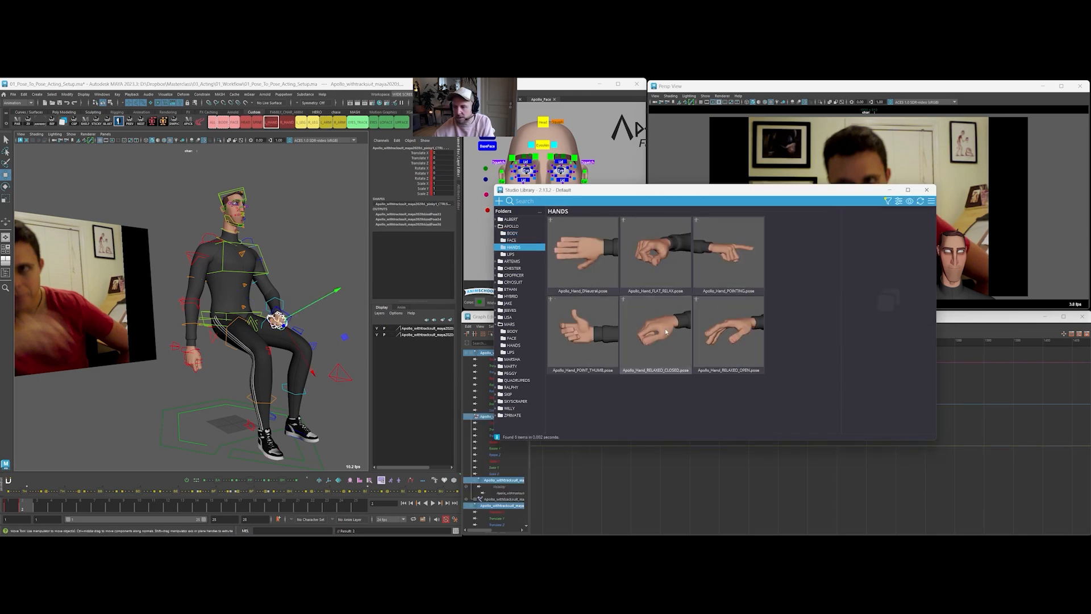
pyautogui.click(722, 339)
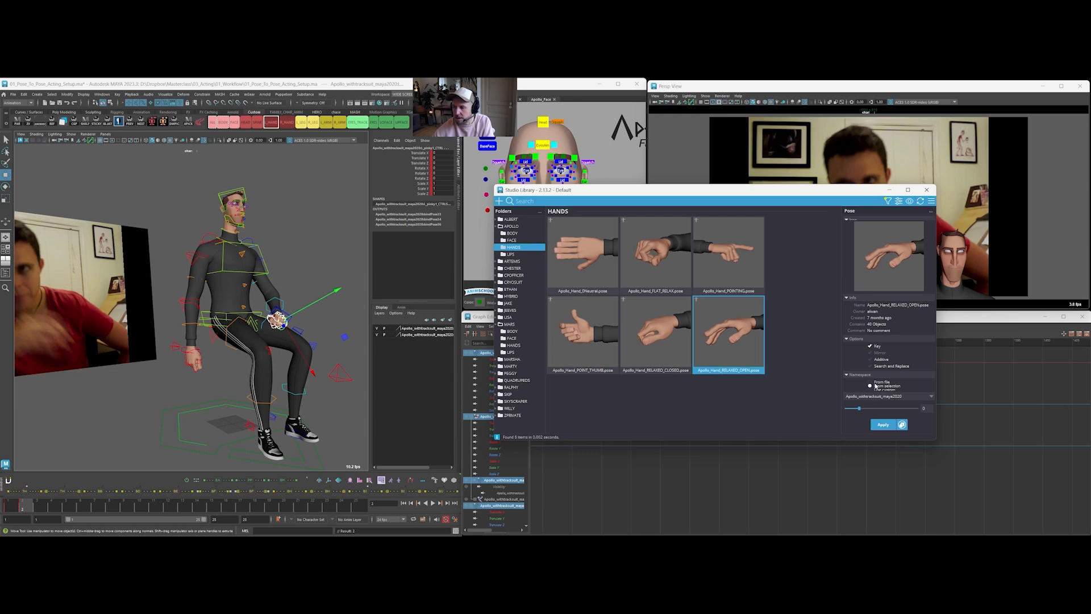
pyautogui.moveTo(860, 411); pyautogui.dragTo(877, 408)
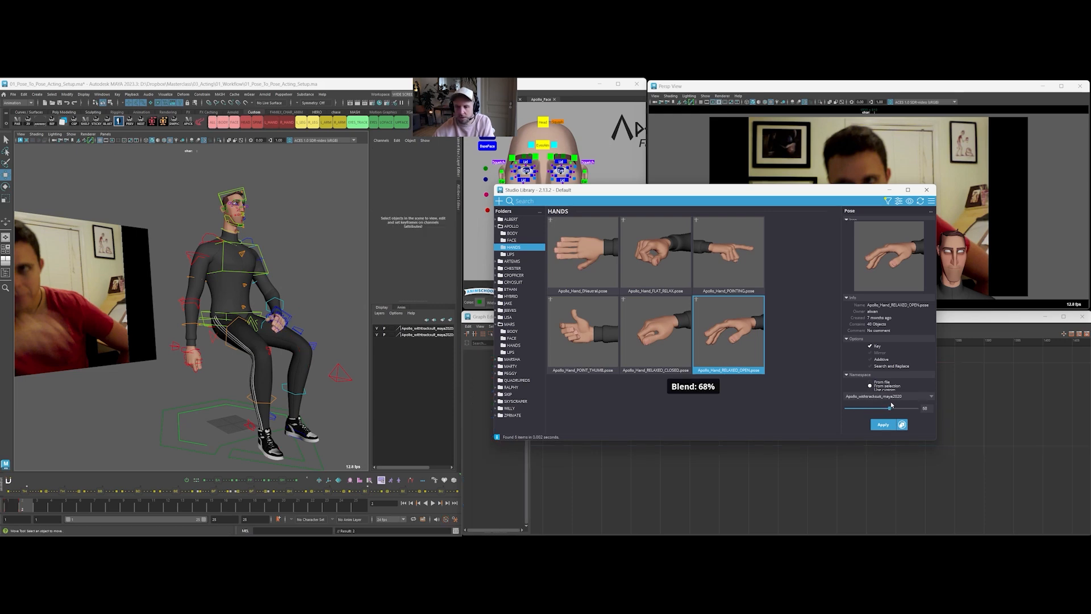
pyautogui.moveTo(905, 403); pyautogui.dragTo(907, 403)
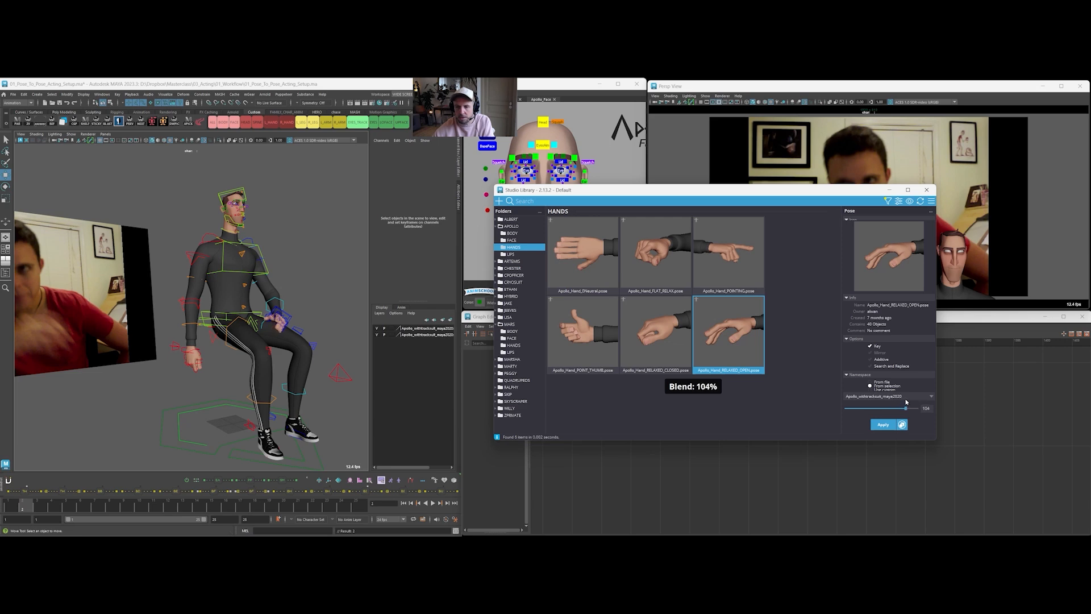
# Fine-tune the rotation and placement of Apollo's left IK hand control on the thigh
pyautogui.keyDown('alt'); pyautogui.moveTo(344, 297); pyautogui.dragTo(278, 325); pyautogui.keyUp('alt')
pyautogui.click(310, 289)
pyautogui.click(290, 311)
pyautogui.press('e')
pyautogui.press('w')
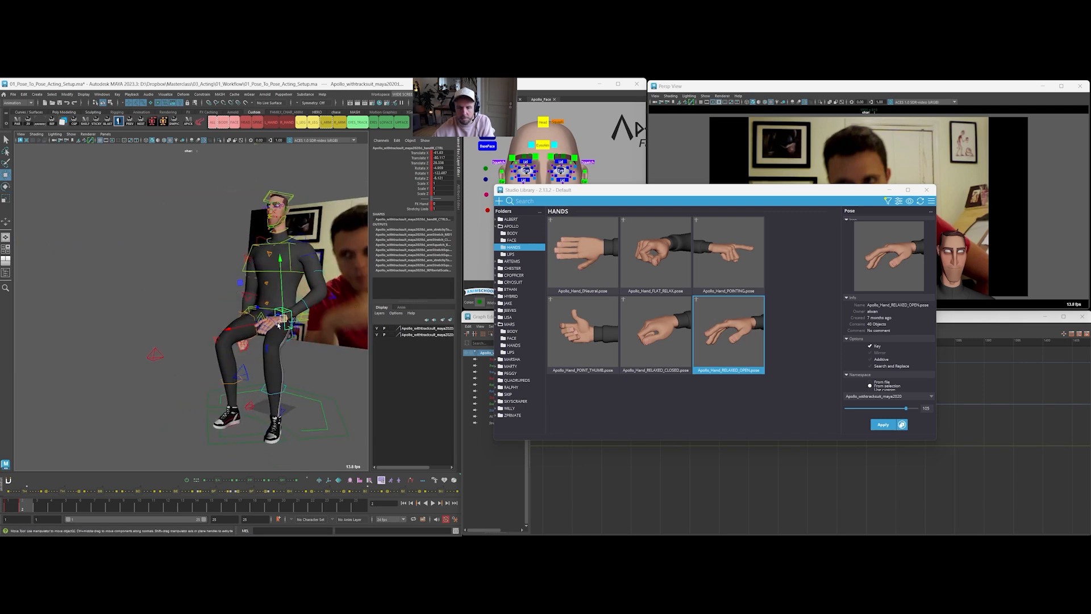
# Rotate the thumb and finger controls of Apollo's left hand so that the fingers settle naturally on the thigh
pyautogui.keyDown('alt'); pyautogui.moveTo(267, 322); pyautogui.dragTo(336, 334); pyautogui.keyUp('alt')
pyautogui.moveTo(284, 325)
pyautogui.keyDown('alt'); pyautogui.mouseDown(button='right')
pyautogui.moveTo(341, 316)
pyautogui.moveTo(284, 318)
pyautogui.mouseUp(button='right'); pyautogui.keyUp('alt')
pyautogui.click(272, 334)
pyautogui.moveTo(245, 338); pyautogui.dragTo(291, 335)
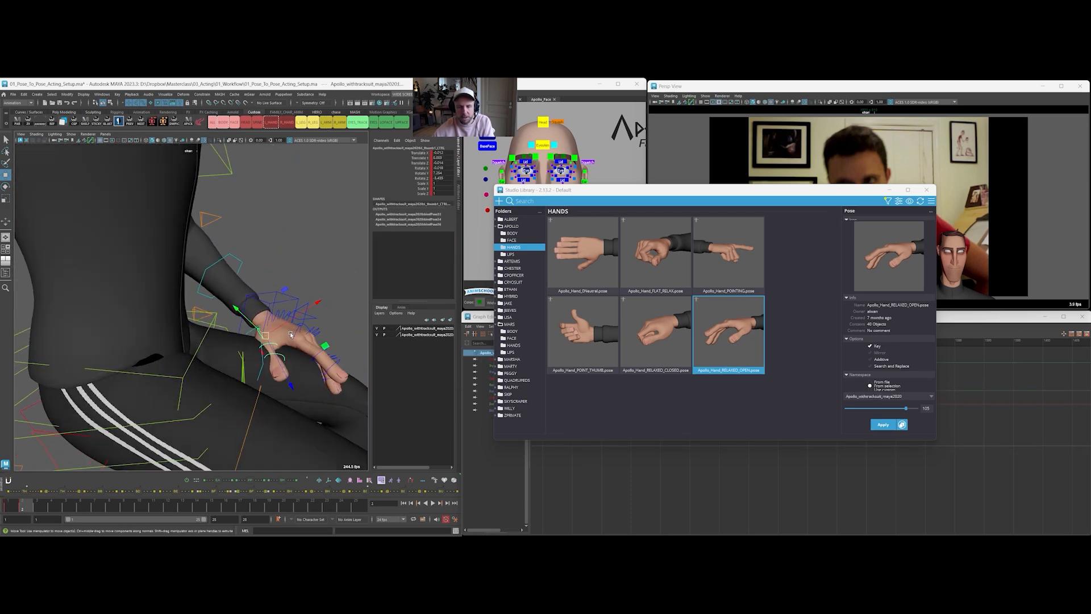
pyautogui.press('e')
pyautogui.moveTo(267, 297); pyautogui.dragTo(274, 287)
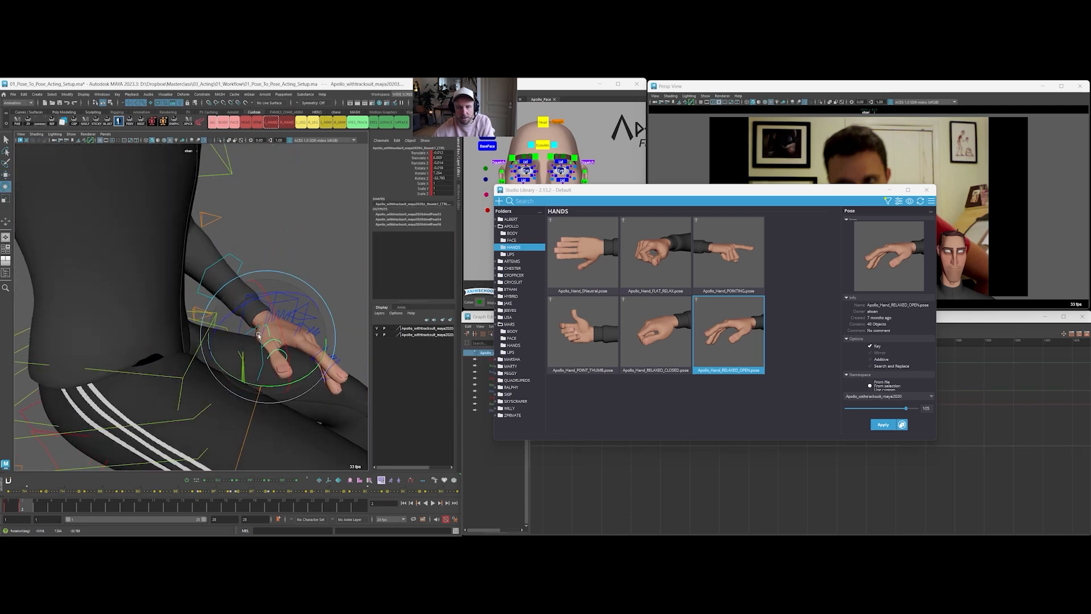
pyautogui.click(301, 322)
pyautogui.click(282, 355)
pyautogui.moveTo(327, 305); pyautogui.dragTo(262, 319)
pyautogui.click(332, 310)
pyautogui.click(293, 331)
# Lower the left arm's pole vector control to direct Apollo's elbow beside his body
pyautogui.keyDown('alt'); pyautogui.moveTo(261, 319); pyautogui.dragTo(244, 325, button='right'); pyautogui.keyUp('alt')
pyautogui.keyDown('alt'); pyautogui.moveTo(268, 333); pyautogui.dragTo(348, 339); pyautogui.keyUp('alt')
pyautogui.keyDown('alt'); pyautogui.moveTo(348, 340); pyautogui.dragTo(327, 330, button='right'); pyautogui.keyUp('alt')
pyautogui.keyDown('alt'); pyautogui.moveTo(335, 327); pyautogui.dragTo(316, 278); pyautogui.keyUp('alt')
pyautogui.click(291, 317)
pyautogui.keyDown('alt'); pyautogui.moveTo(317, 278); pyautogui.dragTo(300, 262, button='right'); pyautogui.keyUp('alt')
pyautogui.click(295, 229)
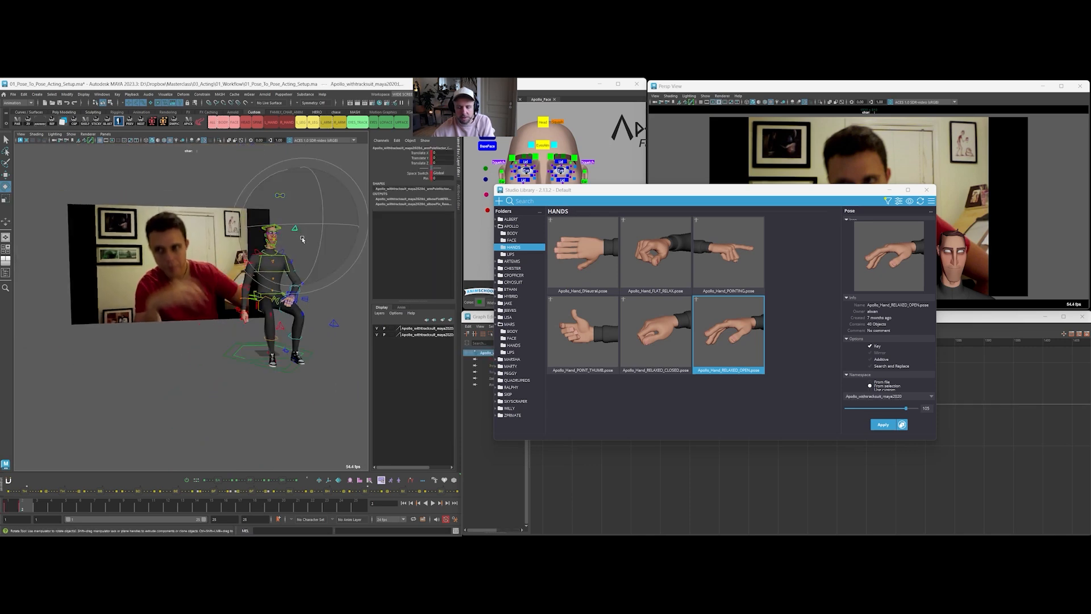
pyautogui.press('w')
pyautogui.moveTo(299, 230); pyautogui.dragTo(302, 267)
pyautogui.keyDown('alt'); pyautogui.moveTo(278, 271); pyautogui.dragTo(298, 284, button='right'); pyautogui.keyUp('alt')
pyautogui.keyDown('alt'); pyautogui.moveTo(297, 285); pyautogui.dragTo(178, 349); pyautogui.keyUp('alt')
pyautogui.moveTo(160, 193); pyautogui.dragTo(227, 273)
# Move and rotate Apollo's main body control so that he leans forward, tilts towards his right and twists
pyautogui.keyDown('alt'); pyautogui.moveTo(227, 272); pyautogui.dragTo(165, 261, button='right'); pyautogui.keyUp('alt')
pyautogui.keyDown('alt'); pyautogui.moveTo(165, 262); pyautogui.dragTo(208, 283); pyautogui.keyUp('alt')
pyautogui.keyDown('alt'); pyautogui.moveTo(208, 283); pyautogui.dragTo(212, 306, button='right'); pyautogui.keyUp('alt')
pyautogui.click(206, 307)
pyautogui.keyDown('alt'); pyautogui.moveTo(304, 285); pyautogui.dragTo(291, 277); pyautogui.keyUp('alt')
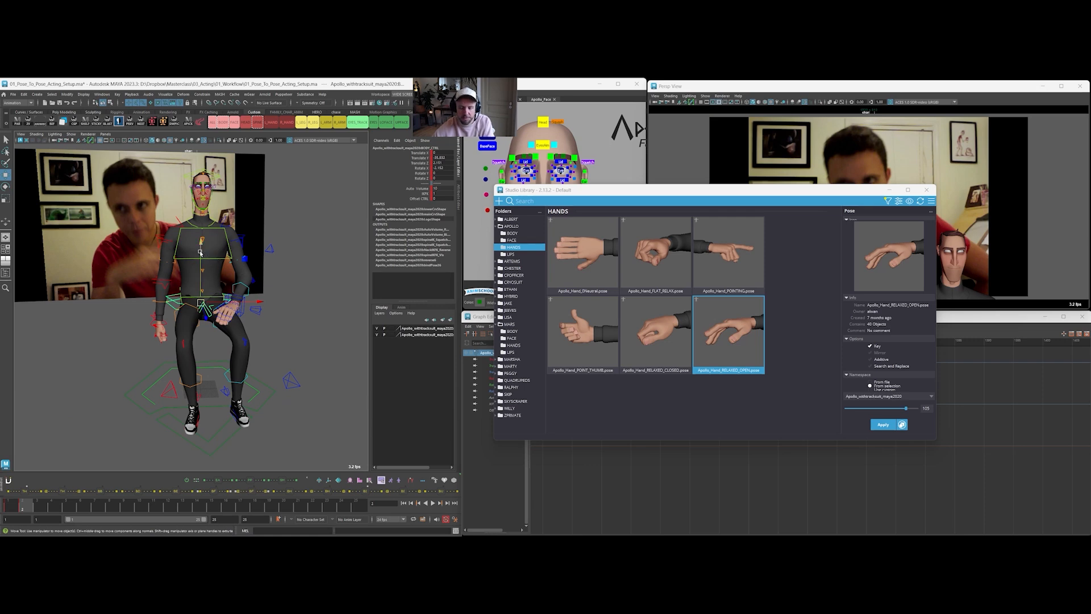
pyautogui.moveTo(195, 246); pyautogui.dragTo(232, 299)
pyautogui.moveTo(179, 322); pyautogui.dragTo(179, 324)
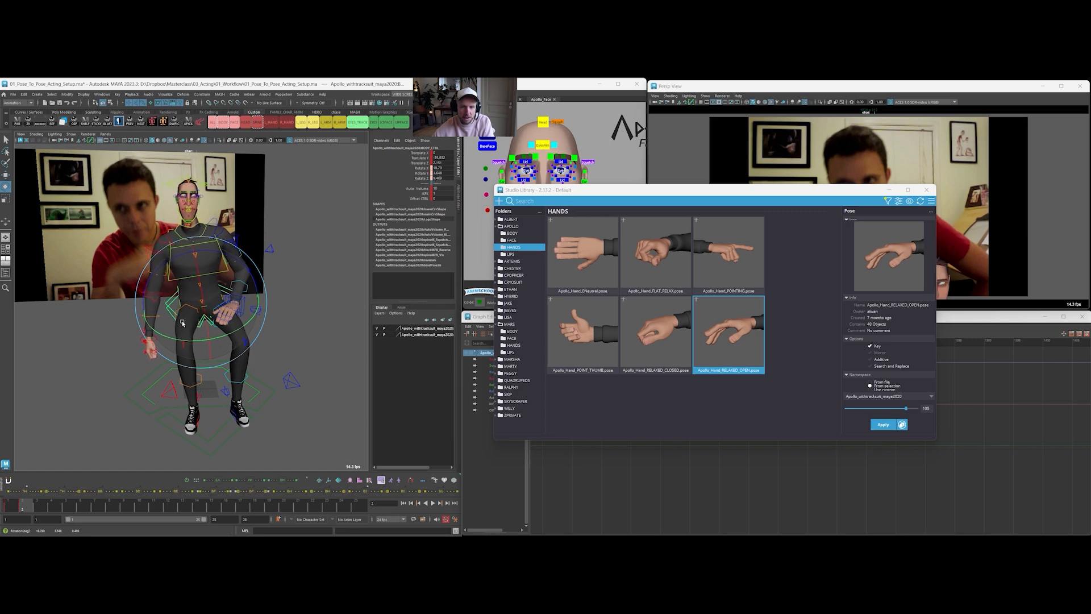
pyautogui.moveTo(198, 289); pyautogui.dragTo(249, 290)
pyautogui.keyDown('alt'); pyautogui.moveTo(249, 291); pyautogui.dragTo(206, 270); pyautogui.keyUp('alt')
pyautogui.moveTo(232, 326); pyautogui.dragTo(234, 324)
pyautogui.keyDown('alt'); pyautogui.moveTo(243, 270); pyautogui.dragTo(219, 252); pyautogui.keyUp('alt')
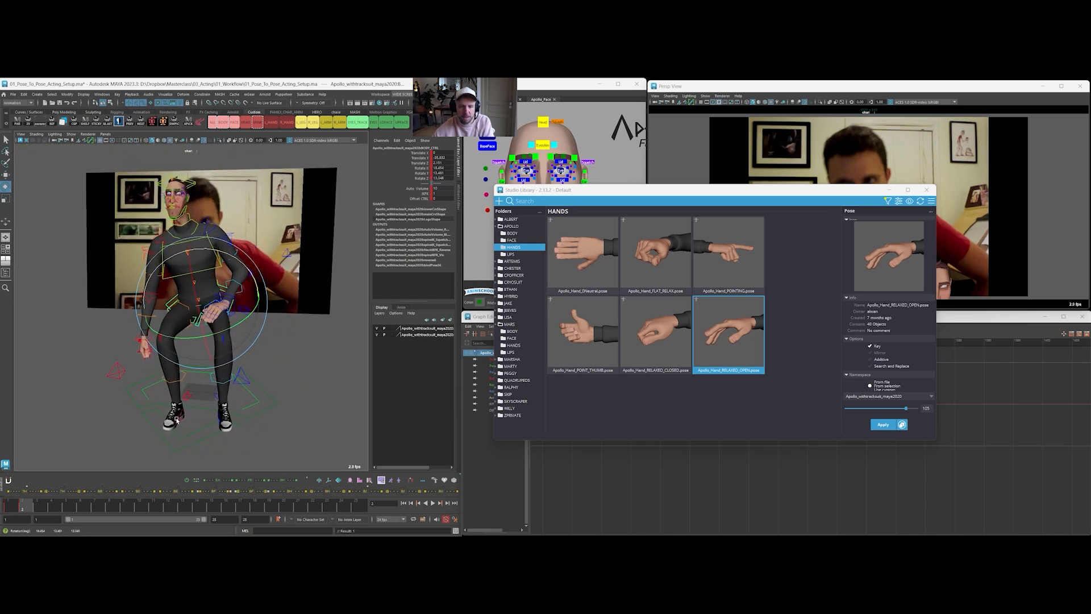
# Reposition Apollo's right foot control and shift his right knee's pole vector inward
pyautogui.click(199, 399)
pyautogui.keyDown('alt'); pyautogui.moveTo(198, 400); pyautogui.dragTo(170, 415); pyautogui.keyUp('alt')
pyautogui.press('w')
pyautogui.keyDown('alt'); pyautogui.moveTo(170, 415); pyautogui.dragTo(199, 395); pyautogui.keyUp('alt')
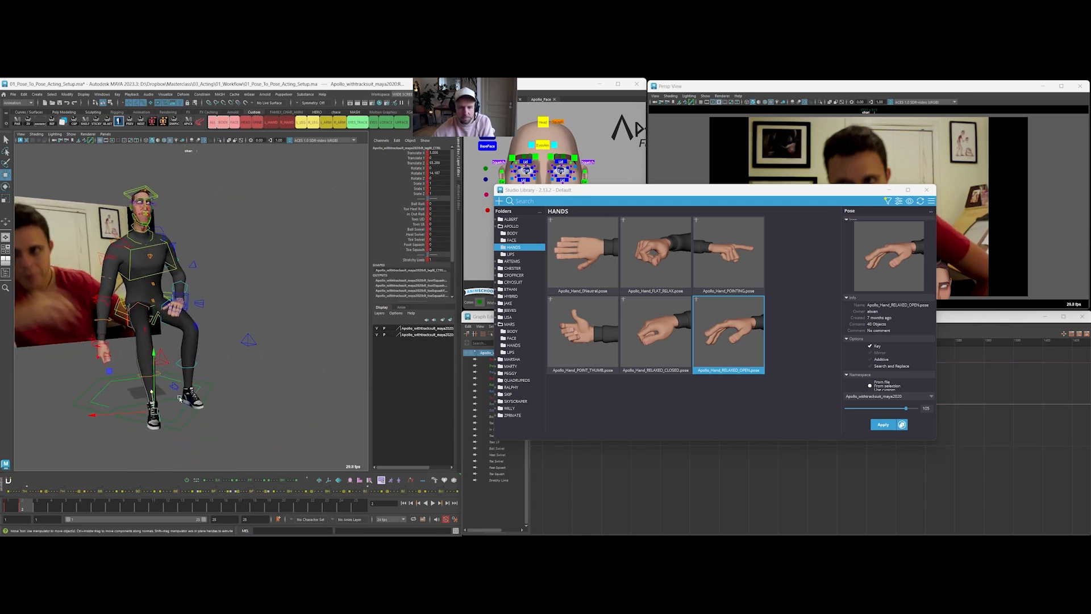
pyautogui.moveTo(141, 415); pyautogui.dragTo(129, 415)
pyautogui.keyDown('alt'); pyautogui.moveTo(129, 415); pyautogui.dragTo(154, 393); pyautogui.keyUp('alt')
pyautogui.click(112, 348)
pyautogui.moveTo(113, 348); pyautogui.dragTo(119, 345)
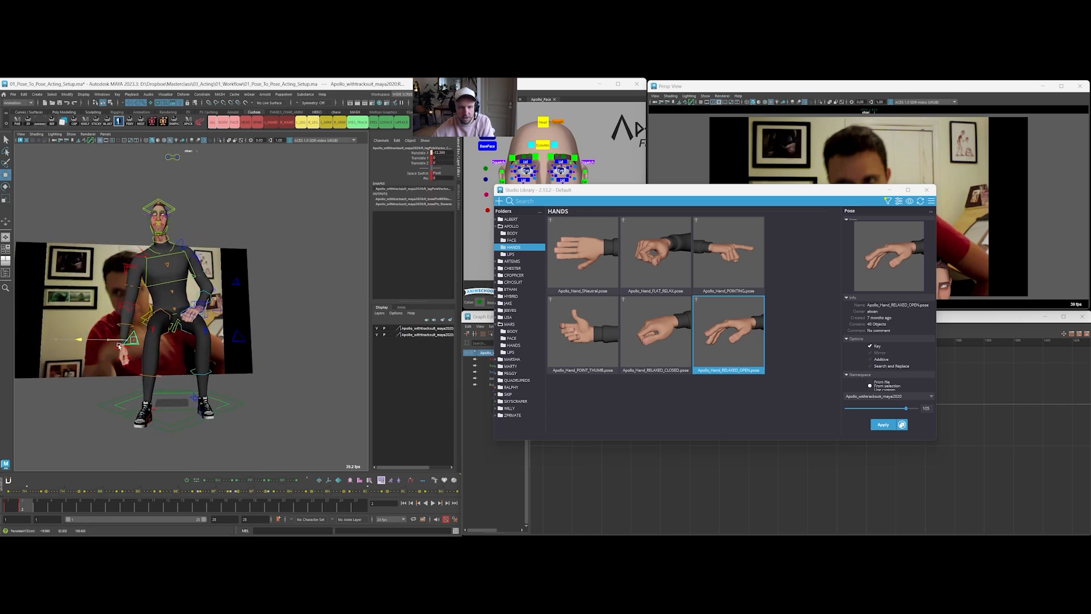
# Spread Apollo's feet wider apart by moving both foot controls outward
pyautogui.click(200, 414)
pyautogui.moveTo(212, 367)
pyautogui.keyDown('alt'); pyautogui.mouseDown()
pyautogui.moveTo(226, 363)
pyautogui.moveTo(213, 377)
pyautogui.mouseUp(); pyautogui.keyUp('alt')
pyautogui.click(149, 417)
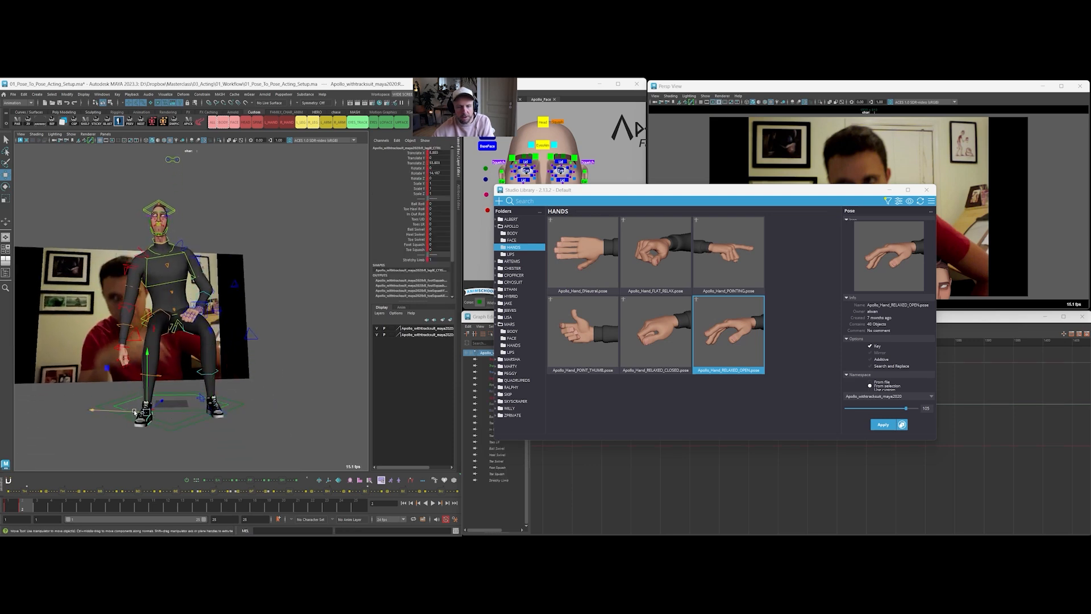
pyautogui.moveTo(134, 411); pyautogui.dragTo(121, 411)
# Rotate Apollo's left foot control to turn the toes outward
pyautogui.keyDown('alt'); pyautogui.moveTo(248, 376); pyautogui.dragTo(154, 379); pyautogui.keyUp('alt')
pyautogui.click(194, 386)
pyautogui.press('e')
pyautogui.moveTo(193, 415); pyautogui.dragTo(265, 308)
# Bring the left knee's pole vector inward and readjust the left foot control's position
pyautogui.click(263, 288)
pyautogui.keyDown('alt'); pyautogui.moveTo(278, 291); pyautogui.dragTo(307, 317, button='right'); pyautogui.keyUp('alt')
pyautogui.press('w')
pyautogui.moveTo(269, 344); pyautogui.dragTo(236, 345)
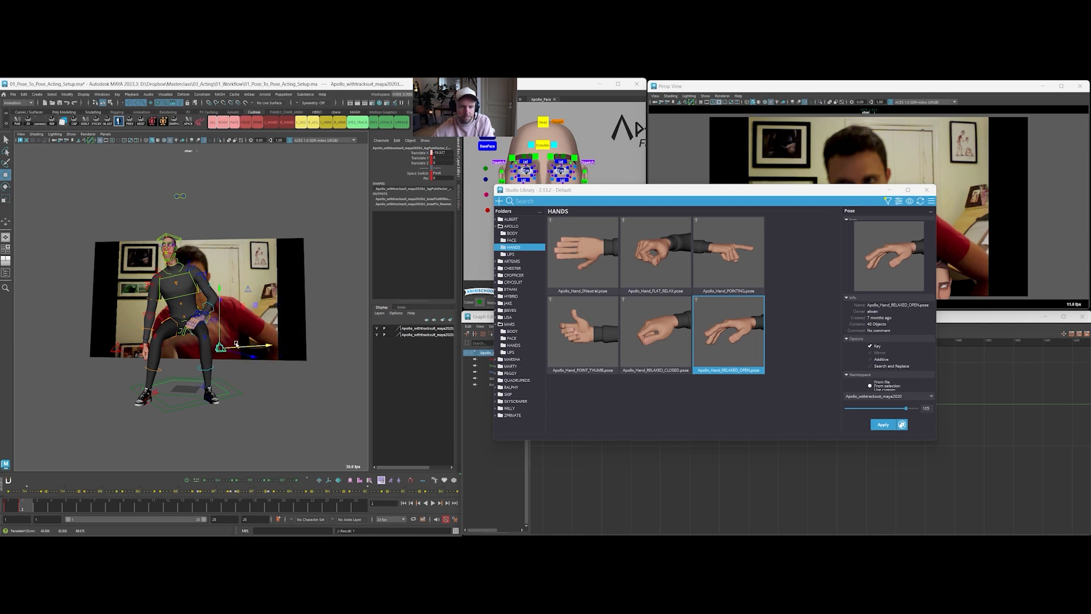
pyautogui.click(209, 398)
pyautogui.click(210, 398)
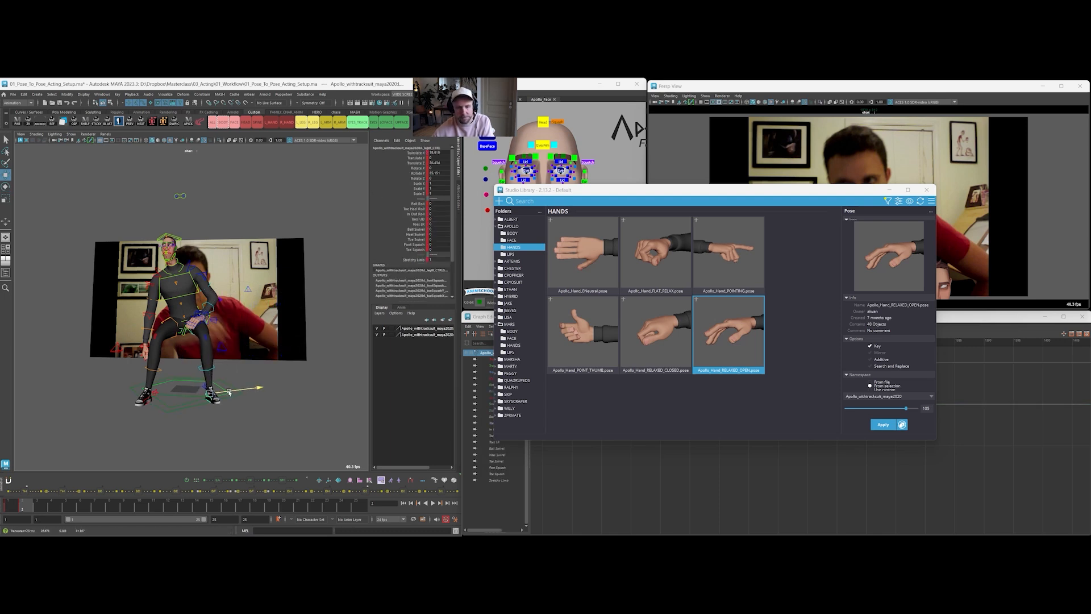
# Try moving the left knee's pole vector further outward, and undo the move
pyautogui.keyDown('alt'); pyautogui.moveTo(225, 340); pyautogui.dragTo(200, 336); pyautogui.keyUp('alt')
pyautogui.click(229, 349)
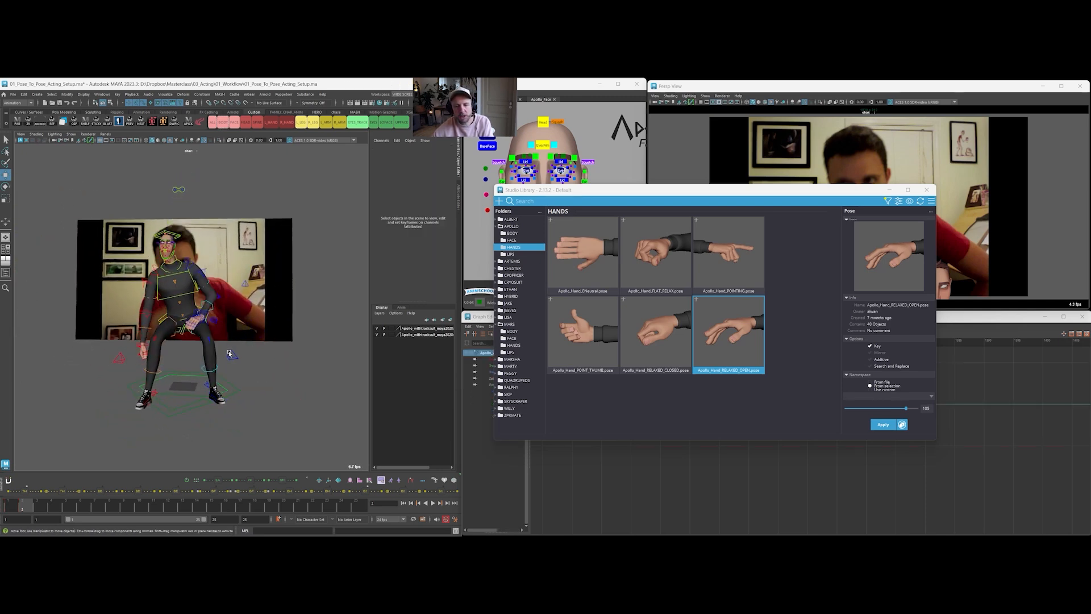
pyautogui.moveTo(229, 349); pyautogui.dragTo(291, 339)
pyautogui.hotkey('ctrl', 'z')
# Minimize the Studio Library and reframe Apollo's upper body larger in the shot camera
pyautogui.moveTo(235, 267)
pyautogui.keyDown('alt'); pyautogui.mouseDown()
pyautogui.moveTo(253, 262)
pyautogui.moveTo(285, 276)
pyautogui.moveTo(254, 272)
pyautogui.mouseUp(); pyautogui.keyUp('alt')
pyautogui.click(890, 190)
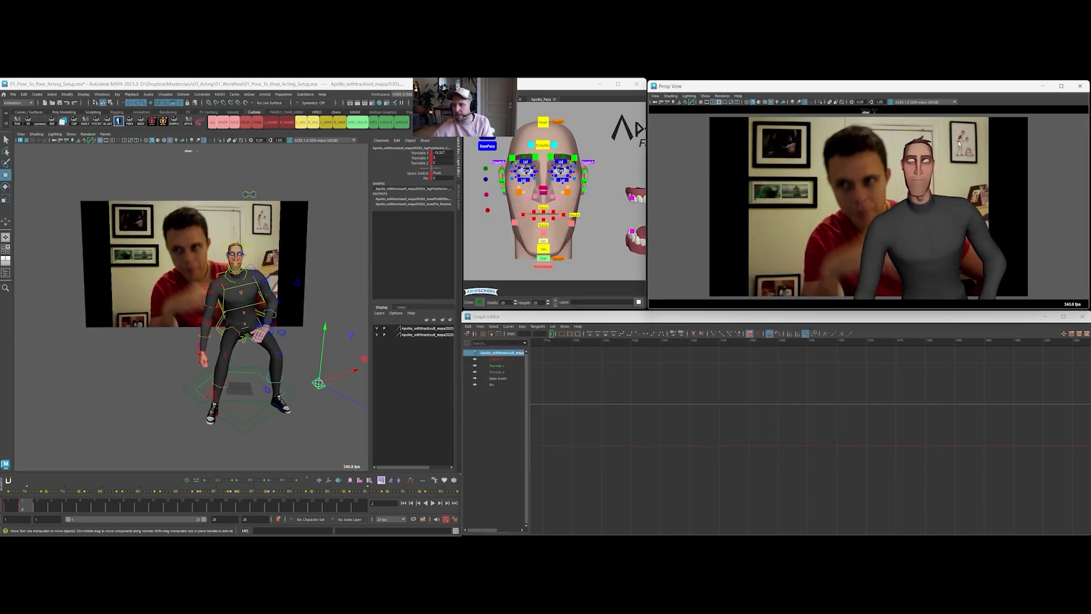
pyautogui.moveTo(960, 177)
pyautogui.keyDown('alt'); pyautogui.mouseDown(button='right')
pyautogui.moveTo(960, 160)
pyautogui.moveTo(960, 184)
pyautogui.mouseUp(button='right'); pyautogui.keyUp('alt')
pyautogui.keyDown('alt'); pyautogui.moveTo(960, 184); pyautogui.dragTo(967, 185); pyautogui.keyUp('alt')
# Move the reference image plane sideways away from Apollo and scale it up beside him in the shot camera
pyautogui.click(808, 191)
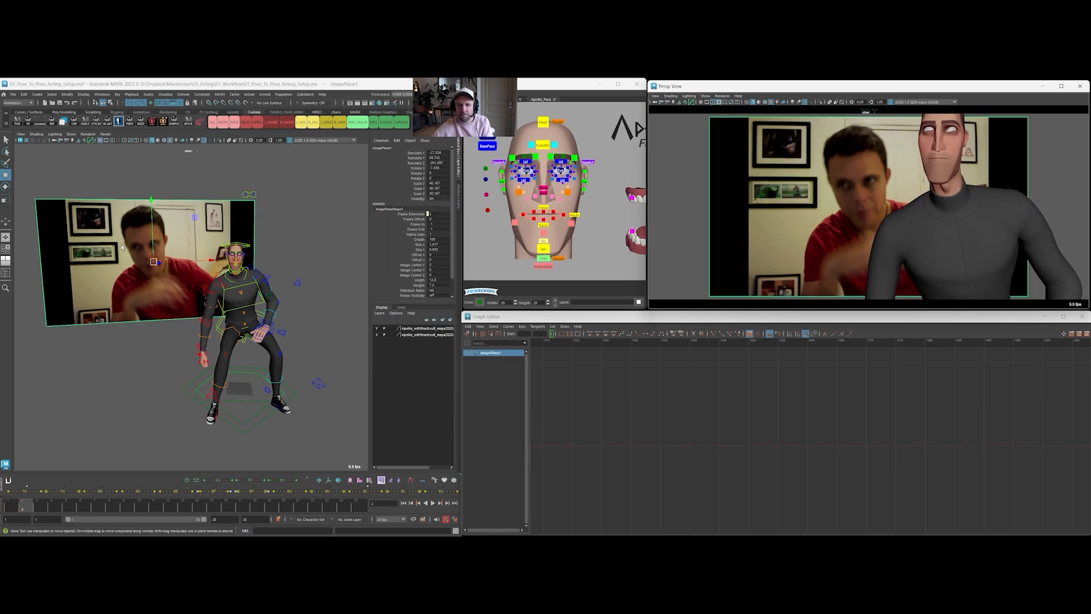
pyautogui.moveTo(211, 261); pyautogui.dragTo(125, 273)
pyautogui.press('r')
pyautogui.moveTo(63, 265); pyautogui.dragTo(83, 263)
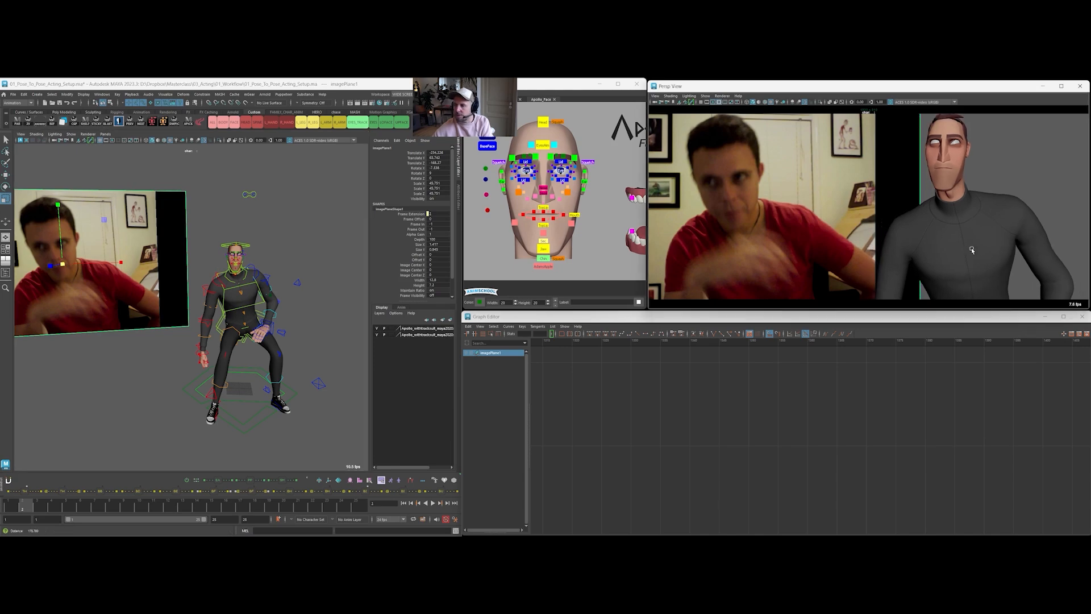